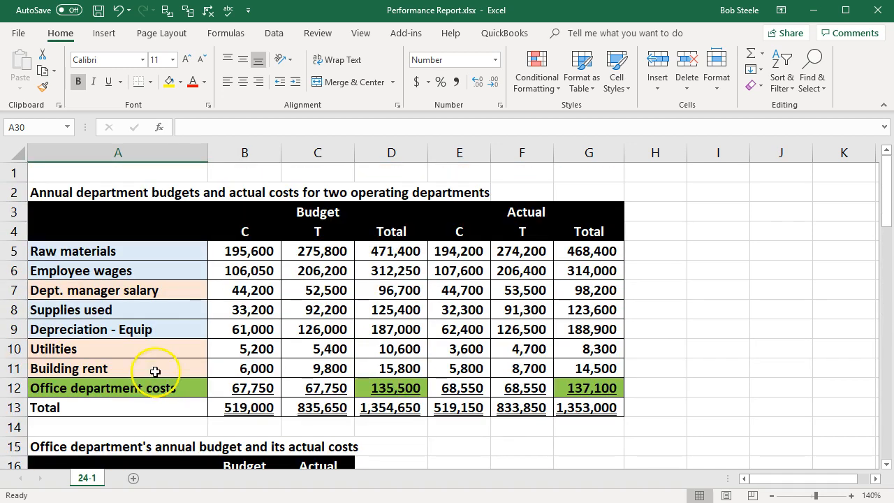
# - Examine the C, T and Total columns under Budget and Actual in the annual department costs table, and the office department table
pyautogui.click(238, 232)
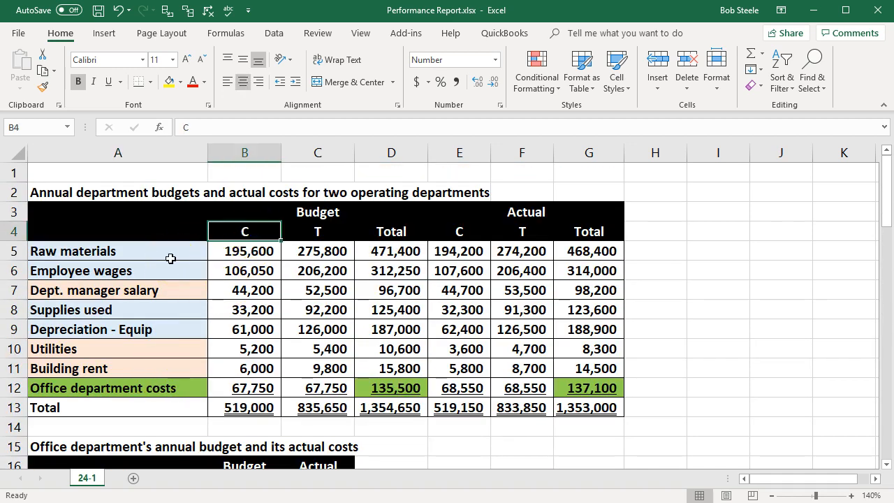
pyautogui.press('Right')
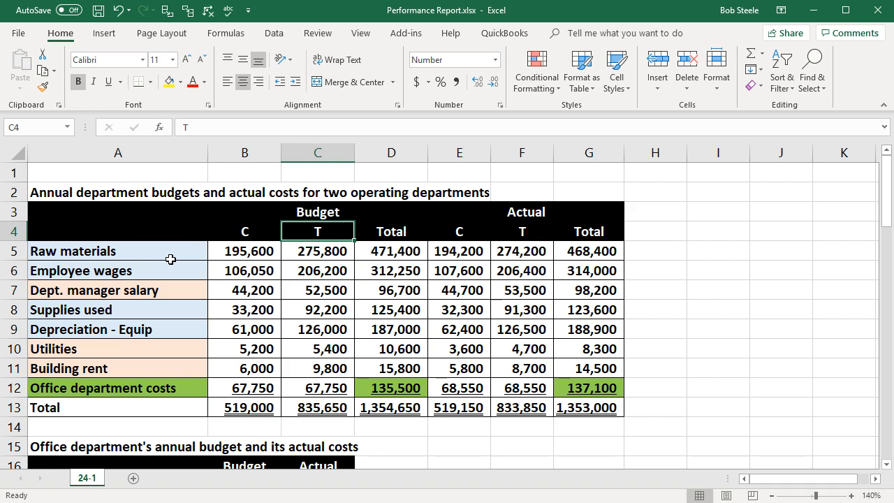
pyautogui.scroll(-2, 170, 259)
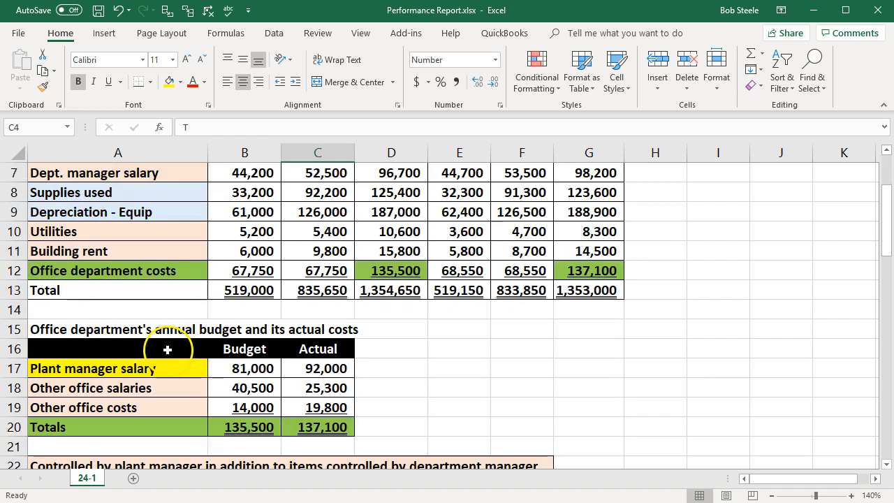
pyautogui.click(190, 348)
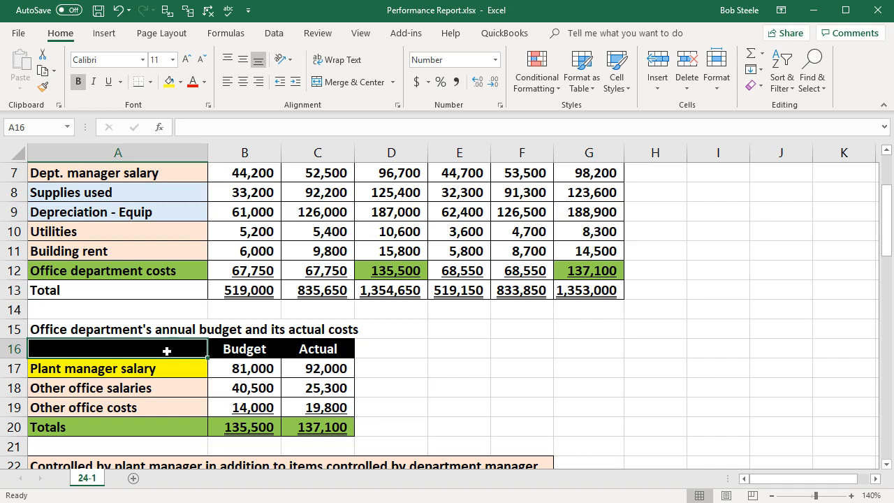
pyautogui.scroll(2, 167, 350)
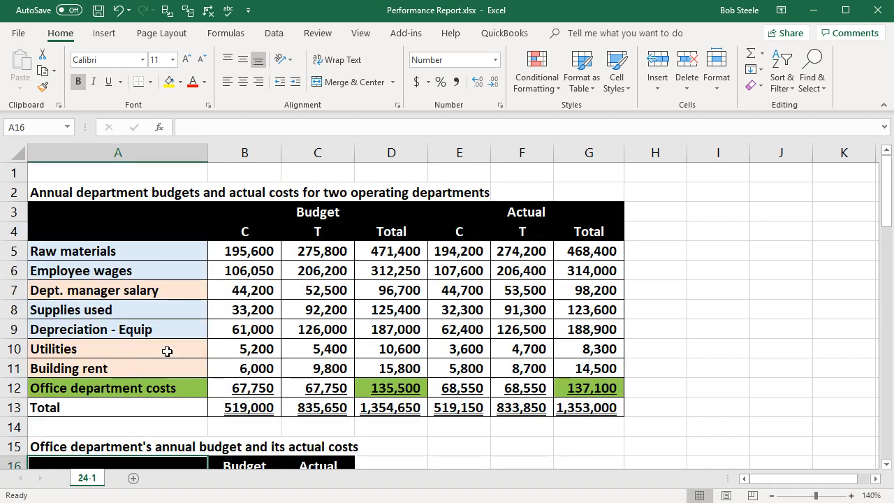
pyautogui.click(223, 231)
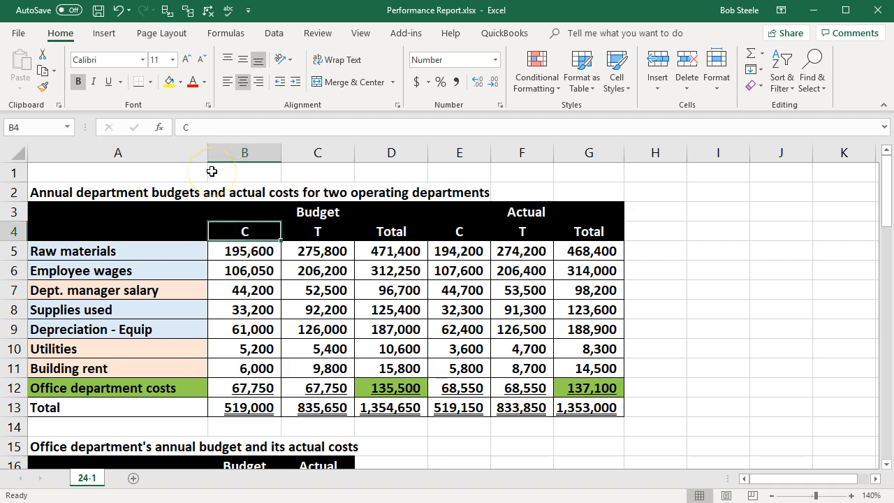
pyautogui.press('Right')
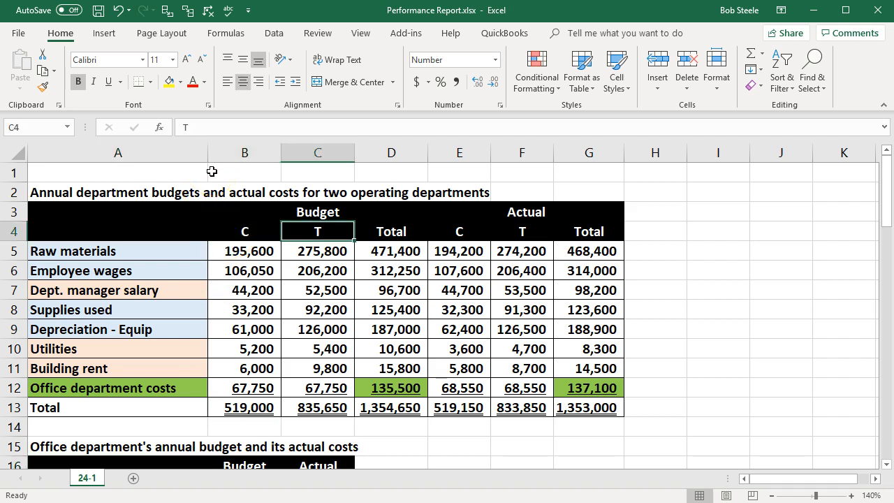
pyautogui.press('Right')
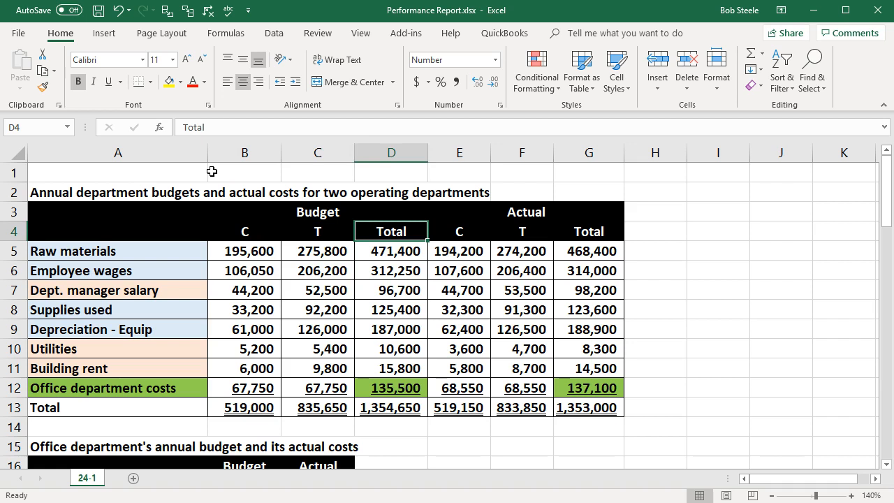
pyautogui.press('Right')
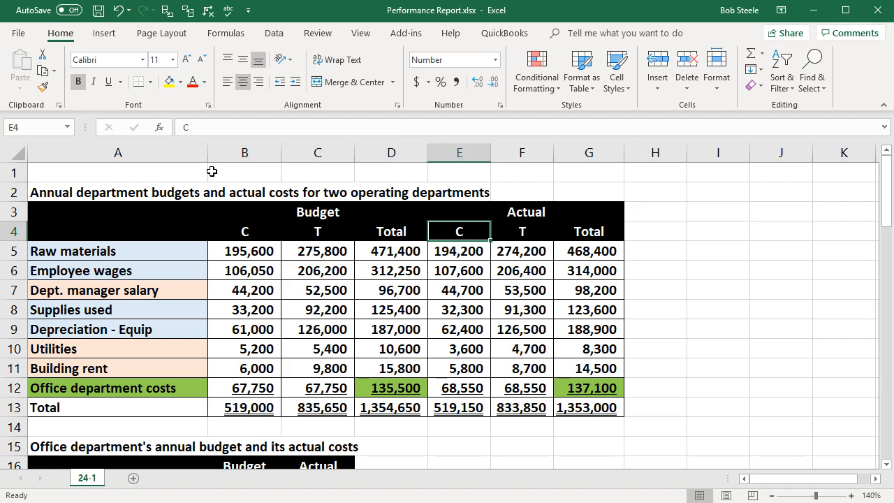
pyautogui.press('Right')
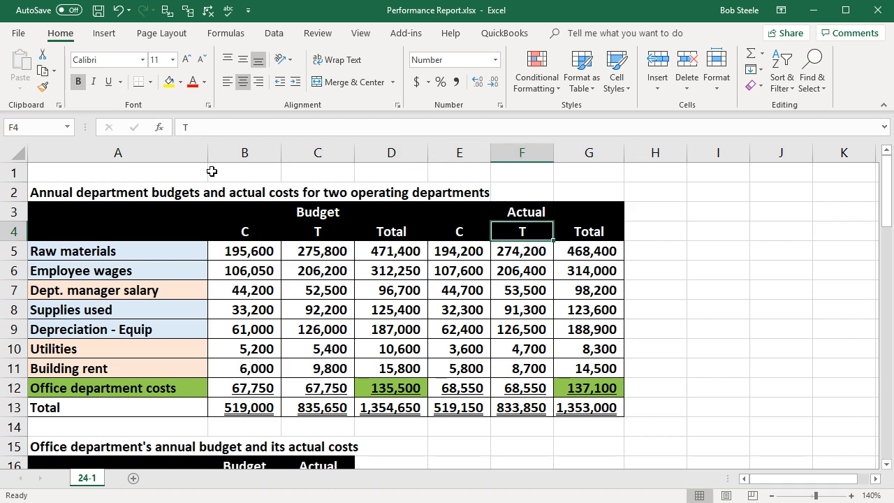
pyautogui.press('Right')
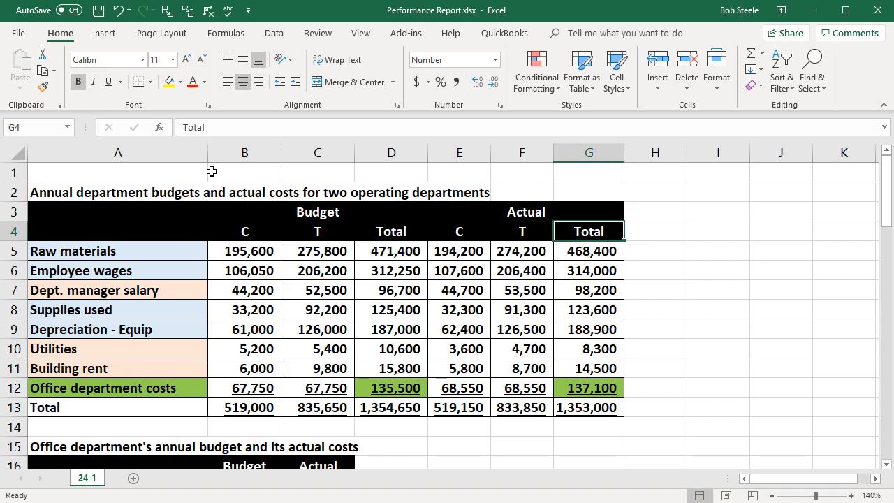
# - Check the colour legend in rows 22 and 23 against the cost items to see which manager controls each cost
pyautogui.click(142, 260)
pyautogui.scroll(-3, 143, 262)
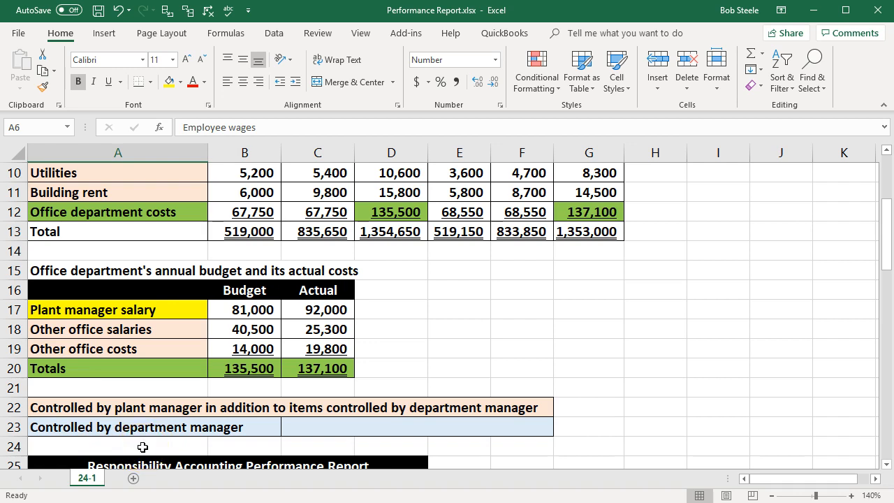
pyautogui.click(146, 406)
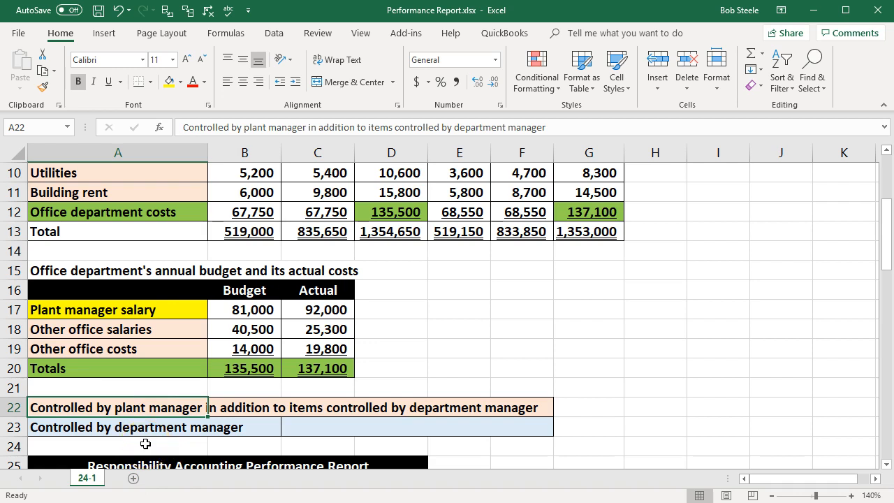
pyautogui.scroll(2, 146, 443)
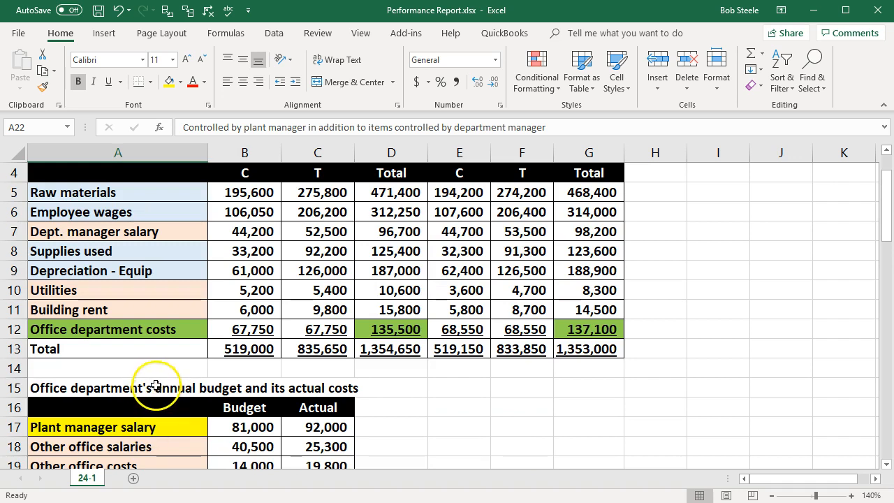
pyautogui.click(140, 292)
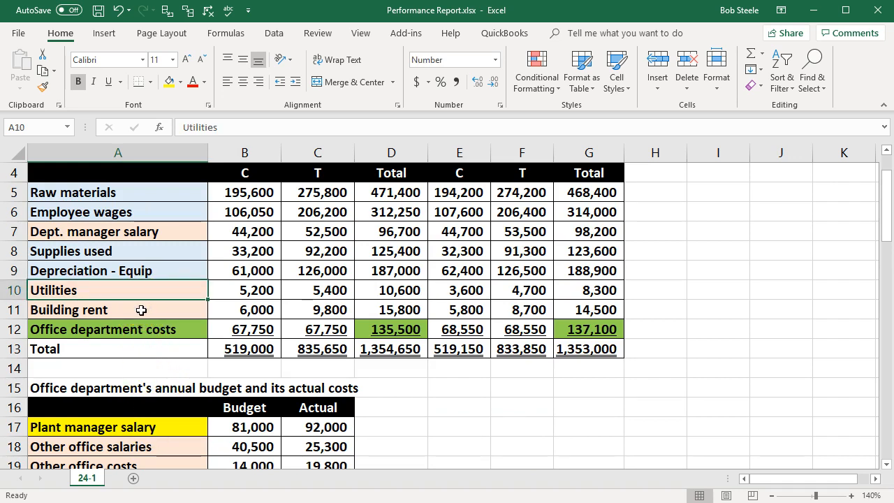
pyautogui.scroll(-3, 141, 309)
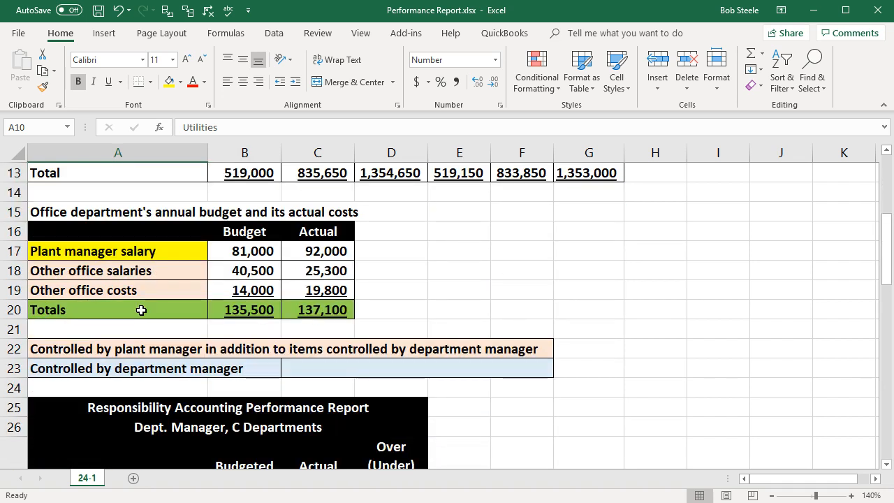
pyautogui.scroll(2, 141, 310)
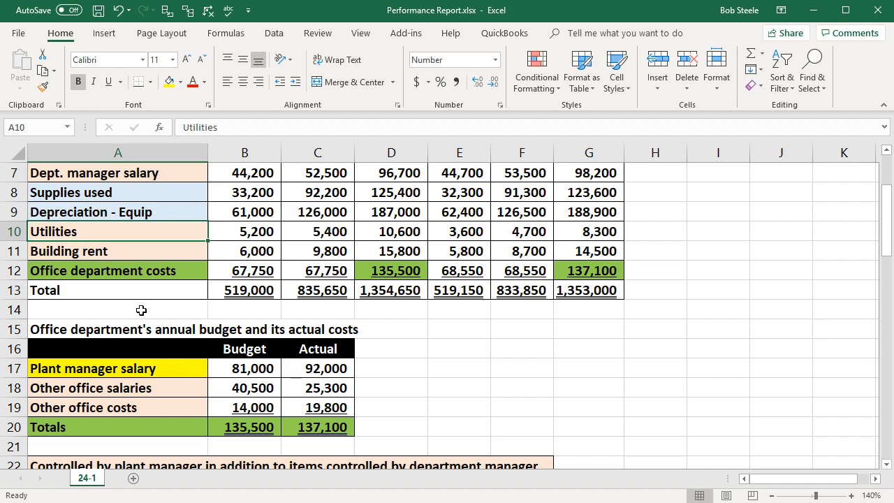
pyautogui.scroll(2, 144, 295)
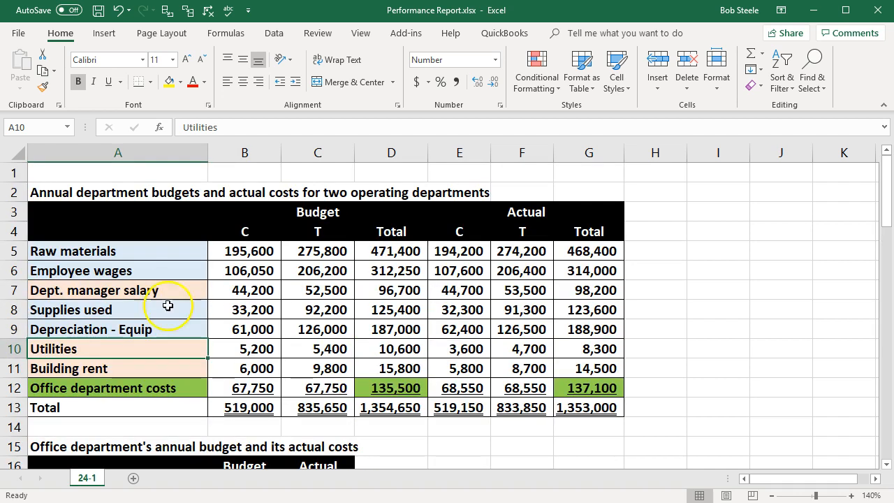
# - Review the C department's budget and actual columns and the cost items from Raw materials down to Office department costs
pyautogui.click(247, 228)
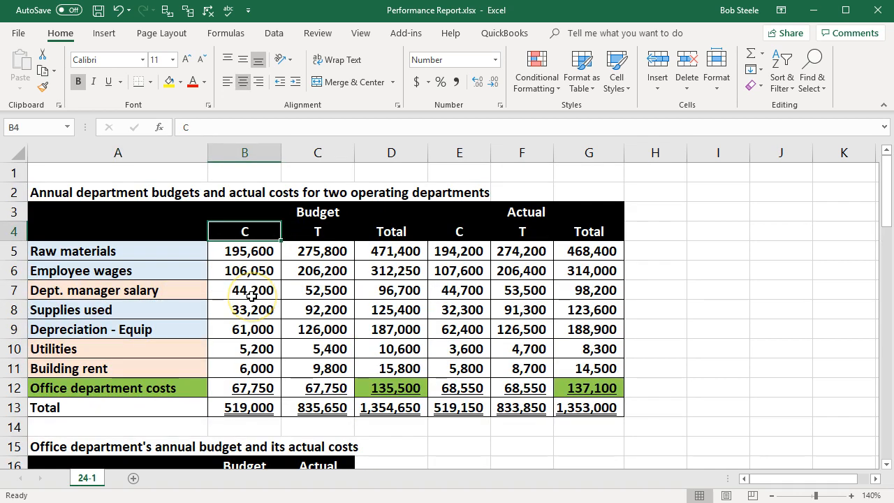
pyautogui.press('Right')
pyautogui.press('Right')
pyautogui.press('Right')
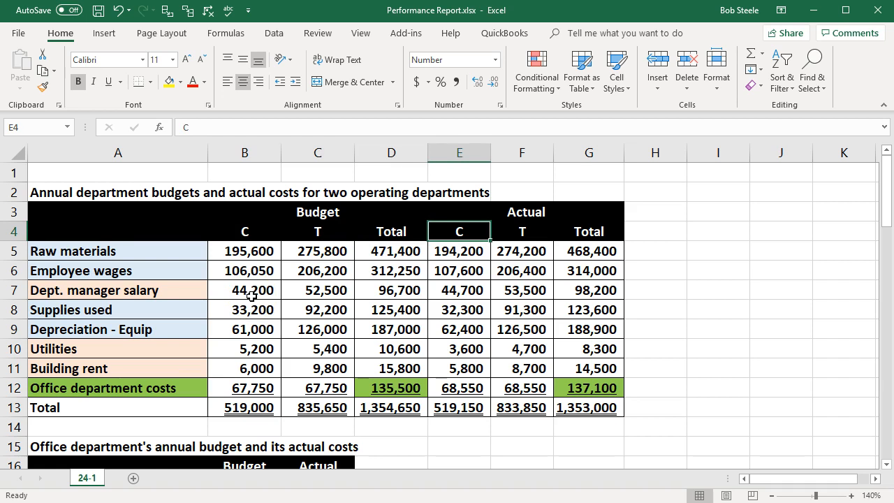
pyautogui.click(132, 250)
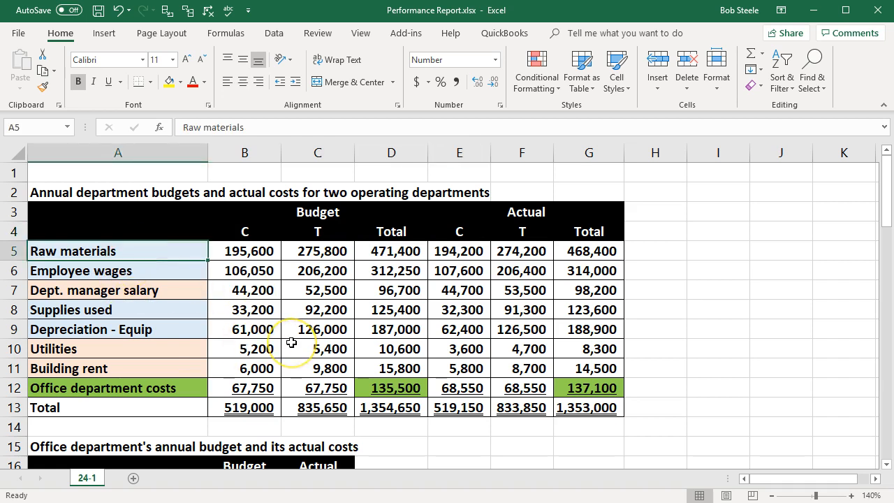
pyautogui.press('Down')
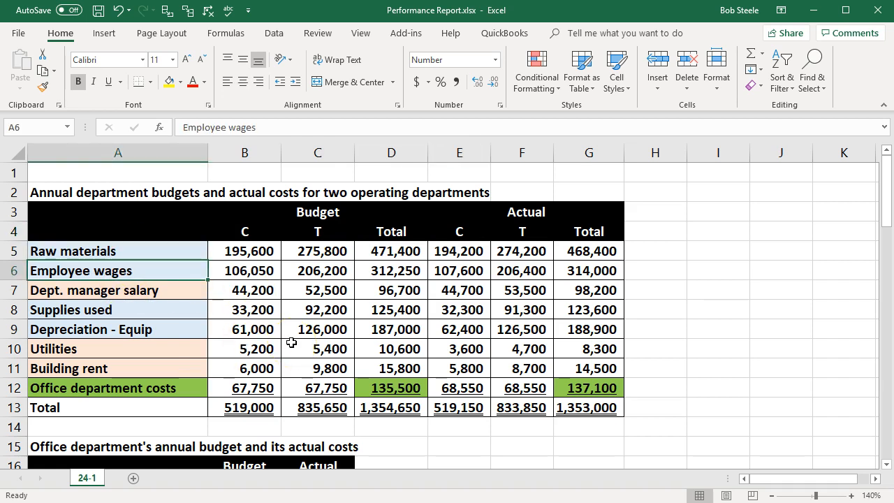
pyautogui.press('Down')
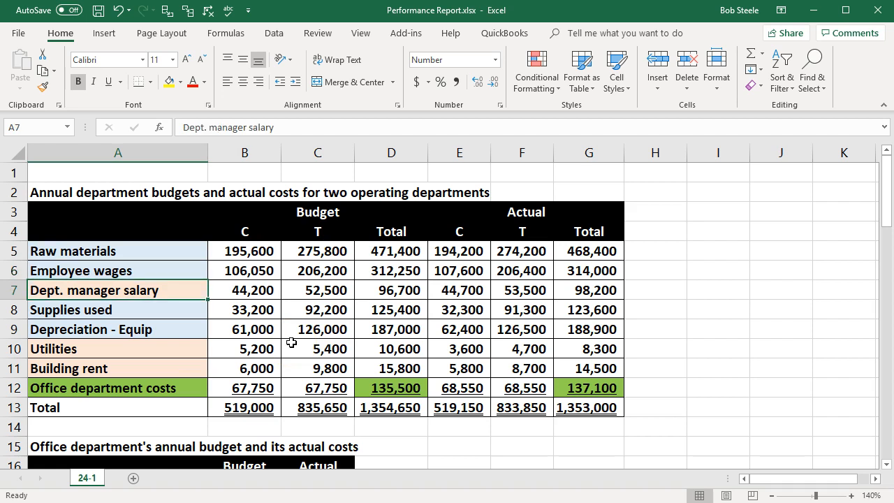
pyautogui.press('Down')
pyautogui.press('Down')
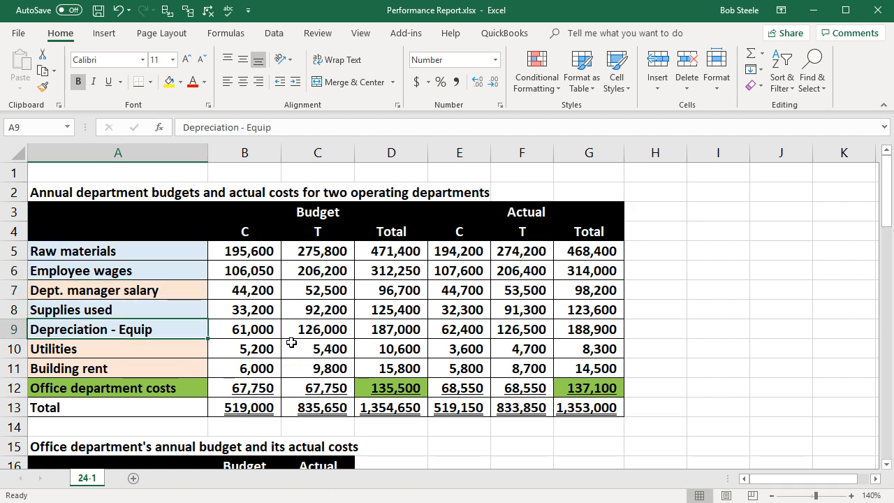
pyautogui.press('Down')
pyautogui.press('Down')
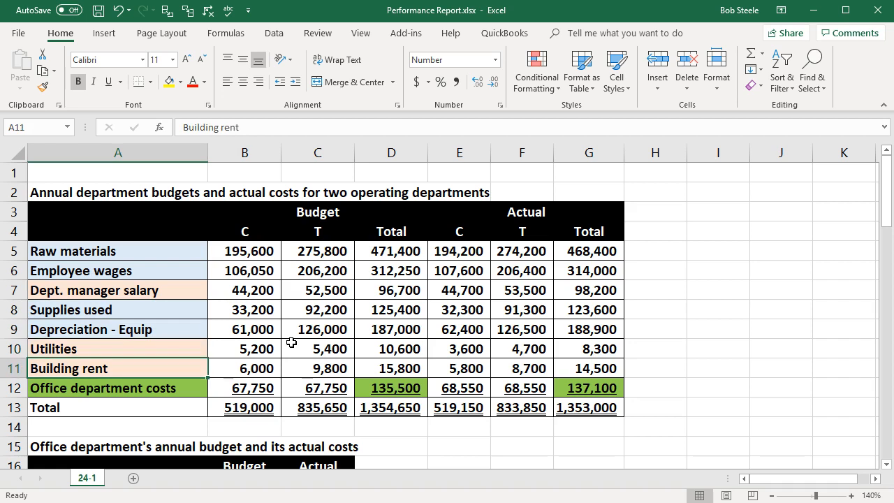
pyautogui.press('Down')
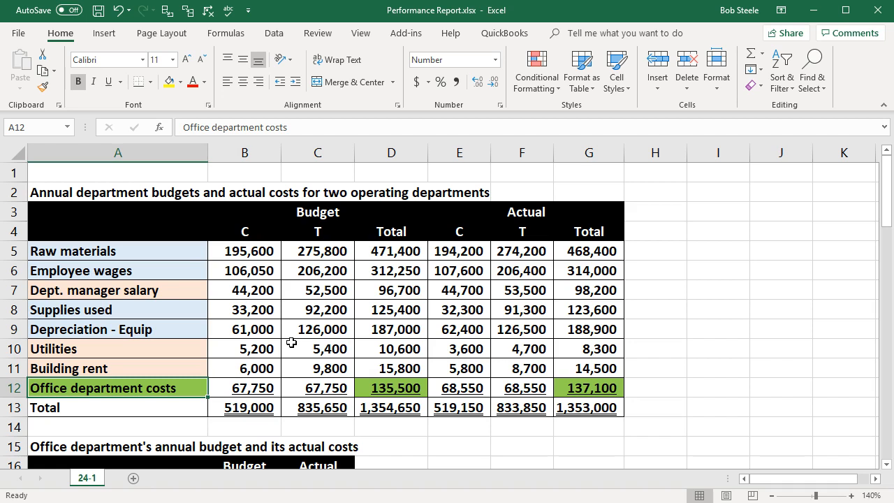
# - Compare the operating departments' cost items with the office department's table, and look over the blank responsibility accounting performance reports below
pyautogui.scroll(-1, 291, 342)
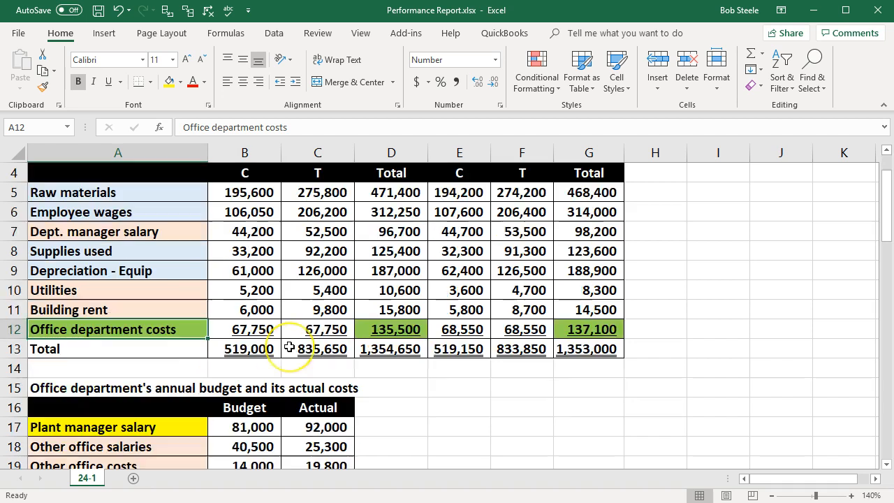
pyautogui.click(148, 195)
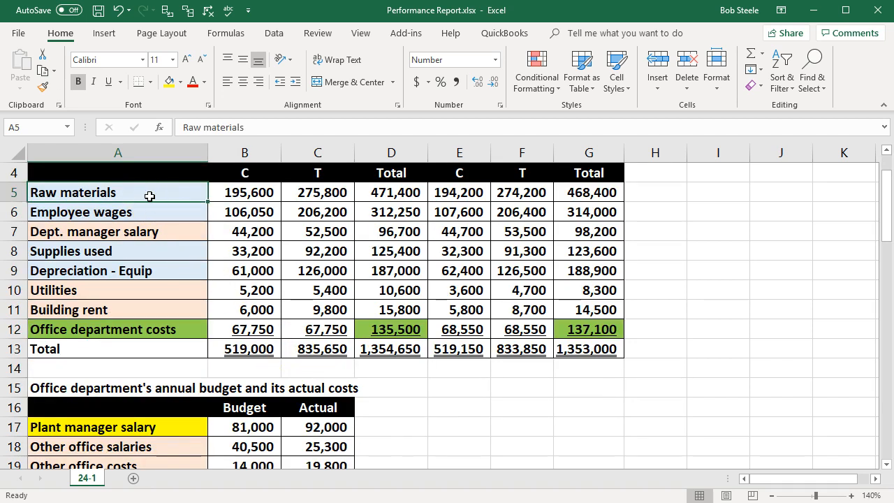
pyautogui.scroll(-2, 215, 279)
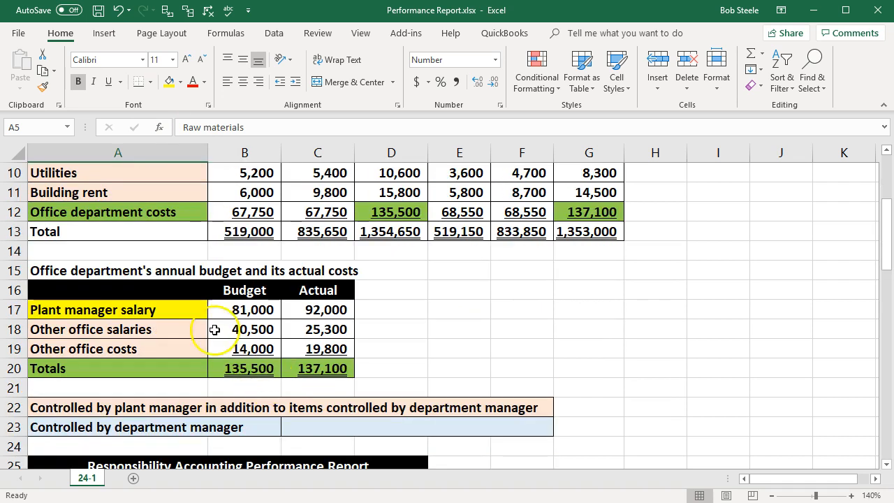
pyautogui.click(200, 270)
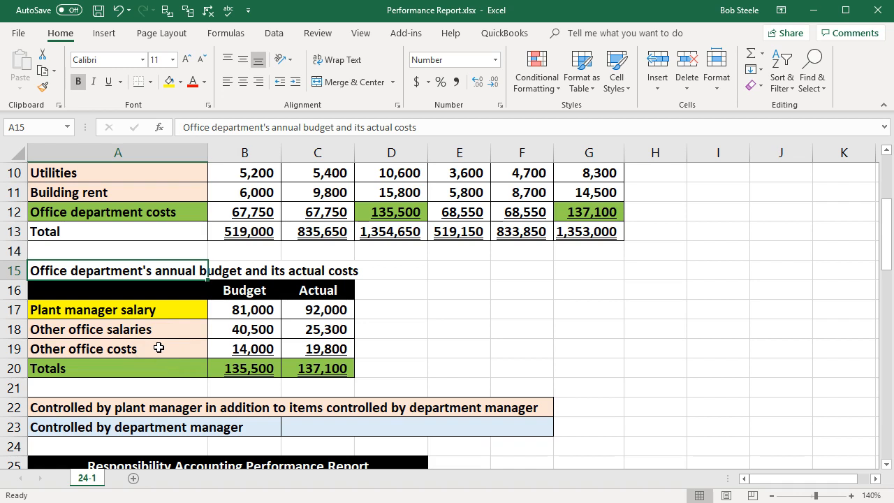
pyautogui.scroll(3, 158, 347)
pyautogui.click(148, 291)
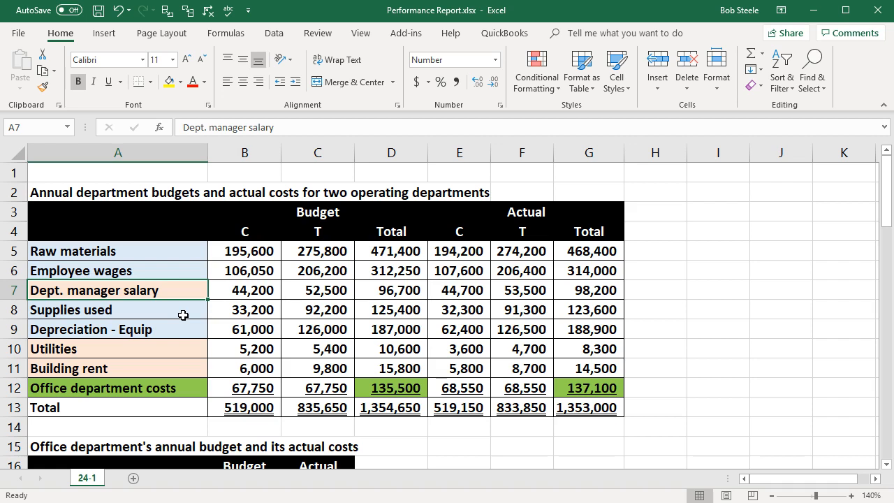
pyautogui.scroll(-2, 182, 313)
pyautogui.click(165, 329)
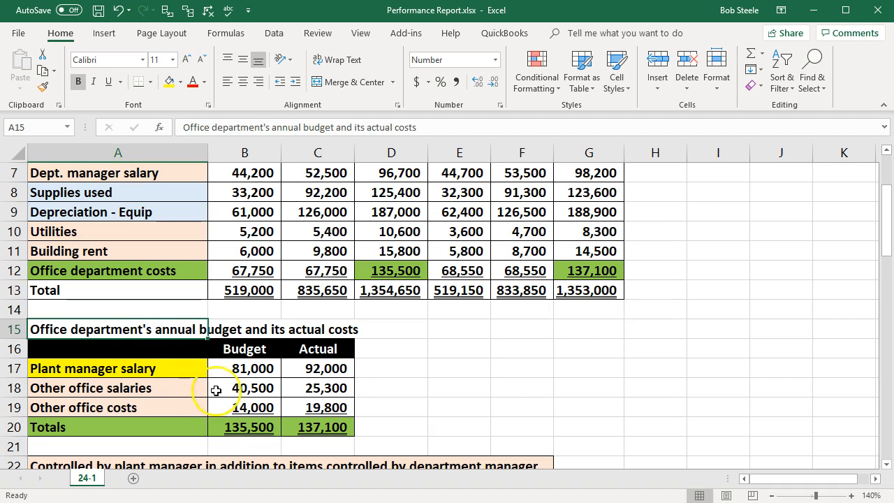
pyautogui.scroll(-4, 202, 384)
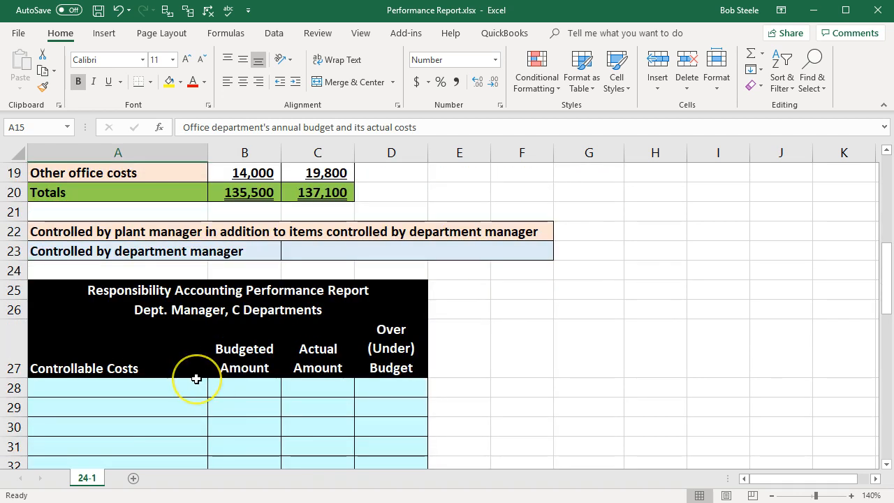
pyautogui.scroll(-3, 196, 378)
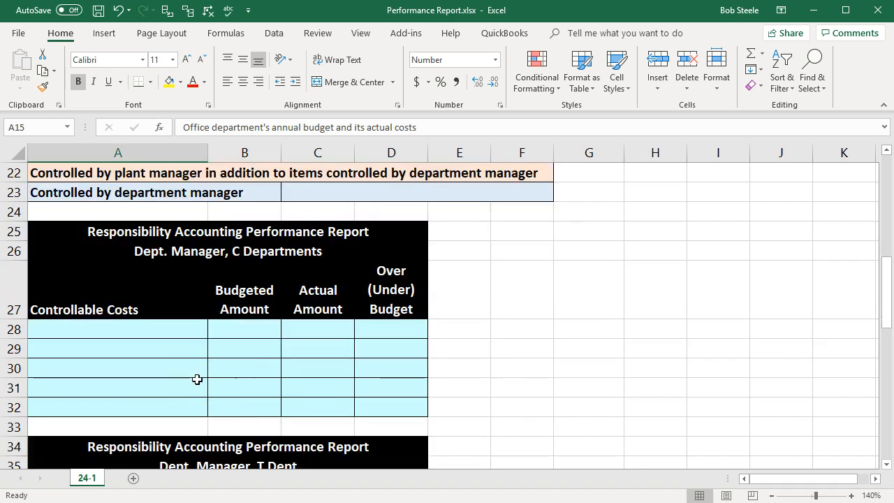
pyautogui.scroll(-3, 196, 379)
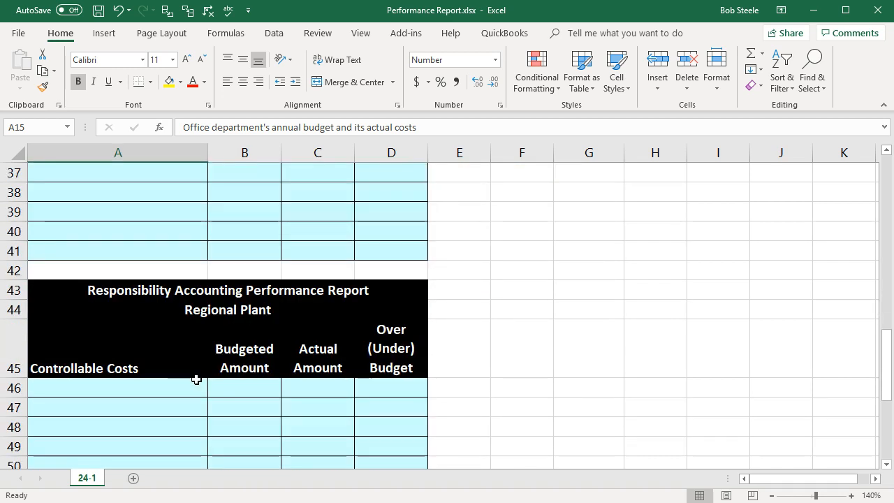
# - Paste the Raw materials label into A28 as the first controllable cost in the C department's performance report
pyautogui.scroll(3, 197, 379)
pyautogui.scroll(3, 196, 378)
pyautogui.scroll(-1, 196, 379)
pyautogui.click(137, 331)
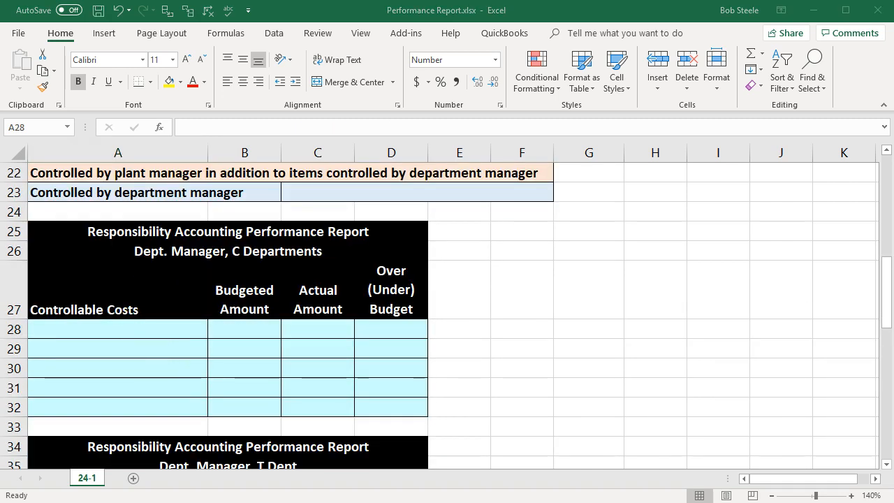
pyautogui.click(134, 327)
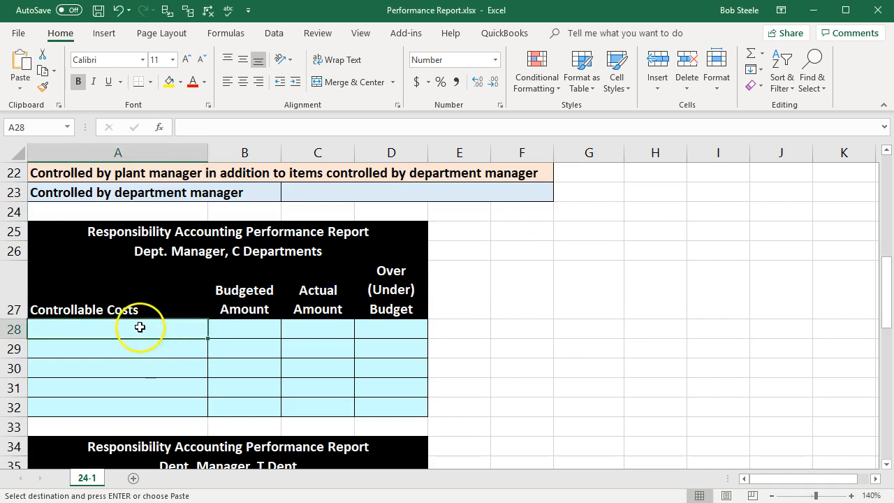
pyautogui.rightClick(146, 329)
pyautogui.click(175, 78)
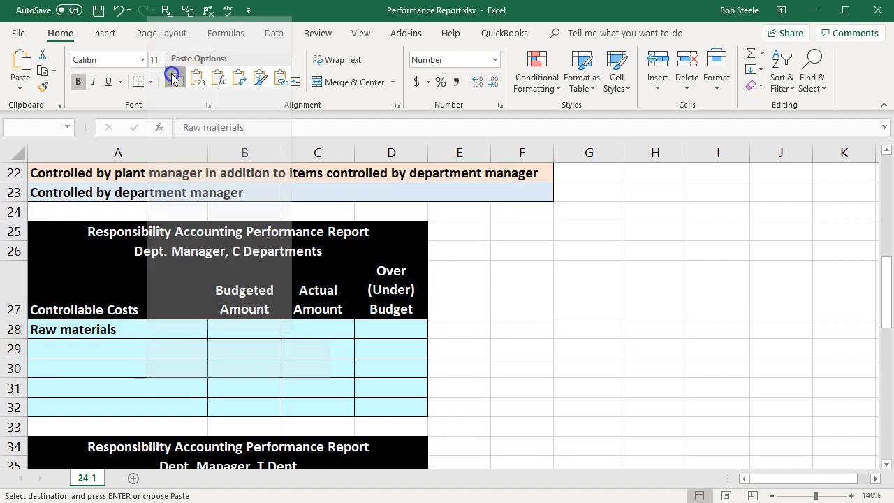
# - Link the Raw materials budgeted amount in B28 to department C's budget figure with =B5
pyautogui.press('Right')
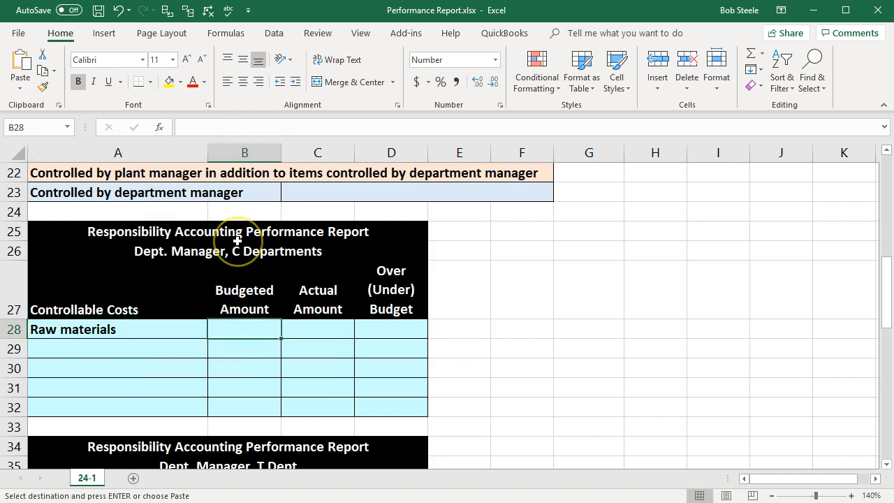
pyautogui.write('=')
pyautogui.scroll(7, 318, 297)
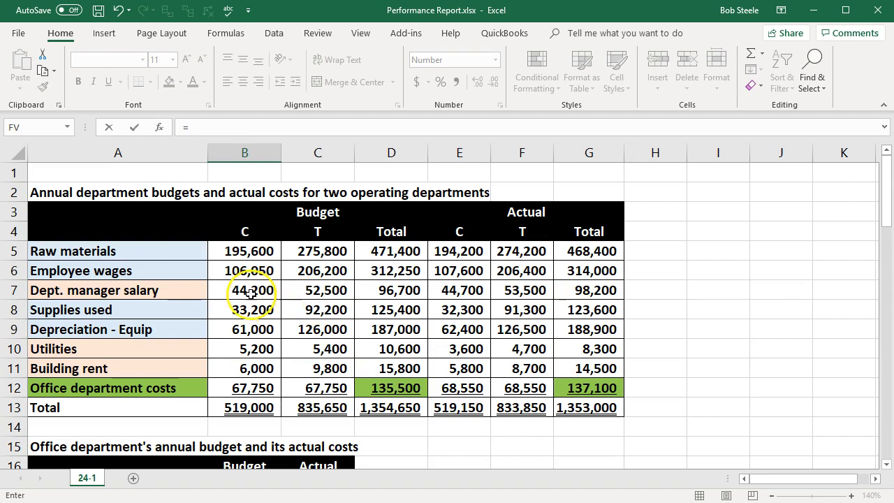
pyautogui.click(229, 251)
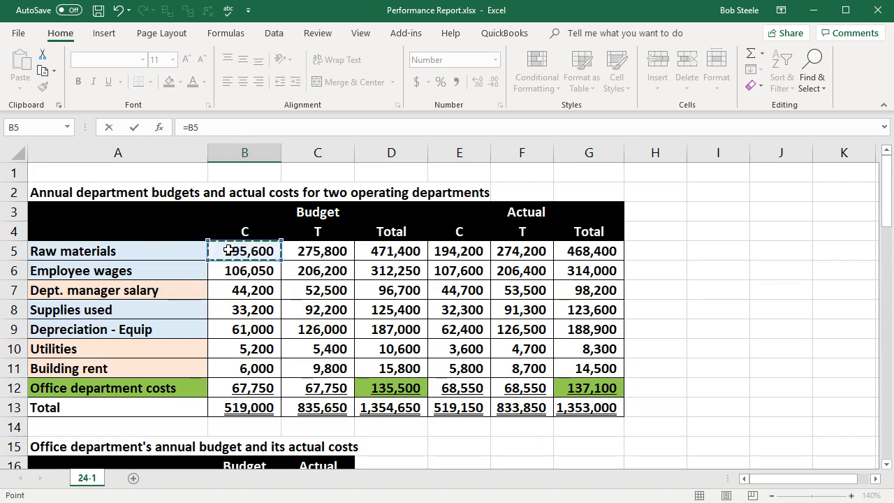
pyautogui.press('Return')
# - Link the Raw materials actual amount in C28 to department C's actual figure with =E5
pyautogui.click(318, 424)
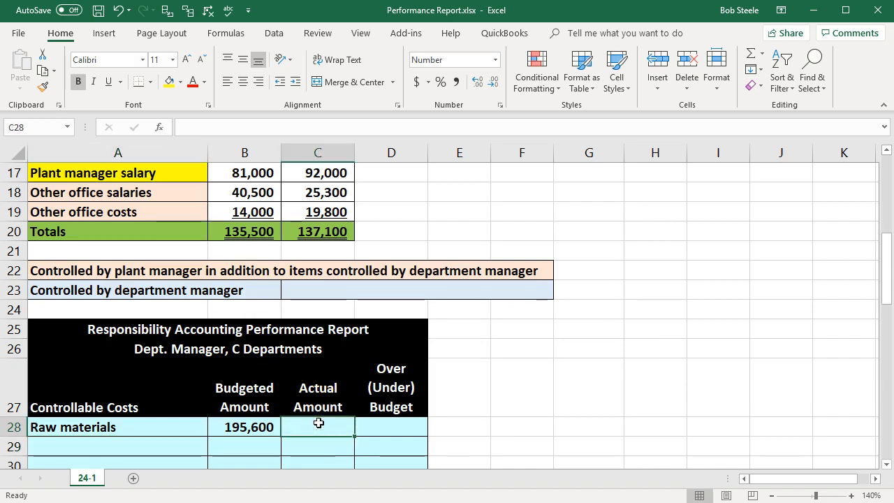
pyautogui.write('=')
pyautogui.scroll(5, 320, 419)
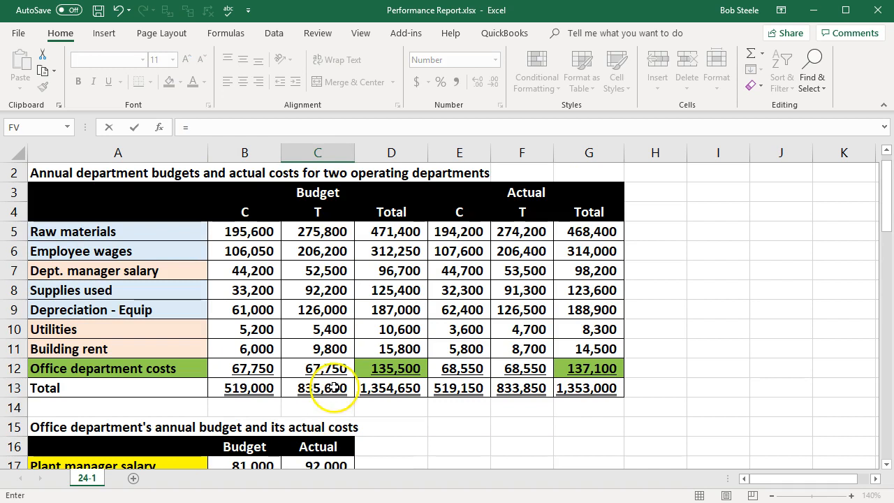
pyautogui.click(466, 234)
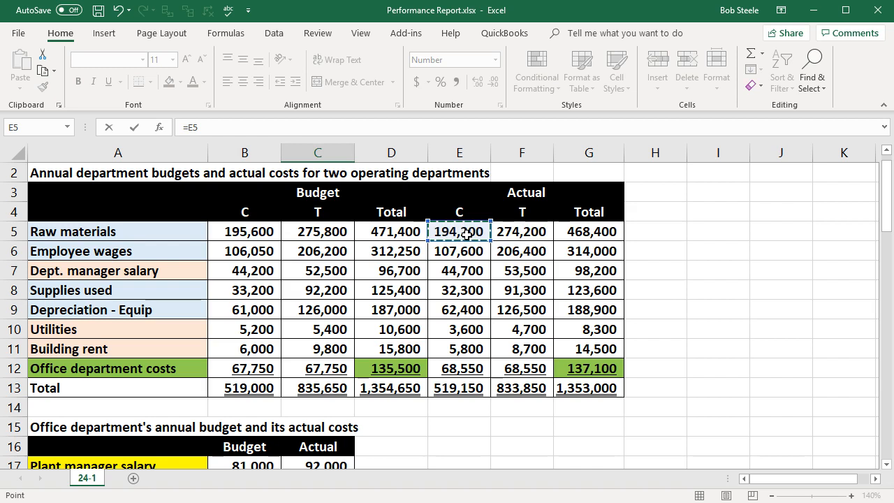
pyautogui.press('Return')
# - Calculate the Raw materials over (under) budget amount in D28 as actual minus budgeted, =C28-B28
pyautogui.scroll(-1, 465, 235)
pyautogui.click(411, 368)
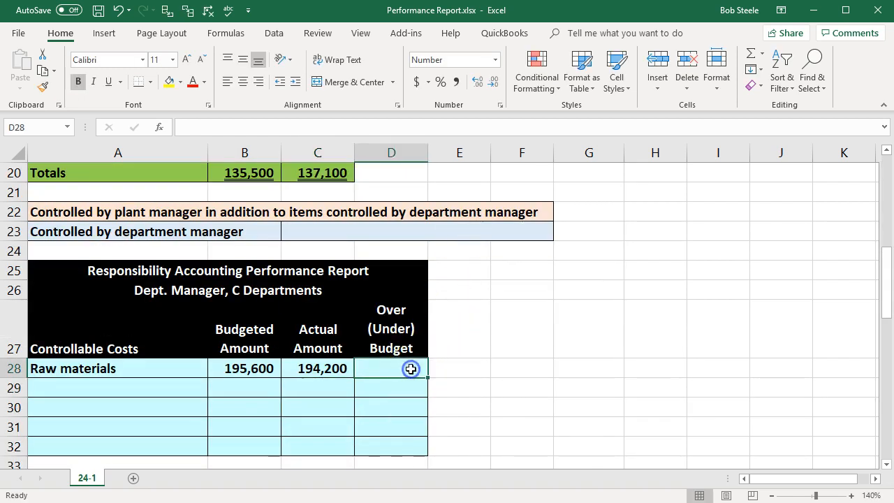
pyautogui.write('=')
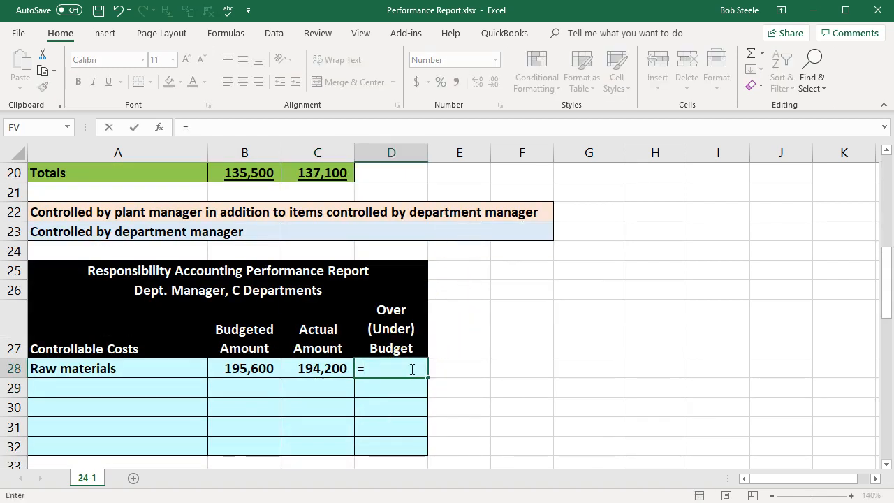
pyautogui.click(324, 368)
pyautogui.write('-')
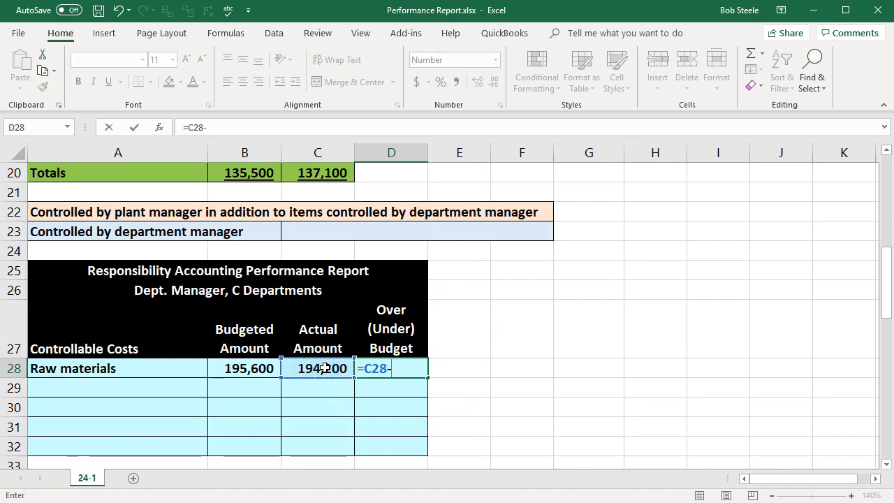
pyautogui.click(270, 368)
pyautogui.press('Return')
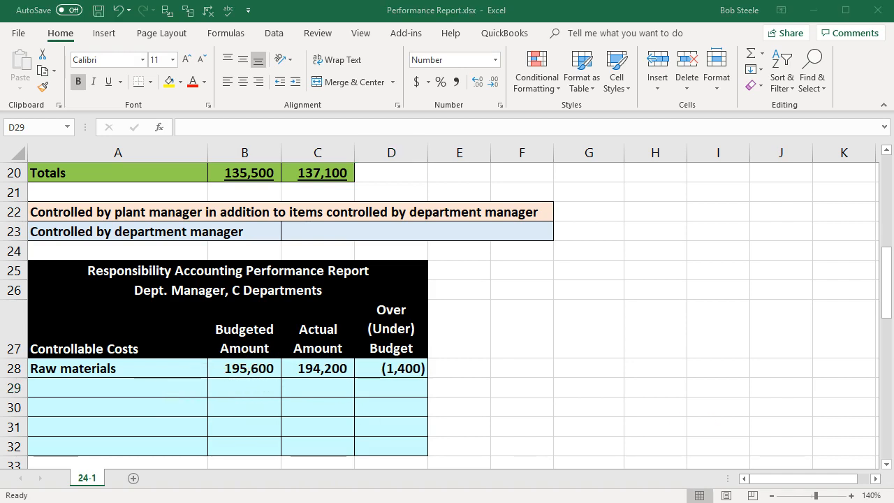
# - Paste the Employee wages label into A29 and link its budgeted amount in B29 to department C's budget with =B6
pyautogui.click(112, 390)
pyautogui.hotkey('ctrl', 'v')
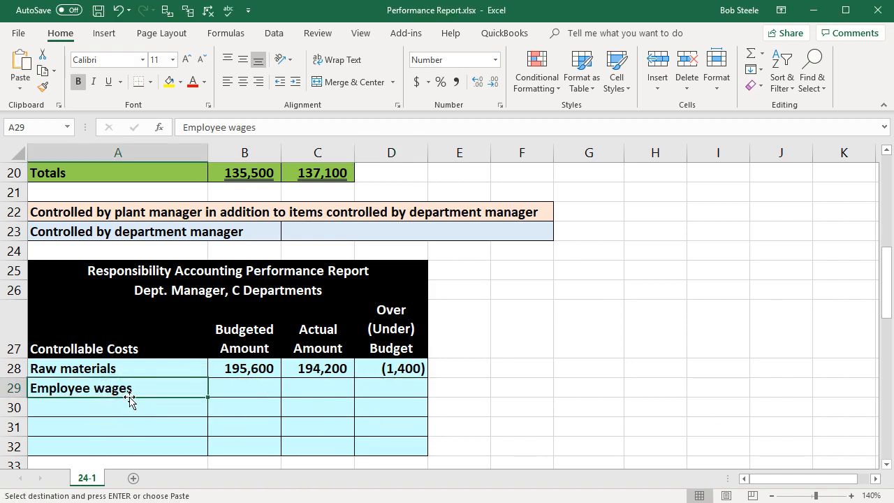
pyautogui.press('Tab')
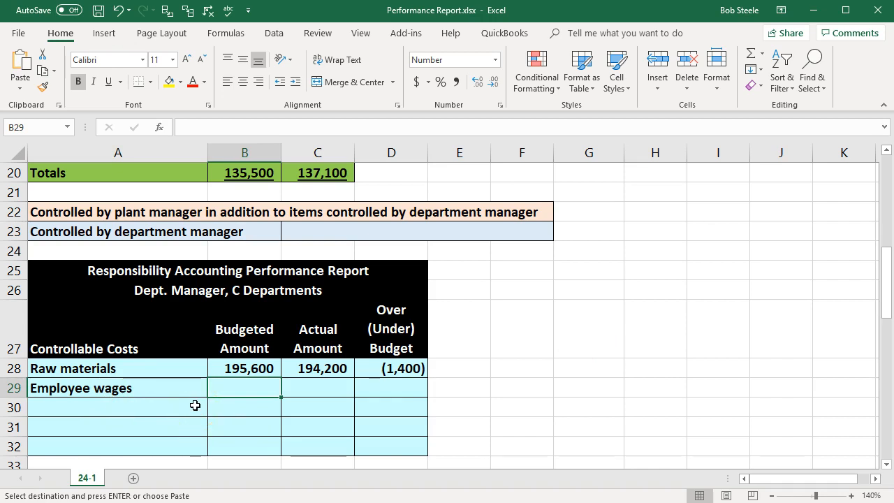
pyautogui.write('=')
pyautogui.scroll(4, 194, 405)
pyautogui.scroll(3, 195, 407)
pyautogui.click(231, 271)
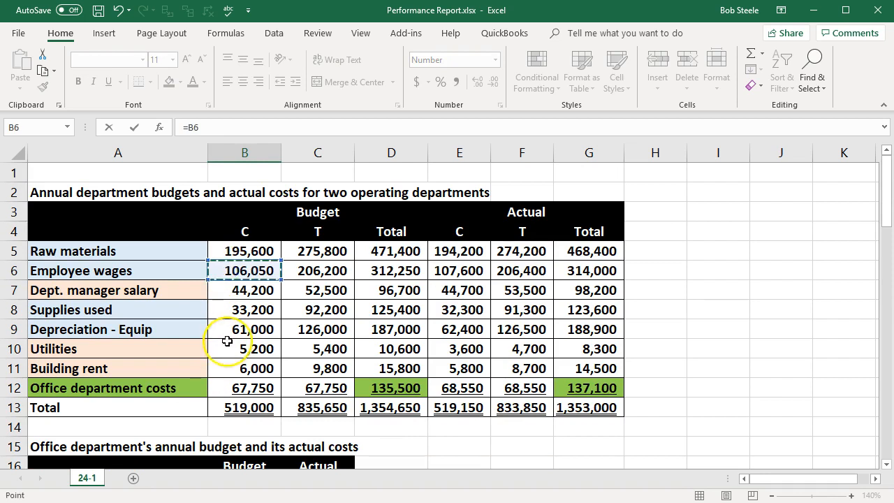
pyautogui.press('Tab')
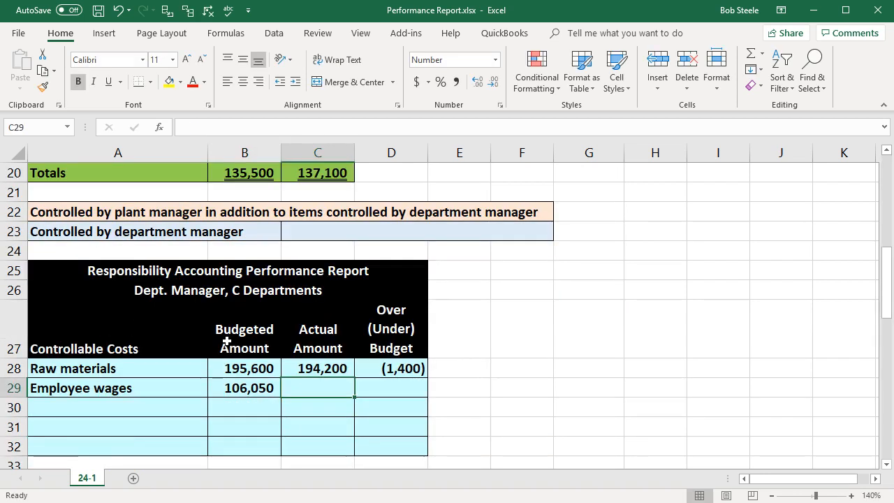
# - Link the Employee wages actual amount in C29 to department C's actual figure with =E6
pyautogui.write('=')
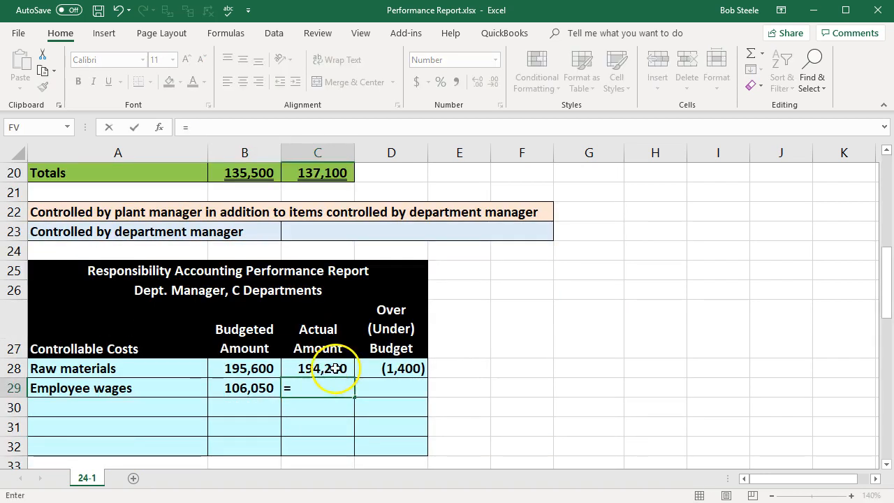
pyautogui.scroll(6, 323, 367)
pyautogui.click(454, 271)
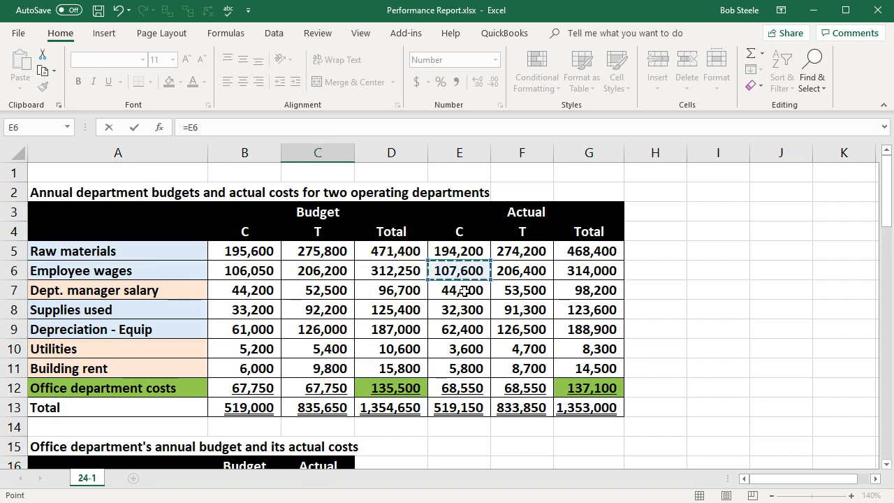
pyautogui.press('Tab')
# - Calculate the Employee wages over (under) budget amount in D29 as actual minus budgeted, =C29-B29
pyautogui.scroll(-1, 463, 290)
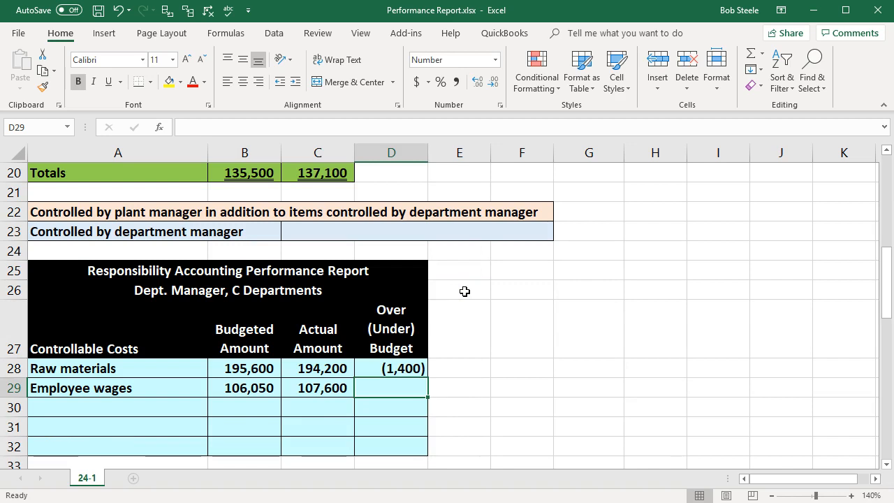
pyautogui.write('=')
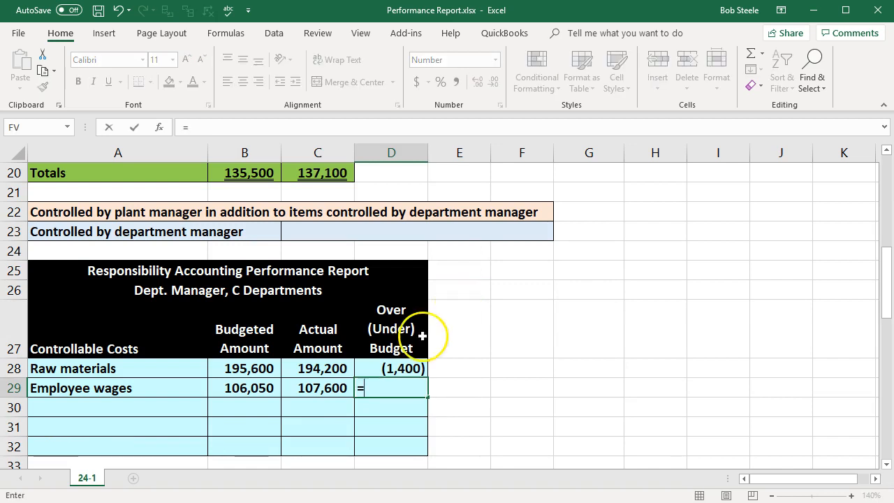
pyautogui.click(317, 384)
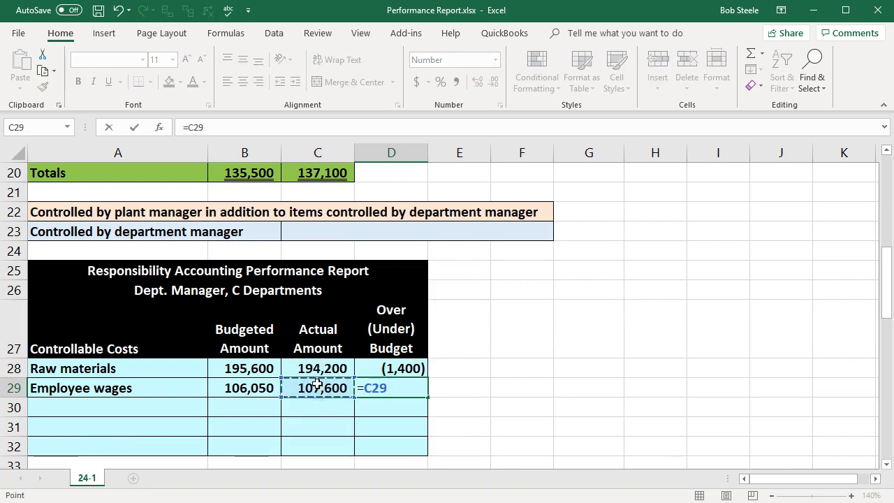
pyautogui.write('-')
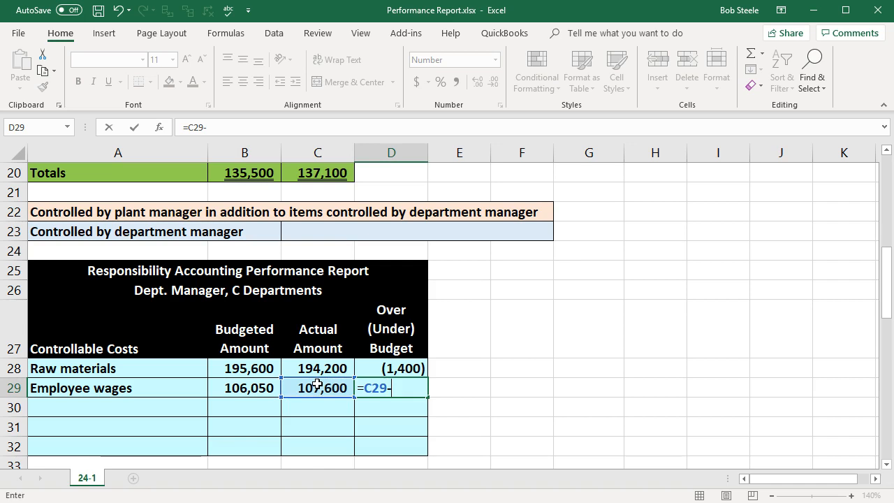
pyautogui.click(260, 396)
pyautogui.press('Return')
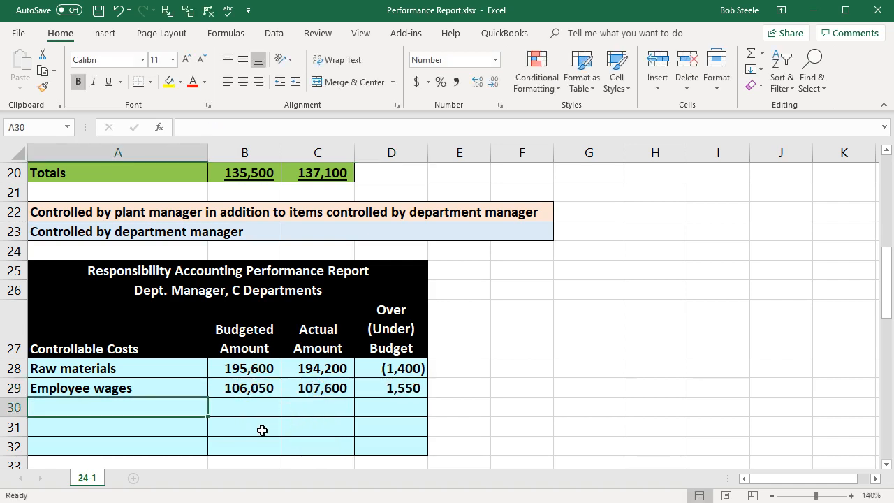
# - Paste the Supplies used label into A30 as the third controllable cost in the C department's report
pyautogui.click(893, 348)
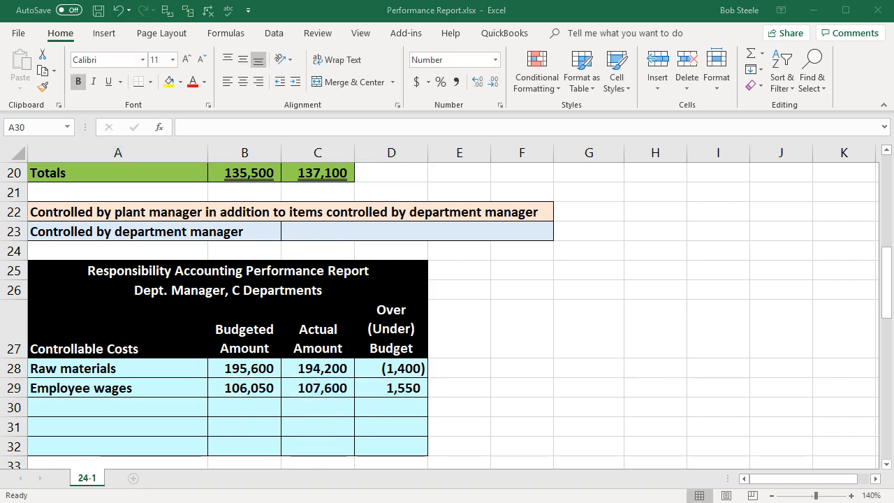
pyautogui.click(110, 403)
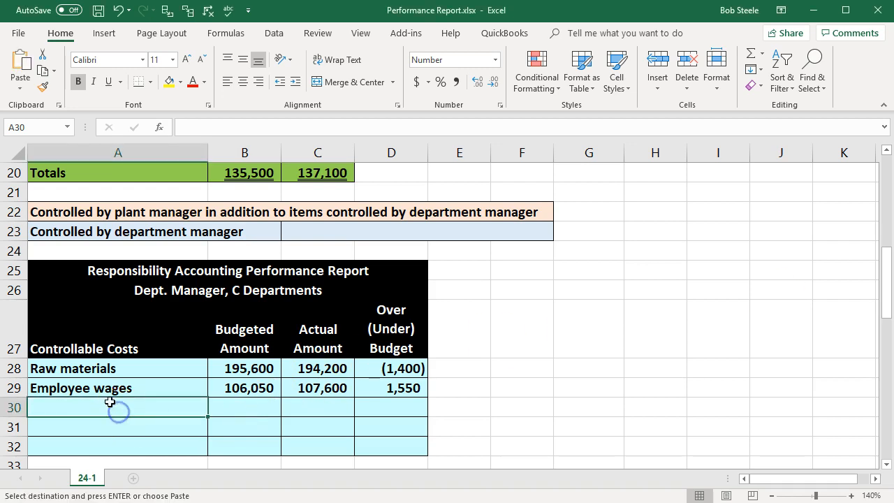
pyautogui.hotkey('ctrl', 'v')
# - Try to fill the Supplies used budgeted amount in B30 with a link to cell A8
pyautogui.click(244, 406)
pyautogui.scroll(-1, 317, 400)
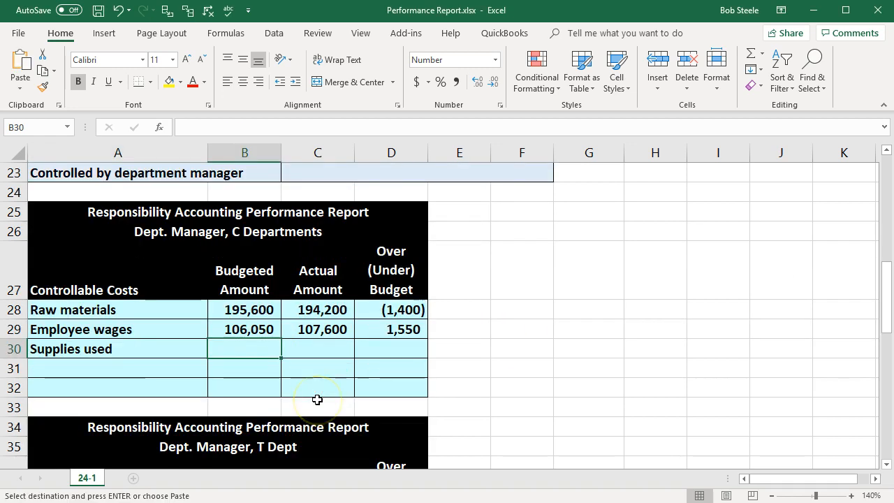
pyautogui.write('=')
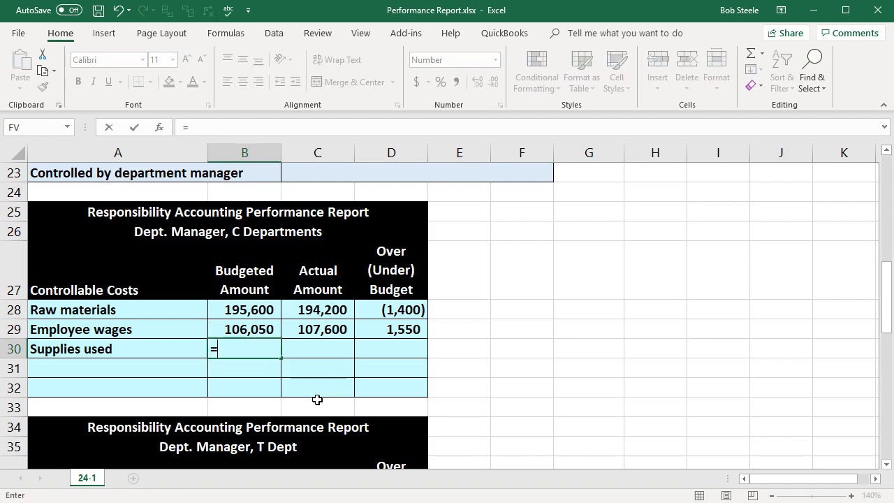
pyautogui.scroll(7, 317, 400)
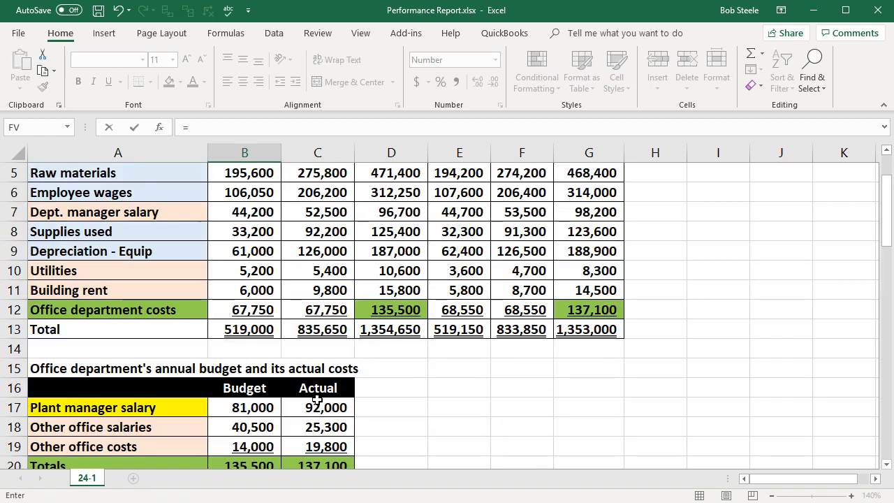
pyautogui.click(229, 363)
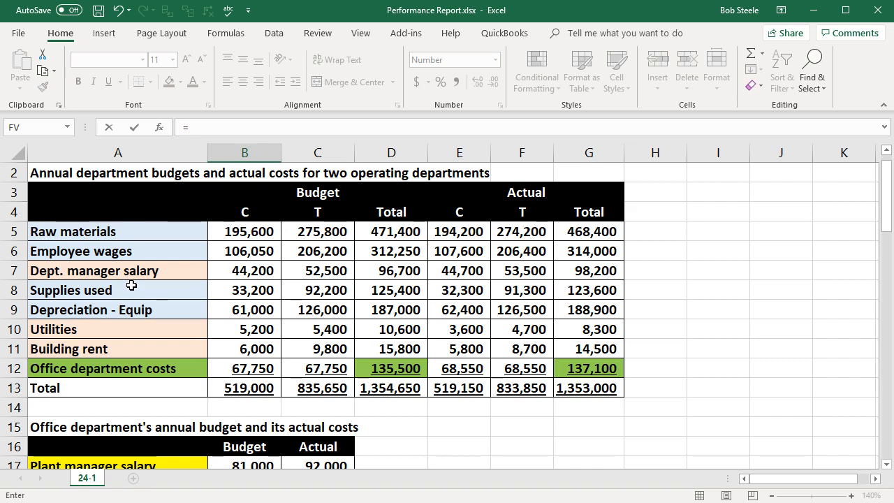
pyautogui.click(126, 290)
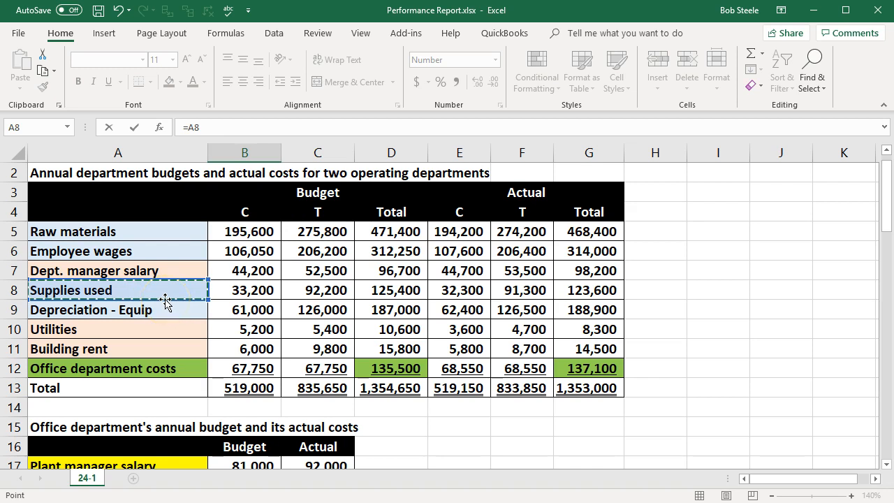
pyautogui.press('Return')
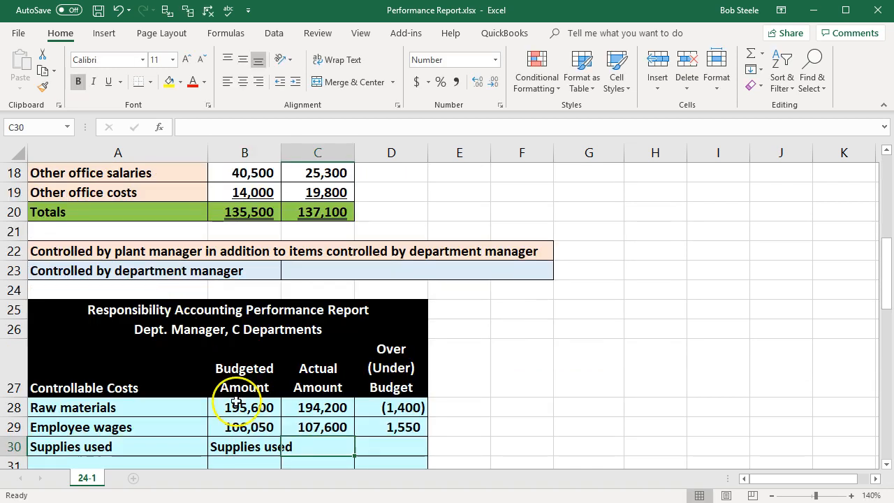
# - Replace the entry in B30 with a link to department C's budgeted Supplies used figure in B8
pyautogui.click(258, 441)
pyautogui.press('Delete')
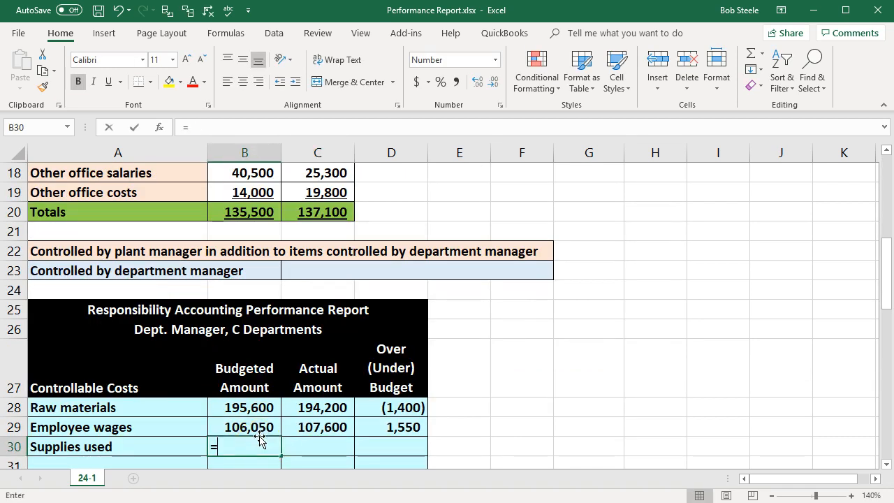
pyautogui.write('=')
pyautogui.scroll(6, 255, 433)
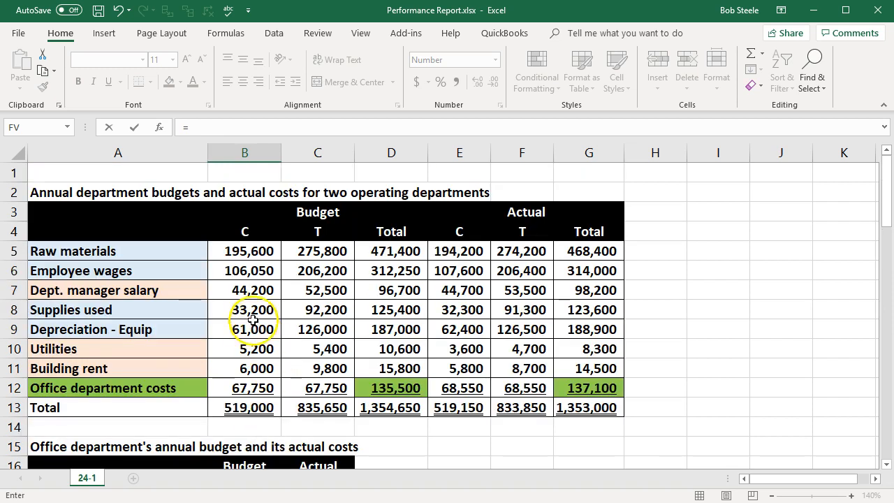
pyautogui.click(247, 310)
pyautogui.press('Tab')
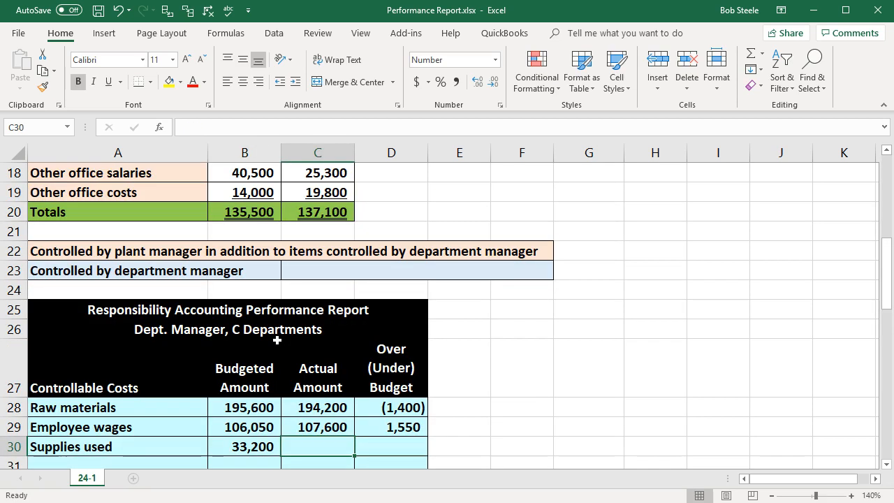
# - Fill the Supplies used actual amount in C30 with a link to department C's actual figure in E8
pyautogui.scroll(-1, 277, 340)
pyautogui.write('=')
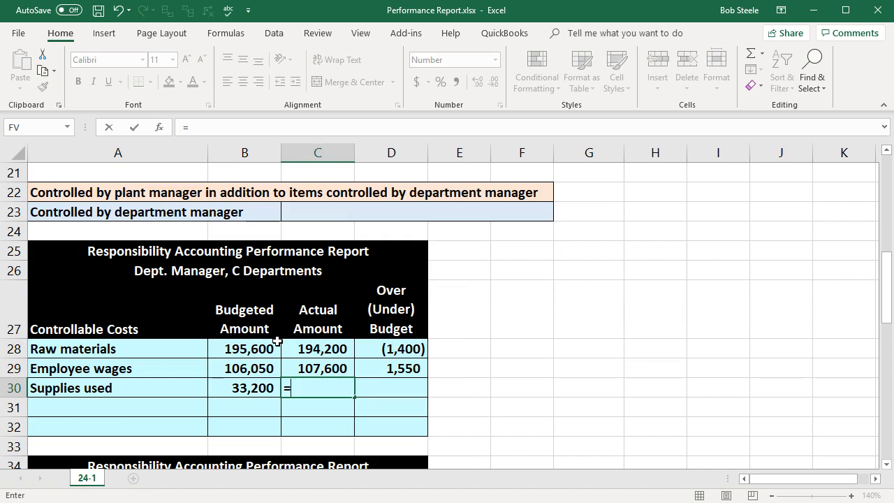
pyautogui.scroll(5, 277, 340)
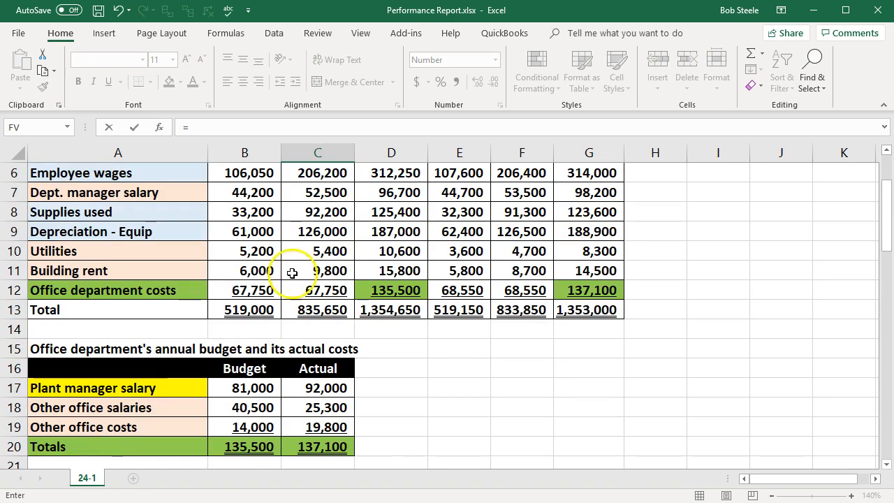
pyautogui.scroll(1, 319, 290)
pyautogui.click(460, 269)
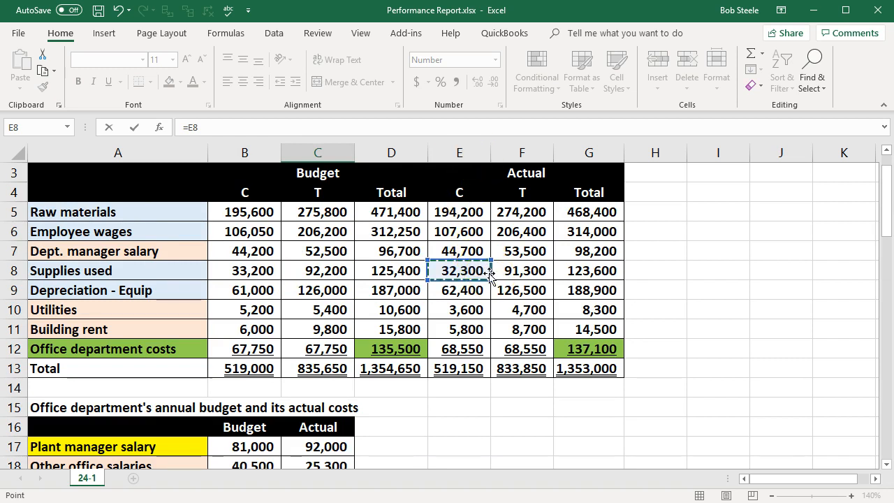
pyautogui.press('Return')
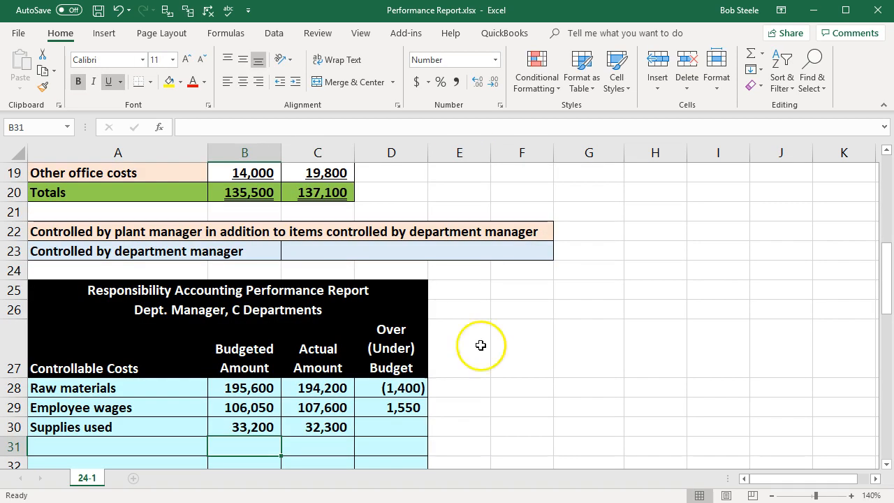
# - Calculate the Supplies used over (under) budget amount in D30 as actual minus budgeted, =C30-B30
pyautogui.click(408, 427)
pyautogui.write('=')
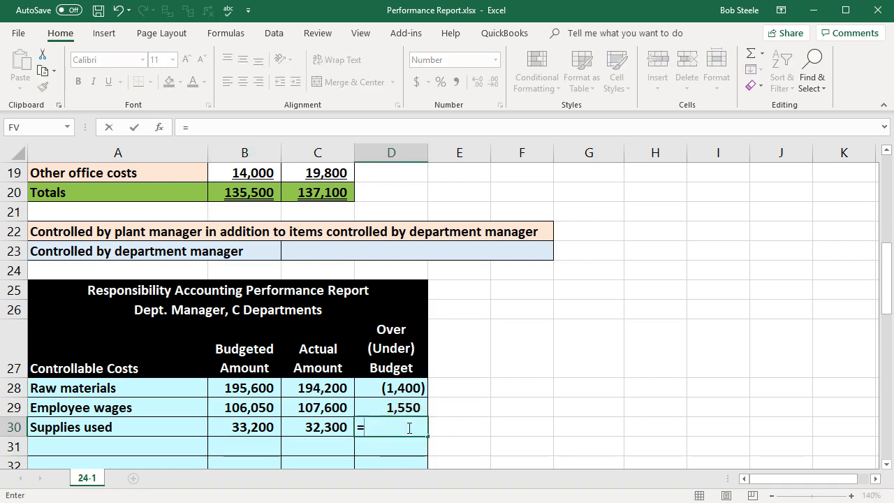
pyautogui.click(332, 429)
pyautogui.write('-')
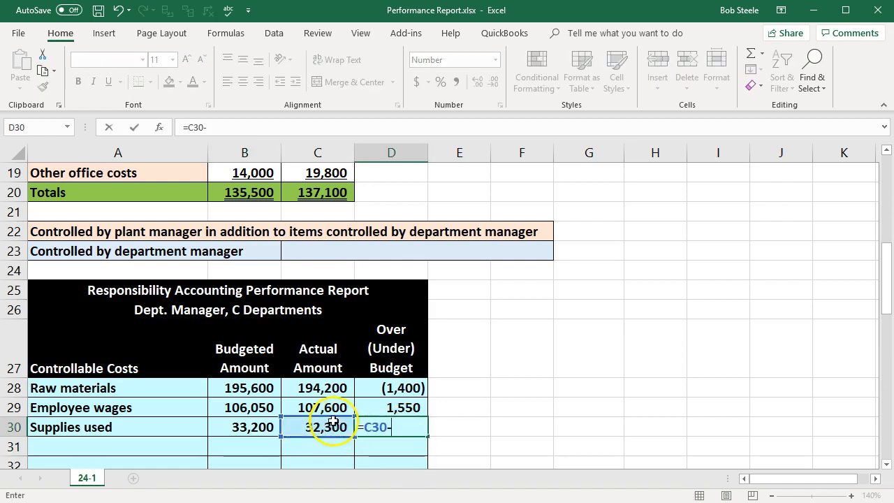
pyautogui.click(262, 425)
pyautogui.press('Return')
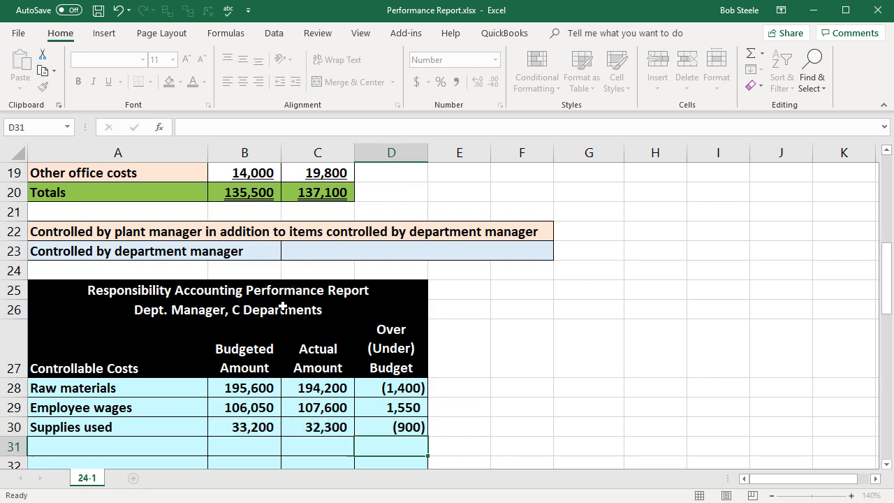
# - Add Depreciation - Equip as the fourth controllable cost in A31 by linking to the label in A9
pyautogui.scroll(-1, 244, 377)
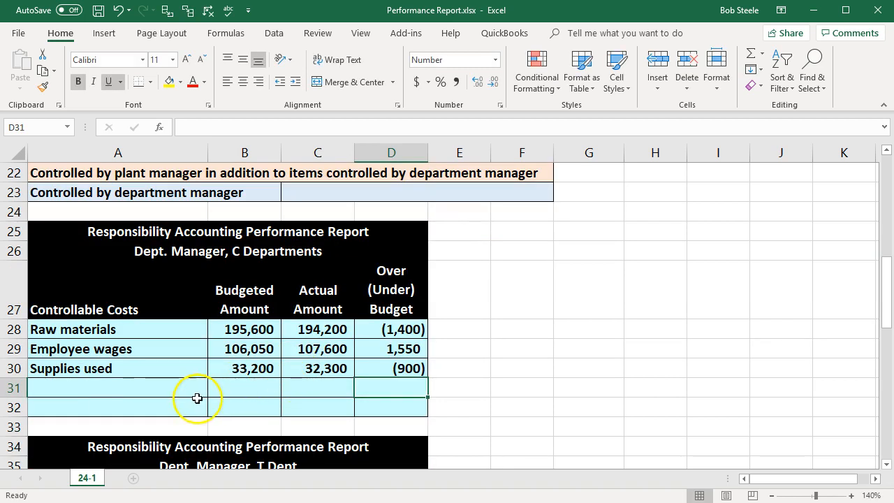
pyautogui.click(162, 390)
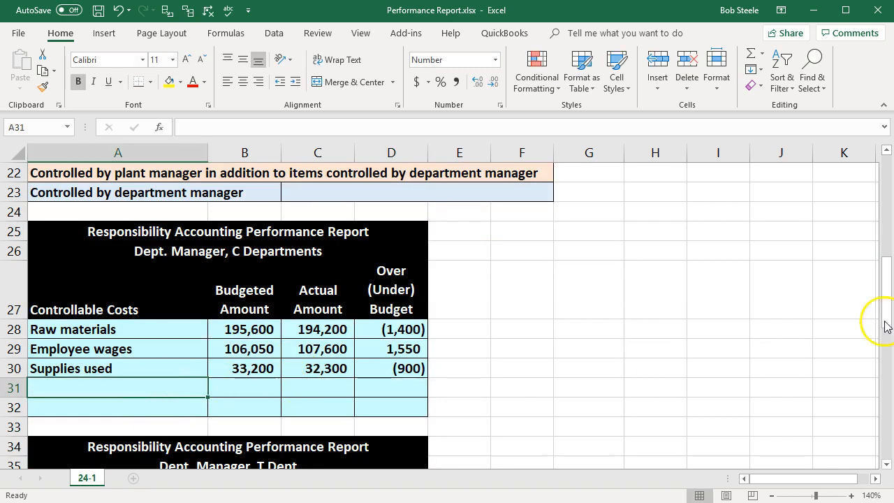
pyautogui.click(91, 384)
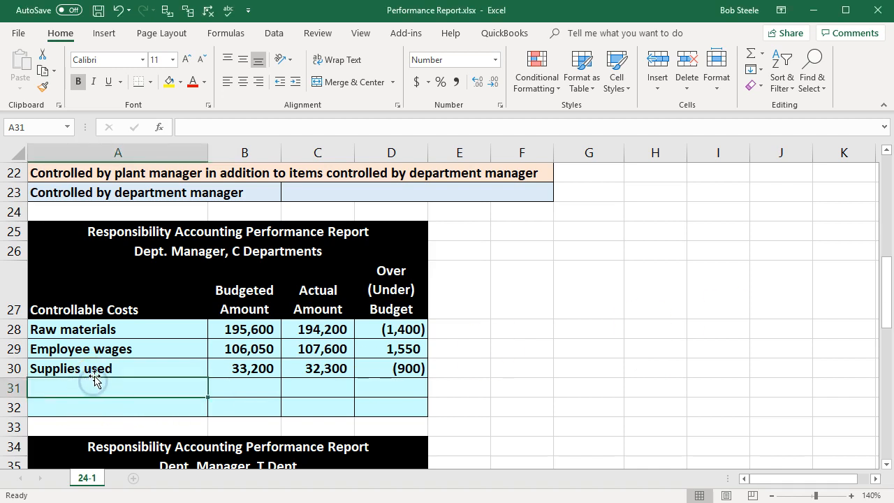
pyautogui.write('=')
pyautogui.scroll(6, 94, 374)
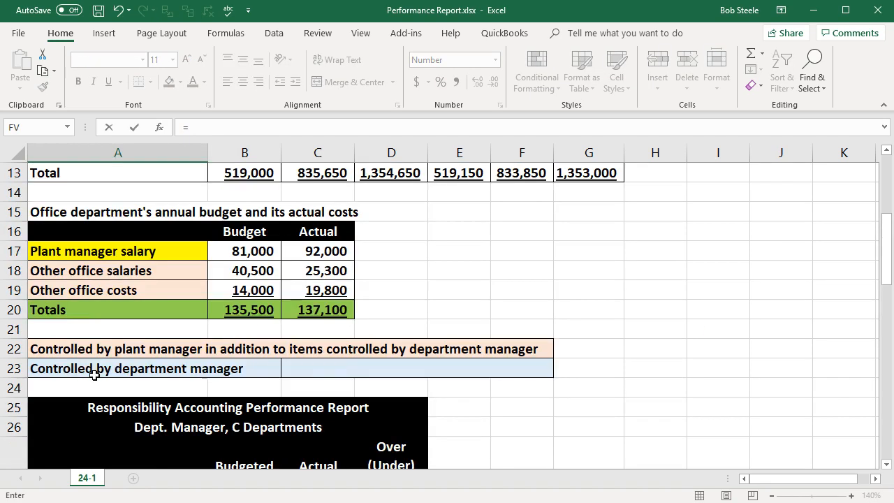
pyautogui.click(85, 274)
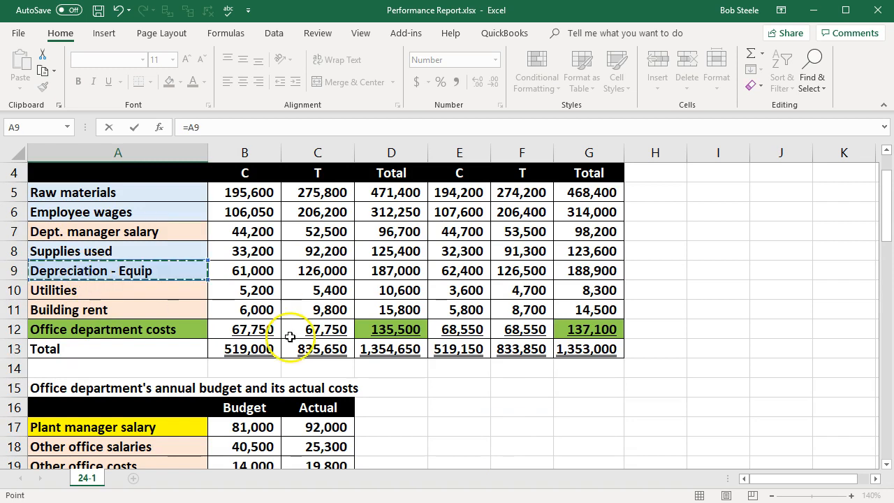
pyautogui.press('Tab')
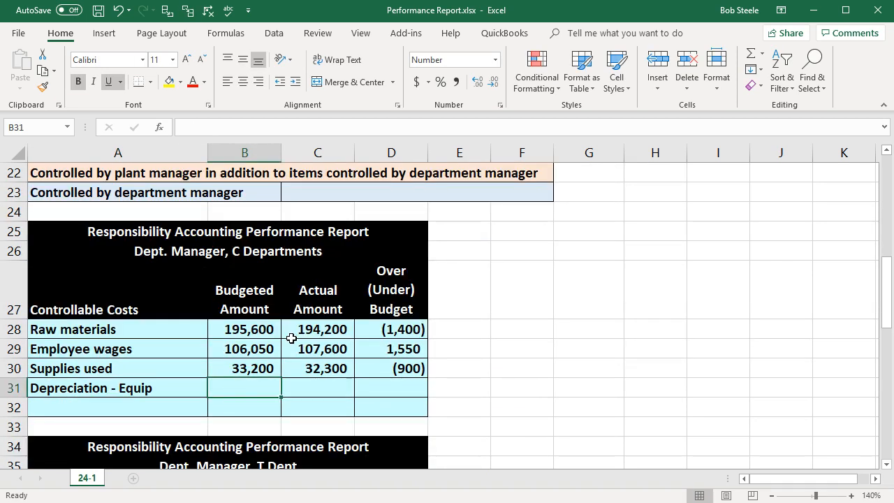
# - Link department C's Depreciation - Equip amounts into the report, budgeted in B31 from B9 and actual in C31 from E9
pyautogui.write('=')
pyautogui.scroll(6, 292, 337)
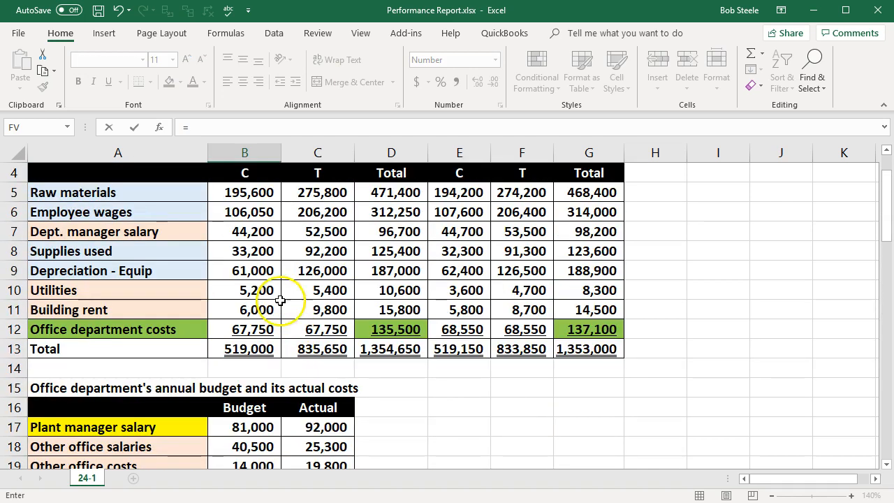
pyautogui.click(257, 271)
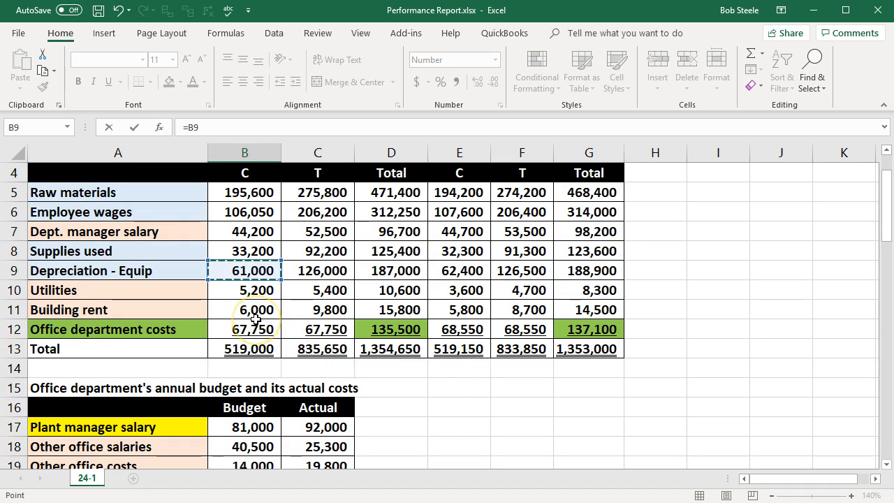
pyautogui.press('Tab')
pyautogui.write('=')
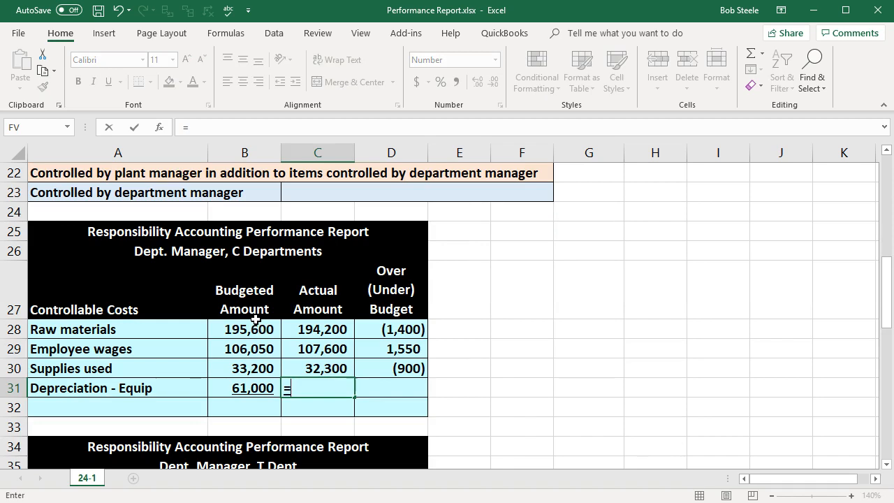
pyautogui.scroll(6, 255, 319)
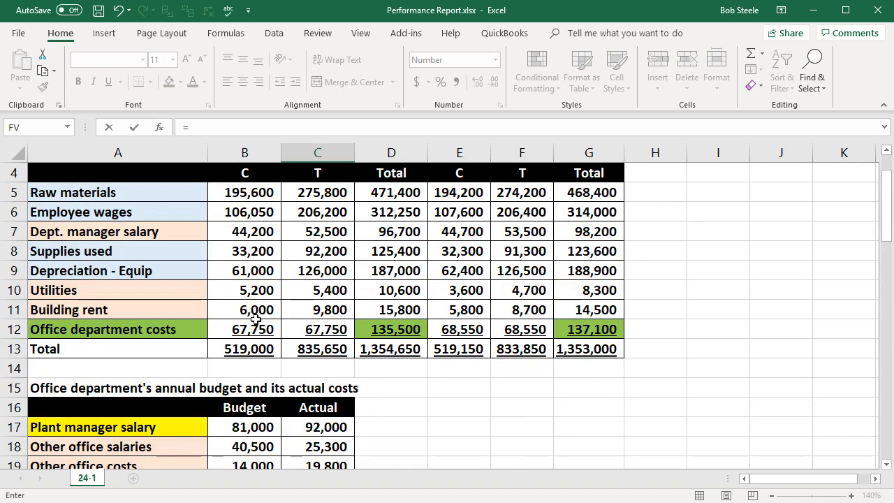
pyautogui.click(452, 271)
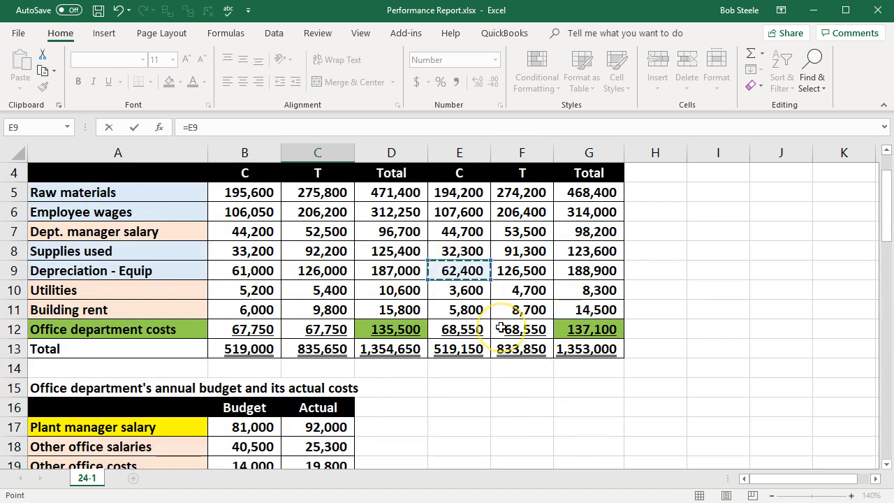
pyautogui.press('Tab')
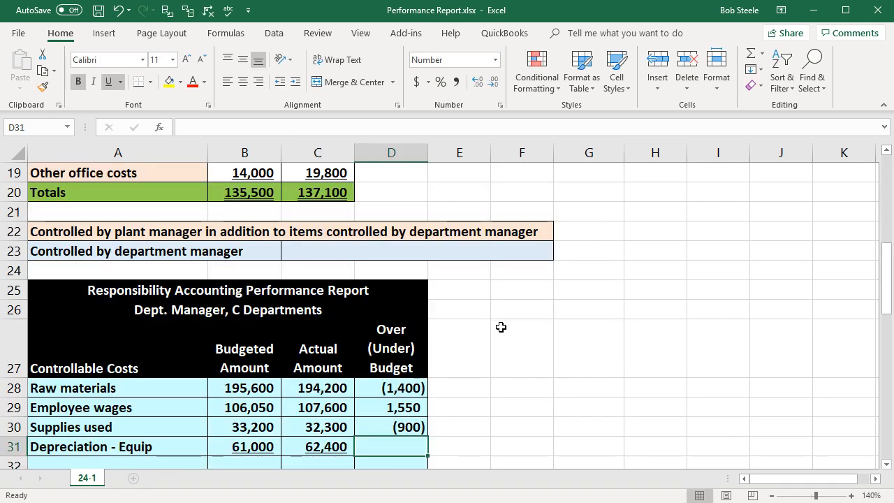
# - Calculate the Depreciation - Equip over (under) budget amount in D31 as actual minus budgeted, =C31-B31
pyautogui.scroll(-1, 501, 327)
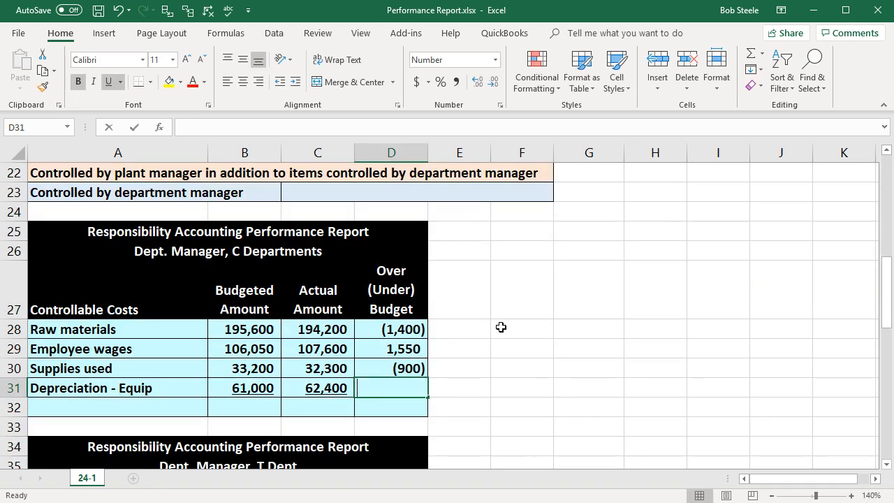
pyautogui.write('=')
pyautogui.click(317, 384)
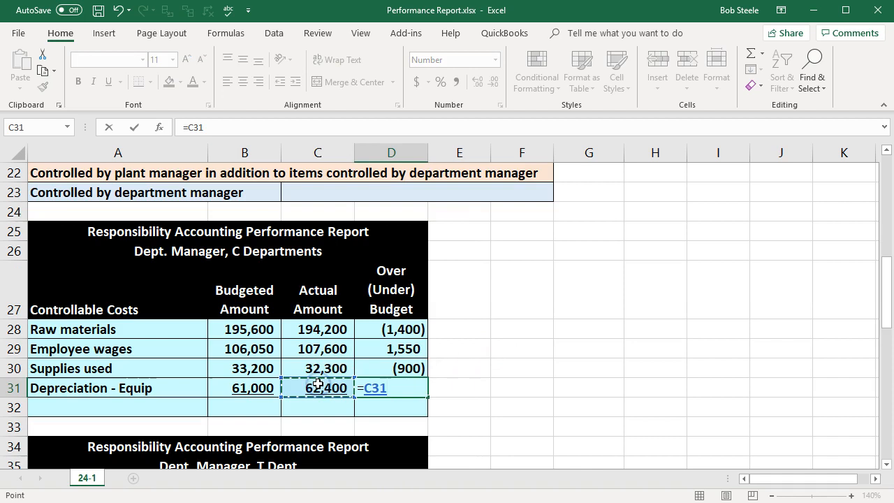
pyautogui.write('-')
pyautogui.click(251, 397)
pyautogui.press('Return')
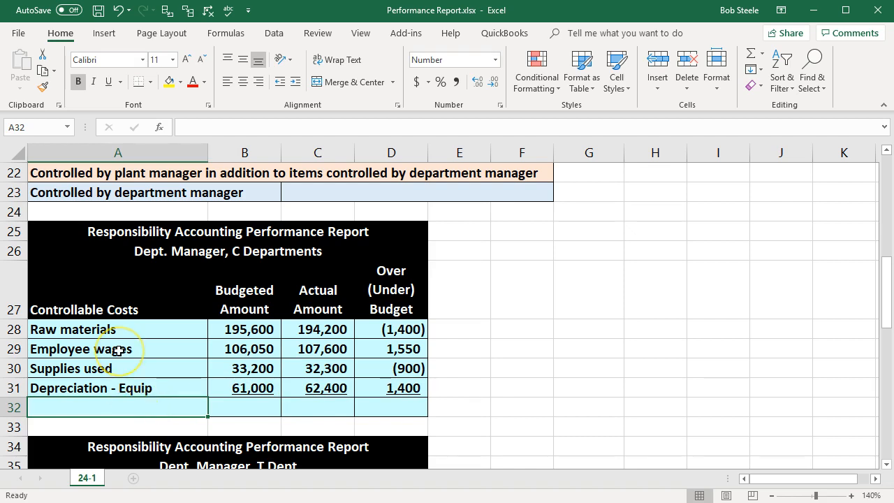
# - Label A32 as Total and sum the budgeted amounts B28:B31 in B32
pyautogui.write('Total')
pyautogui.press('Tab')
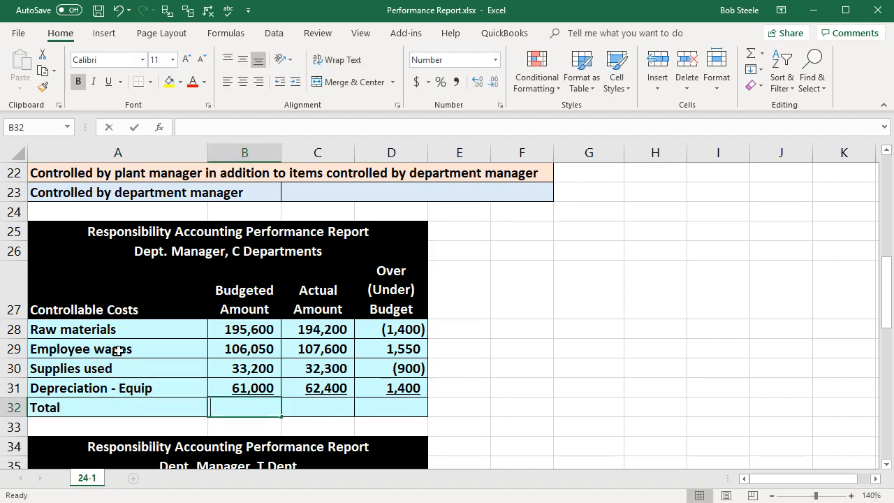
pyautogui.write('=sum')
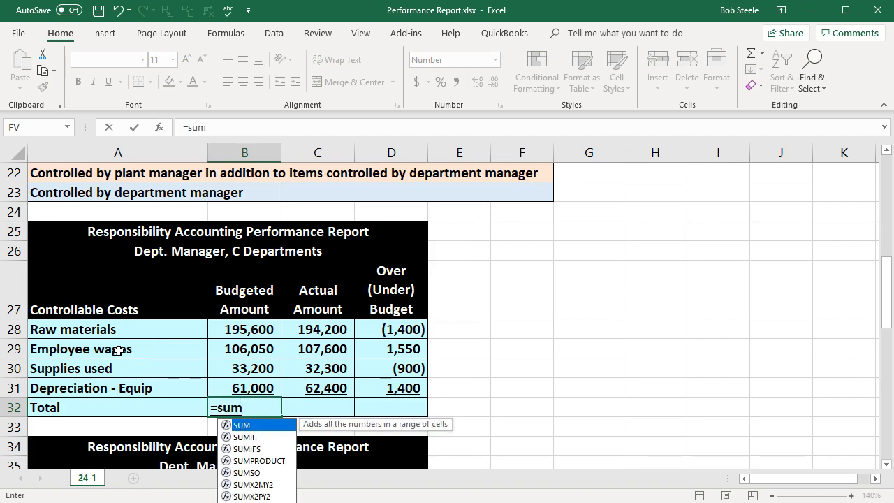
pyautogui.write('(')
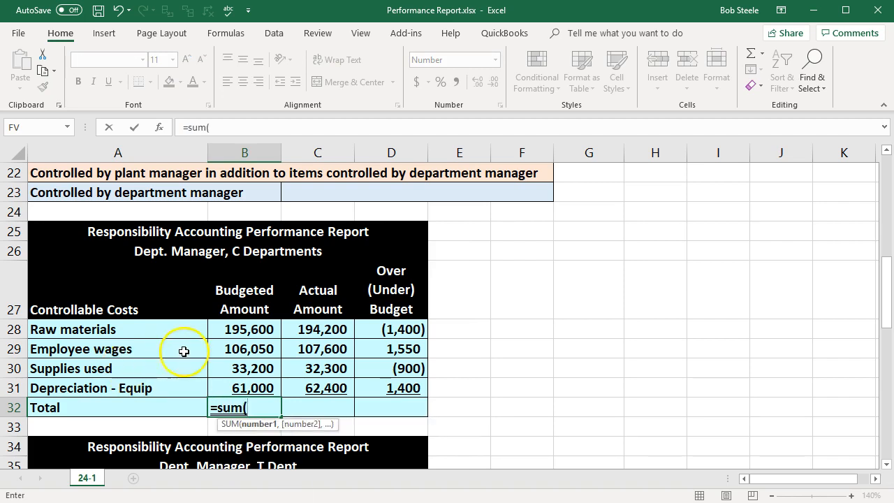
pyautogui.moveTo(240, 331); pyautogui.dragTo(237, 388)
pyautogui.press('Tab')
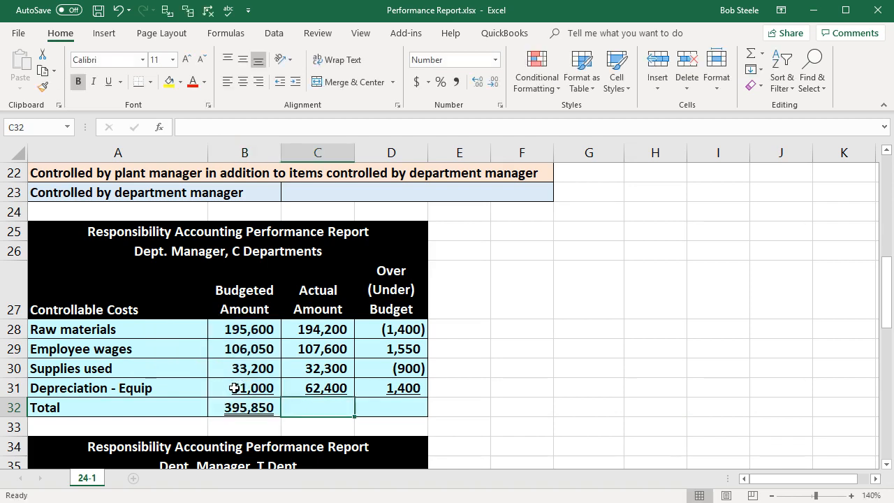
# - Sum department C's actual amounts C28:C31 in the Total row at C32
pyautogui.write('=sum(')
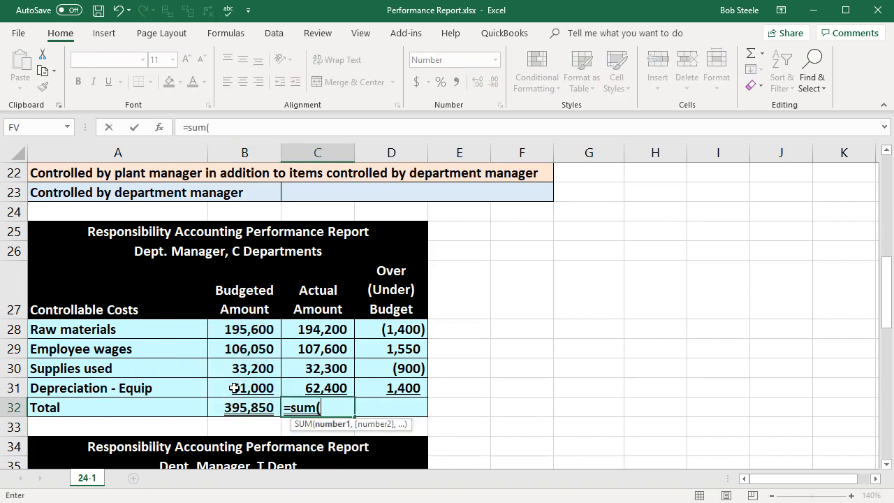
pyautogui.moveTo(319, 328); pyautogui.dragTo(319, 382)
pyautogui.press('Return')
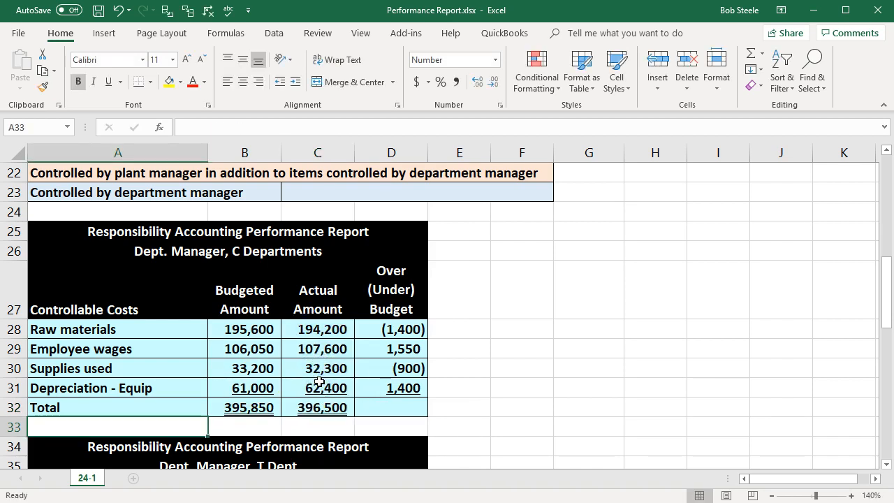
# - Sum the over (under) budget amounts D28:D31 in the Total row at D32
pyautogui.click(369, 407)
pyautogui.write('=')
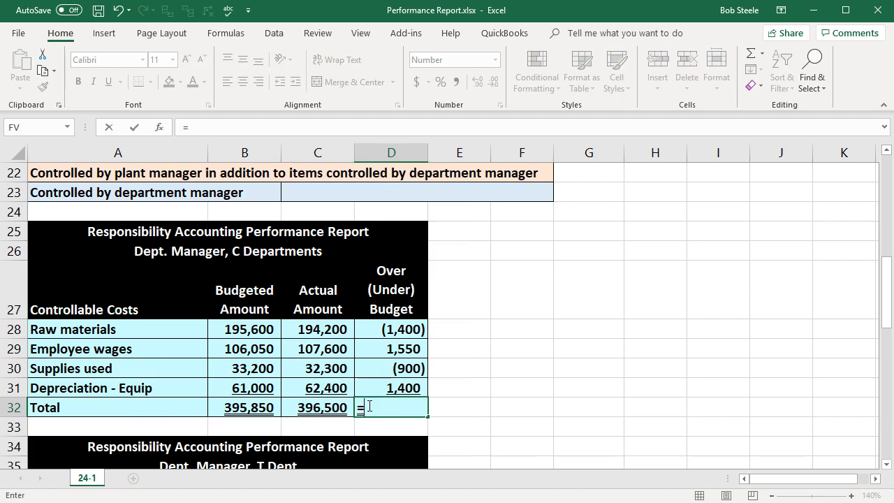
pyautogui.write('sum(')
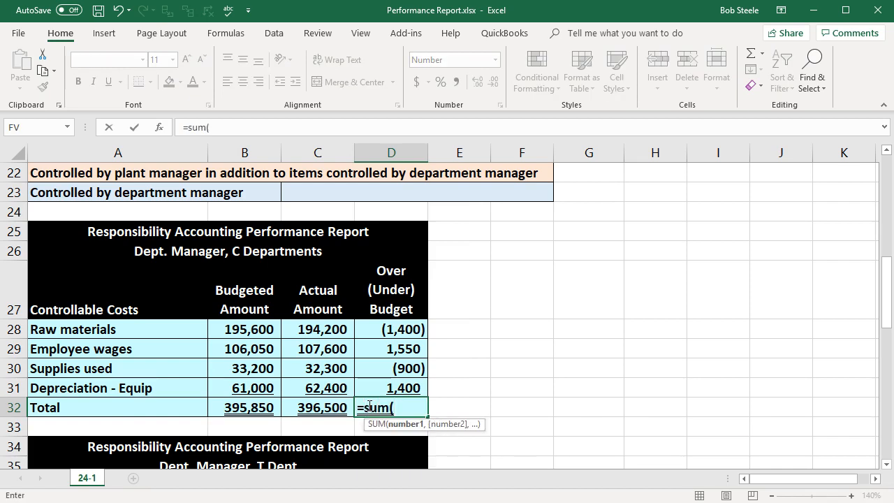
pyautogui.moveTo(409, 328); pyautogui.dragTo(400, 384)
pyautogui.press('Return')
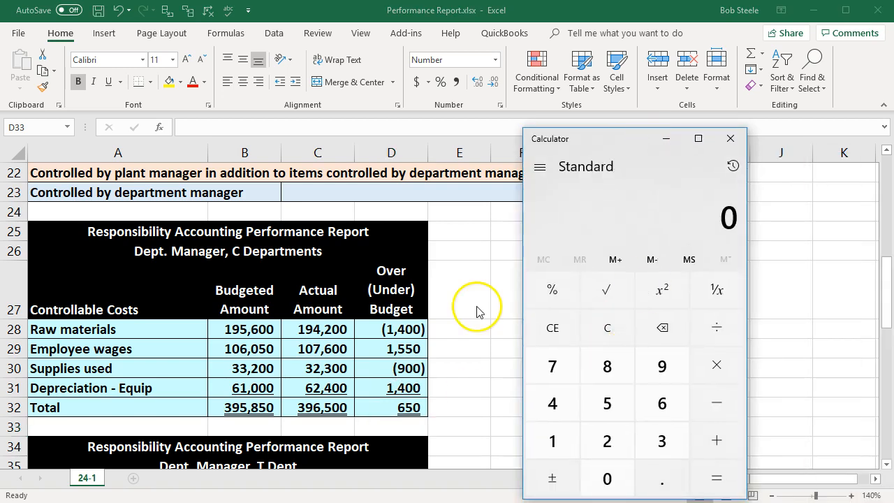
# - Check the total variance in Calculator by computing 395850 - 396500, and close Calculator
pyautogui.write('395850')
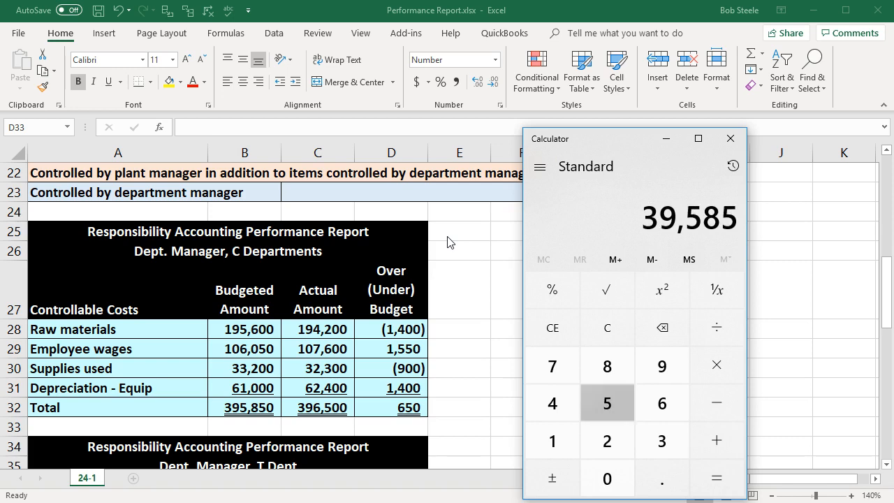
pyautogui.write('396500')
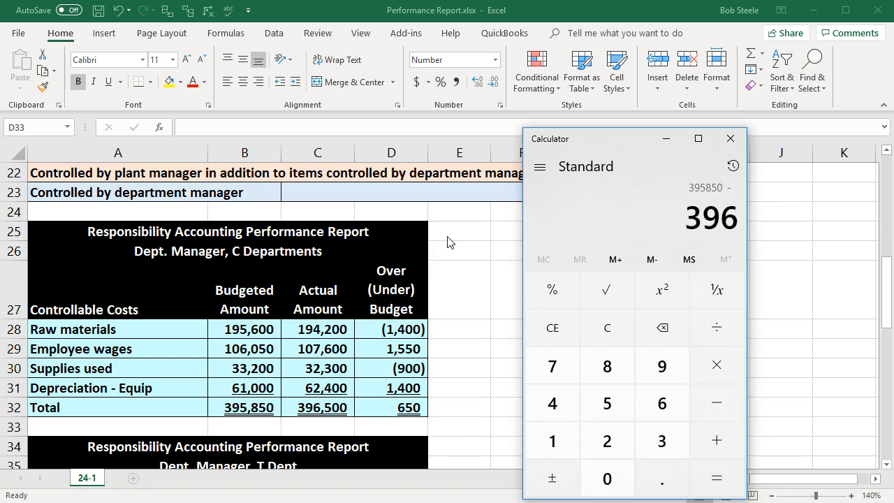
pyautogui.press('Return')
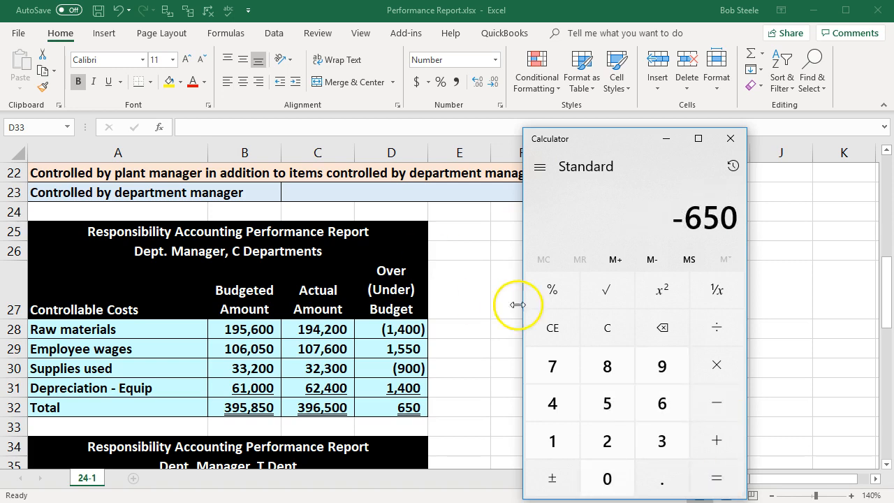
pyautogui.click(731, 139)
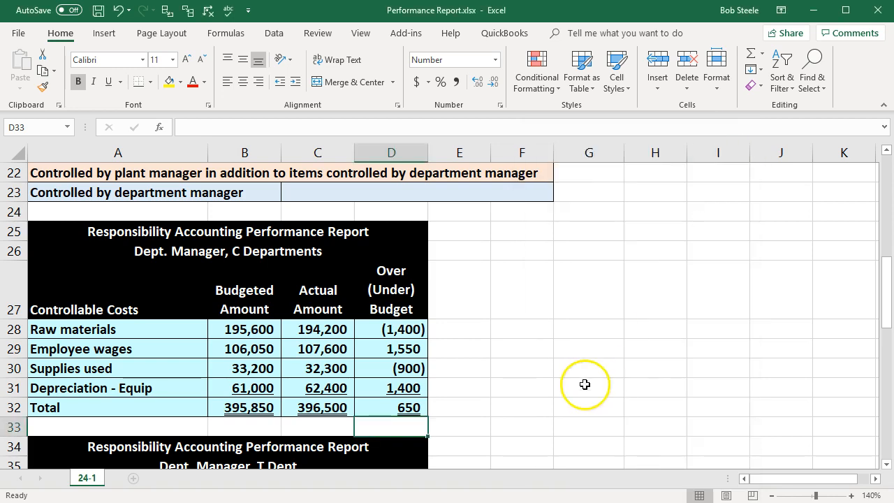
# - Link A37, the first controllable cost in department T's report, to the Raw materials label in A5
pyautogui.click(585, 383)
pyautogui.click(449, 387)
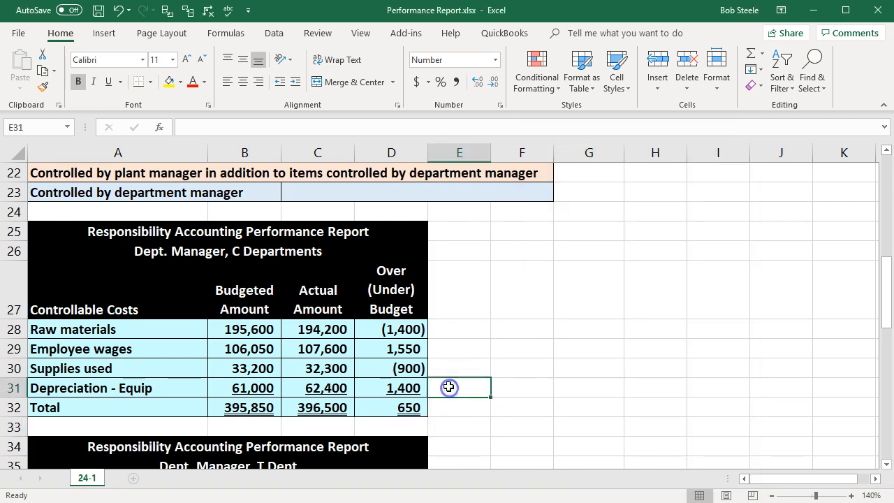
pyautogui.scroll(-3, 449, 387)
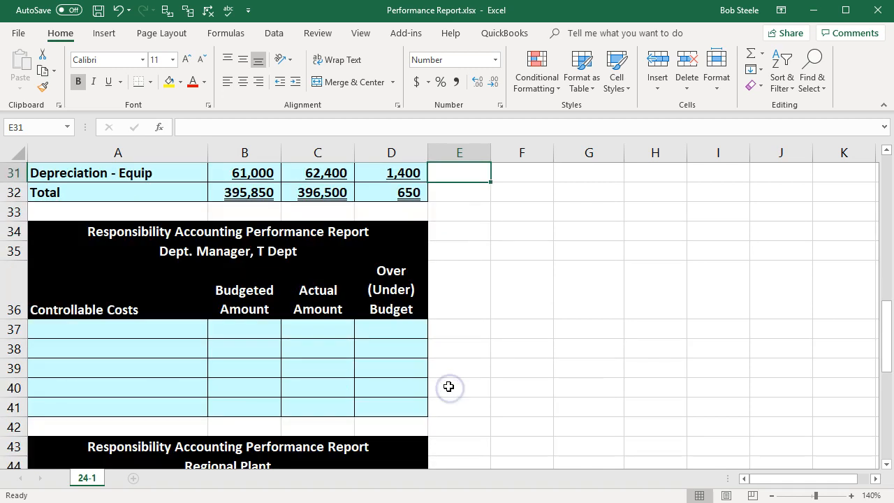
pyautogui.click(190, 334)
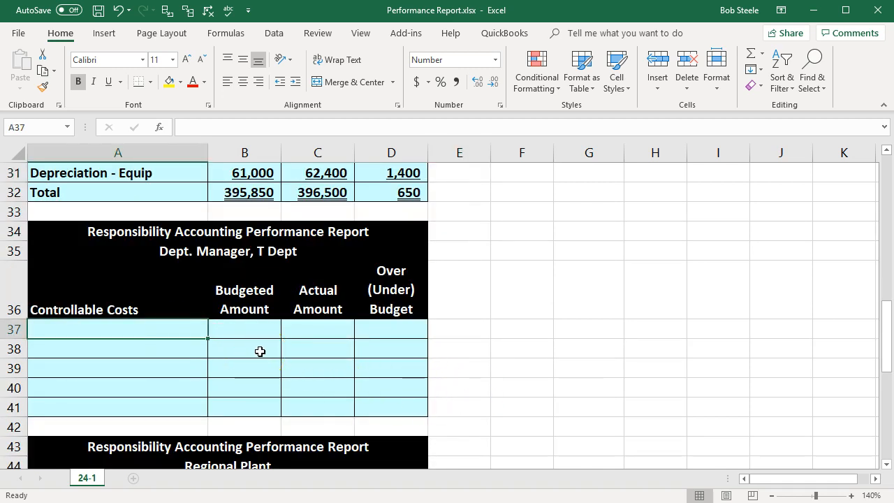
pyautogui.write('=')
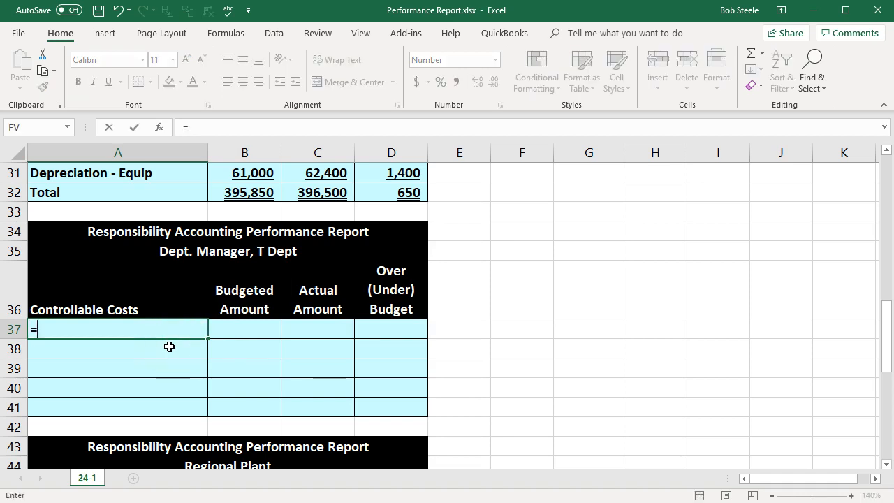
pyautogui.scroll(8, 169, 347)
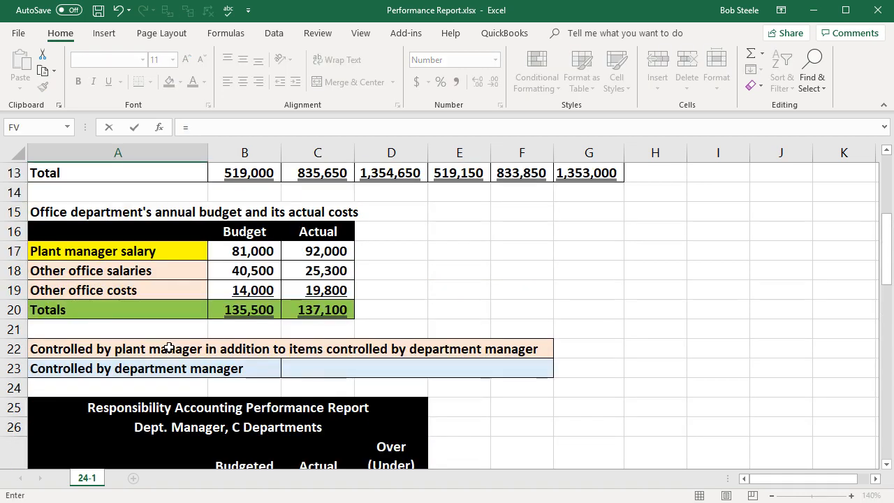
pyautogui.scroll(2, 169, 347)
pyautogui.click(116, 251)
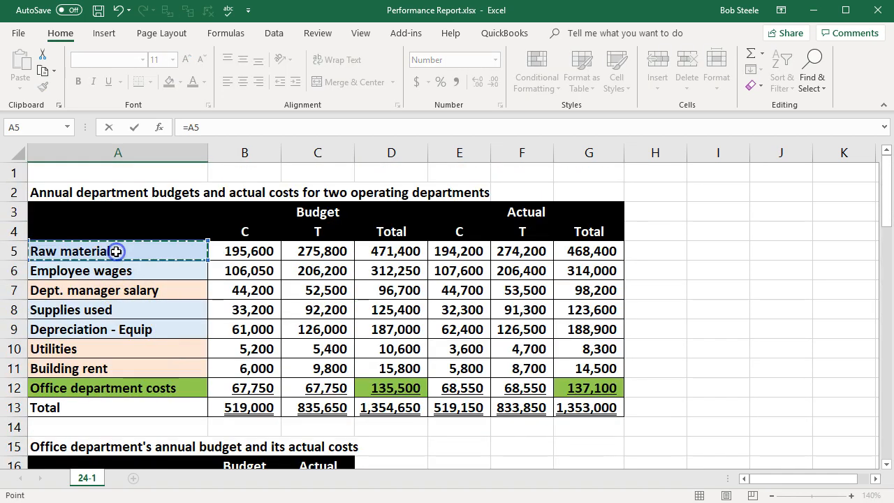
pyautogui.press('Tab')
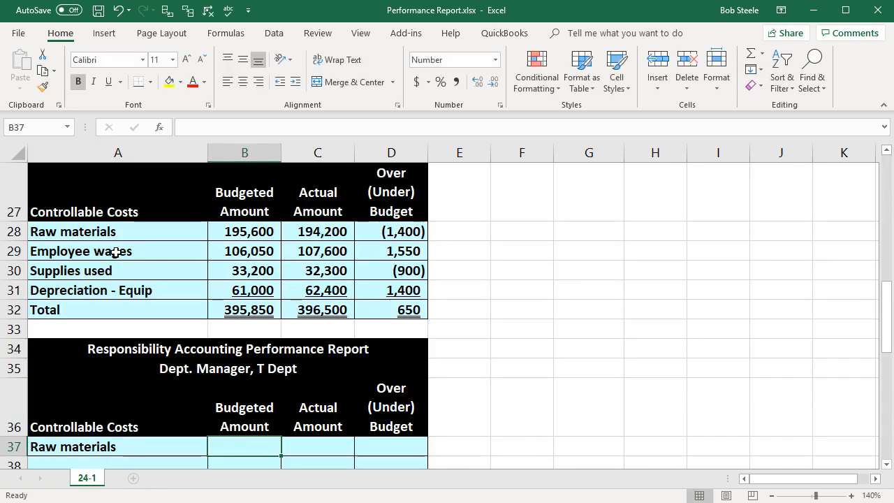
# - Link department T's budgeted raw materials amount in B37 to the T budget figure in C5
pyautogui.scroll(-2, 167, 328)
pyautogui.scroll(2, 161, 293)
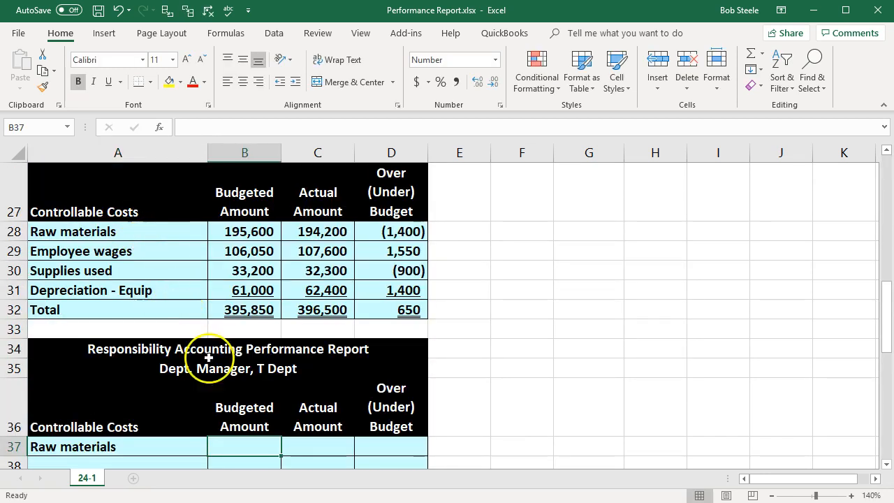
pyautogui.scroll(-1, 219, 367)
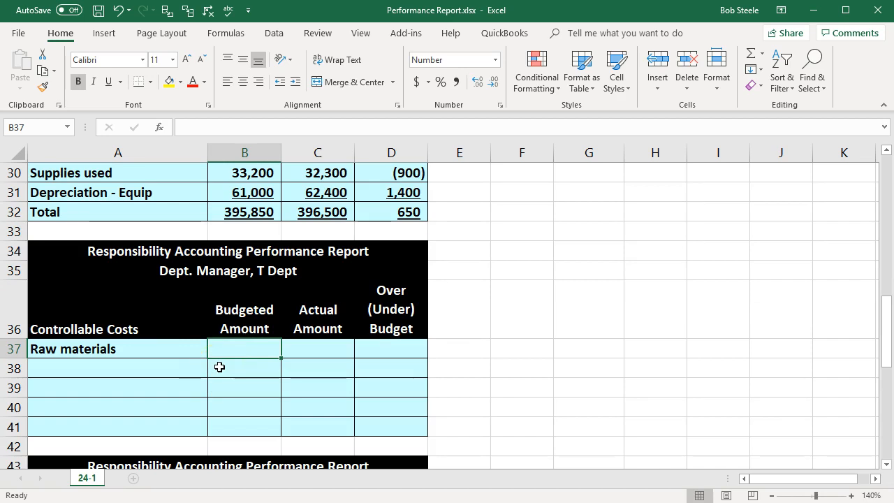
pyautogui.write('=')
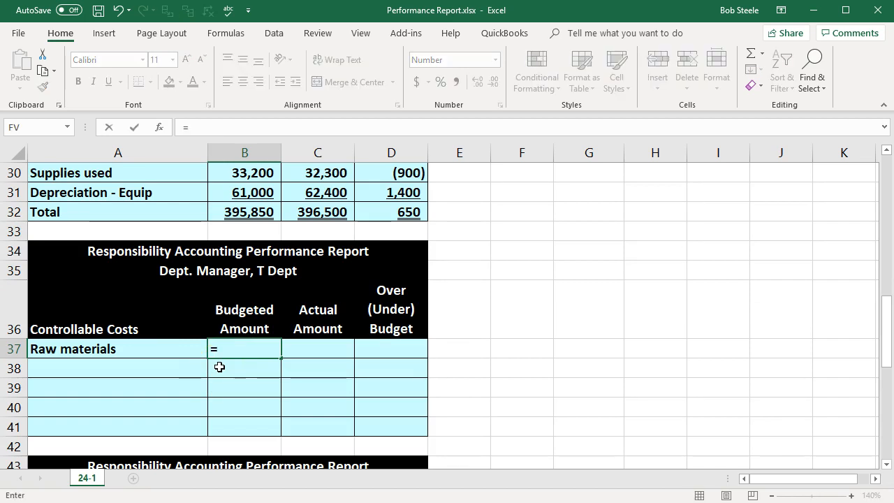
pyautogui.scroll(9, 219, 368)
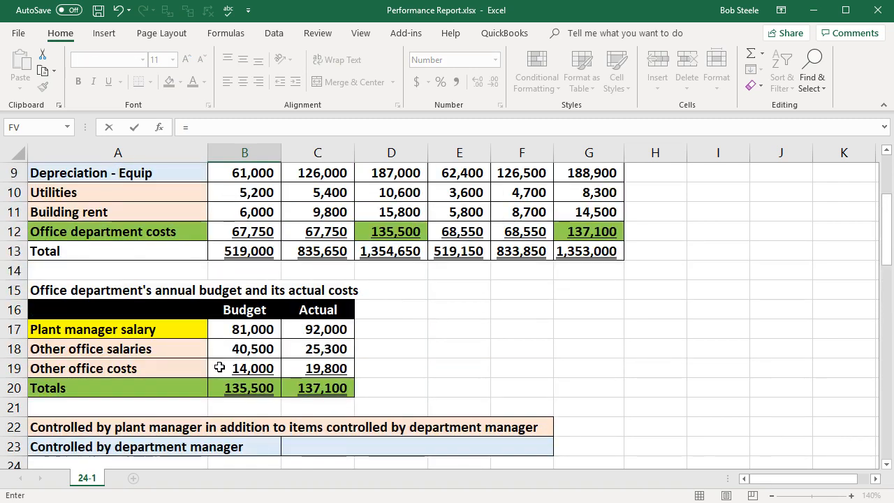
pyautogui.click(319, 213)
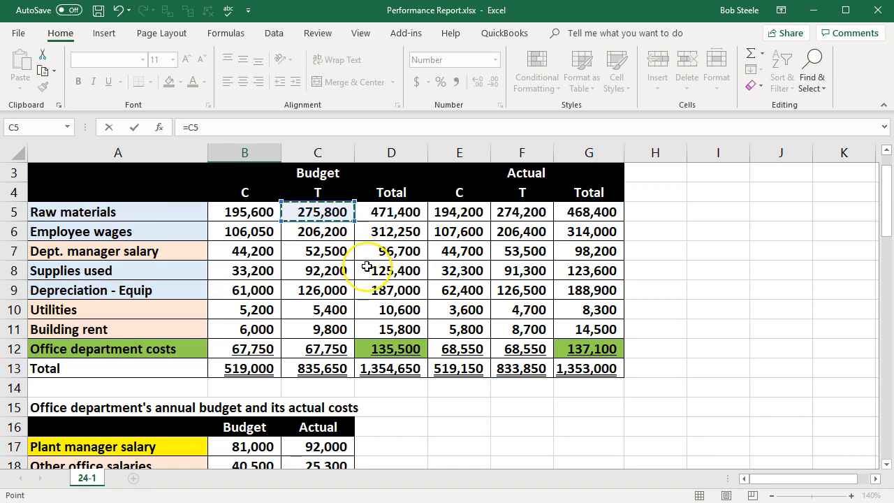
pyautogui.press('Tab')
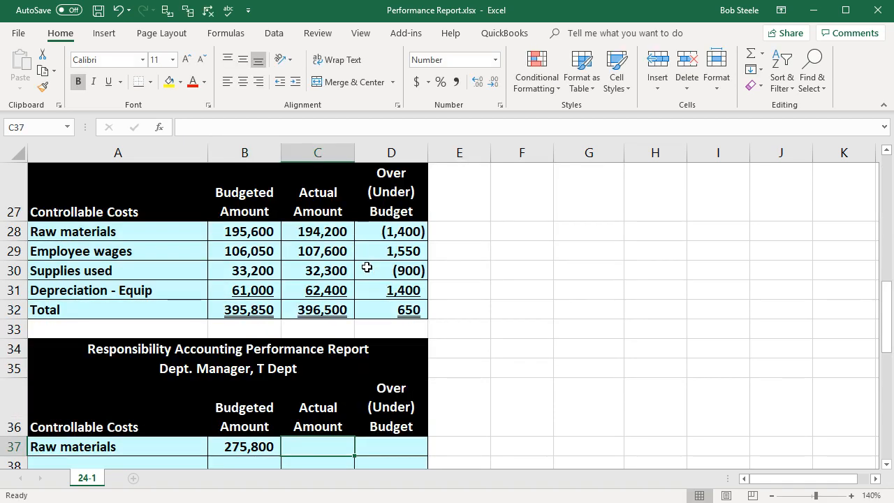
# - Link department T's actual raw materials amount in C37 to the T actual figure in F5
pyautogui.write('=')
pyautogui.scroll(9, 366, 267)
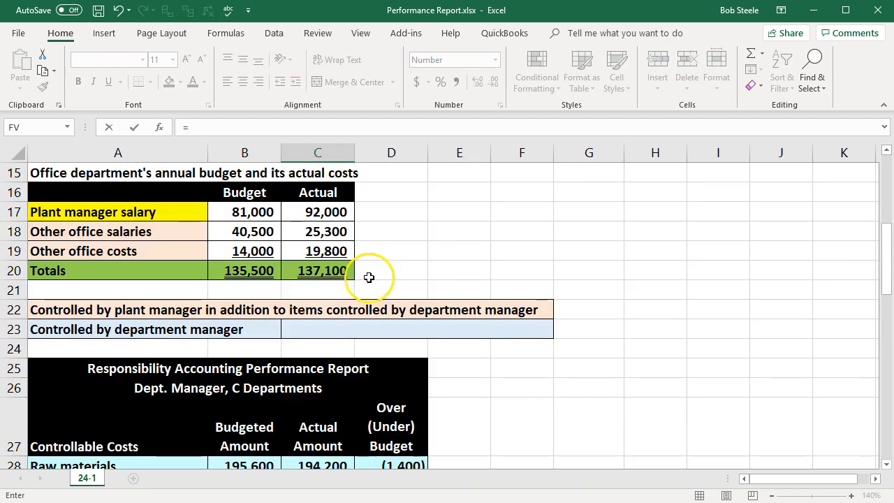
pyautogui.click(511, 252)
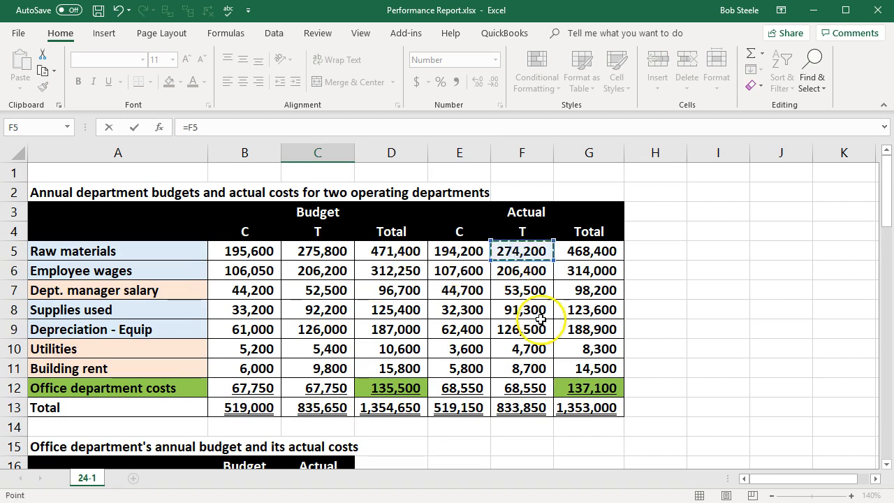
pyautogui.press('Tab')
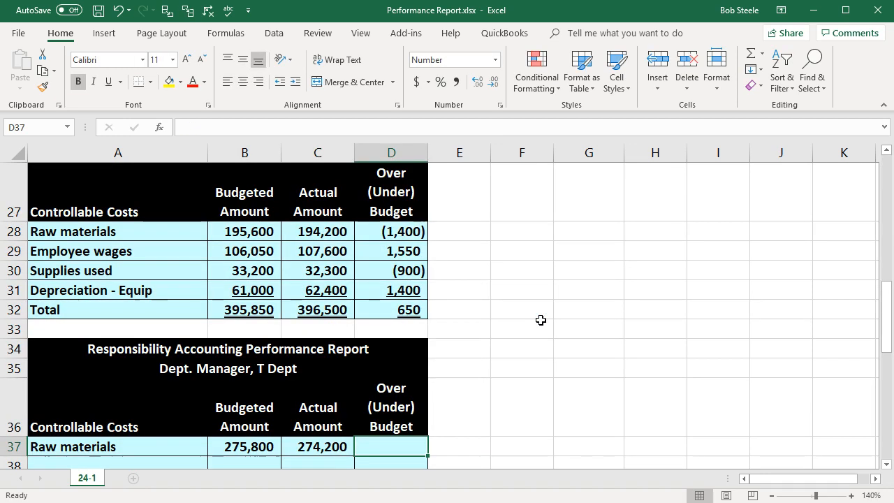
# - Calculate department T's raw materials over (under) budget amount in D37 with =C37-B37
pyautogui.scroll(-2, 539, 317)
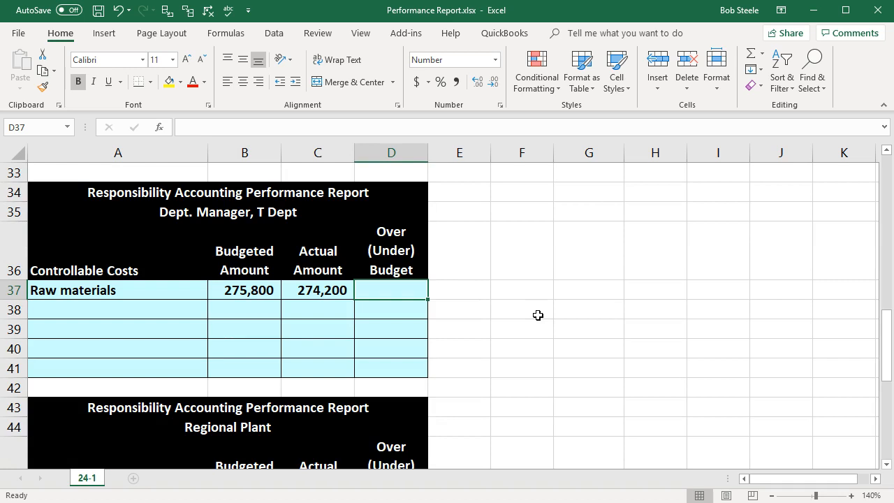
pyautogui.write('=')
pyautogui.moveTo(319, 297); pyautogui.dragTo(317, 287)
pyautogui.write('-')
pyautogui.click(237, 286)
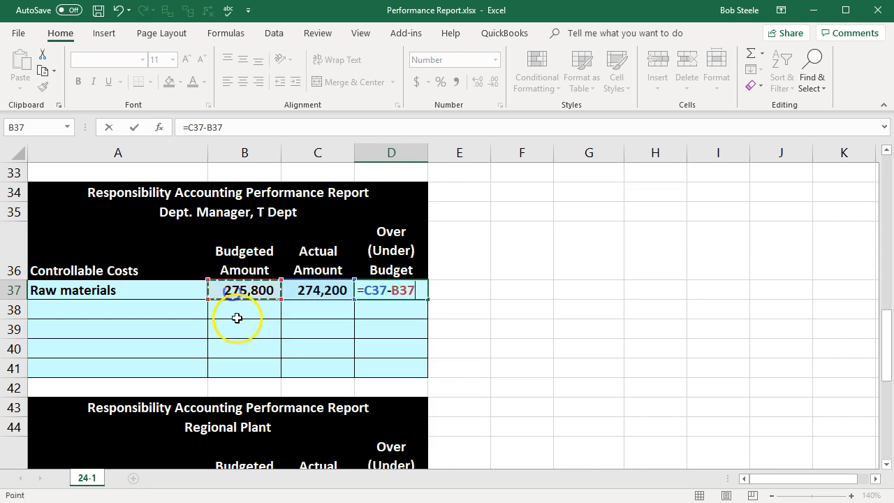
pyautogui.press('Return')
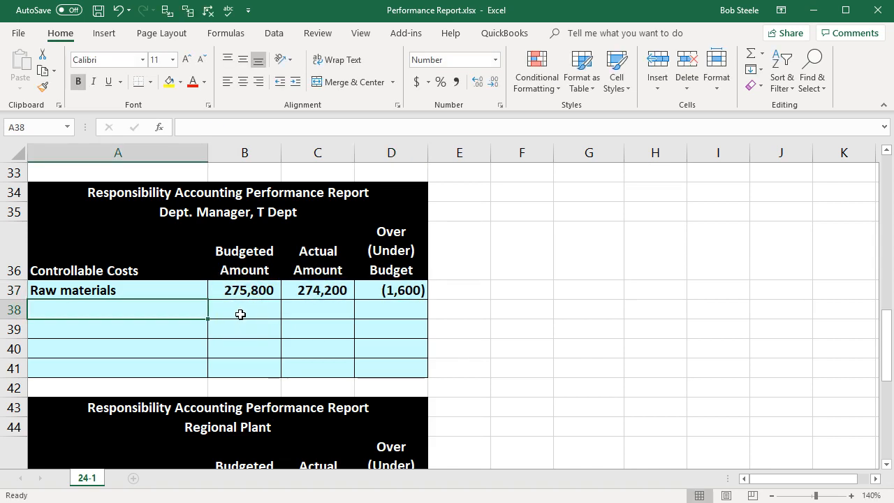
# - Link A38 in department T's report to the Employee wages label in A6
pyautogui.write('=')
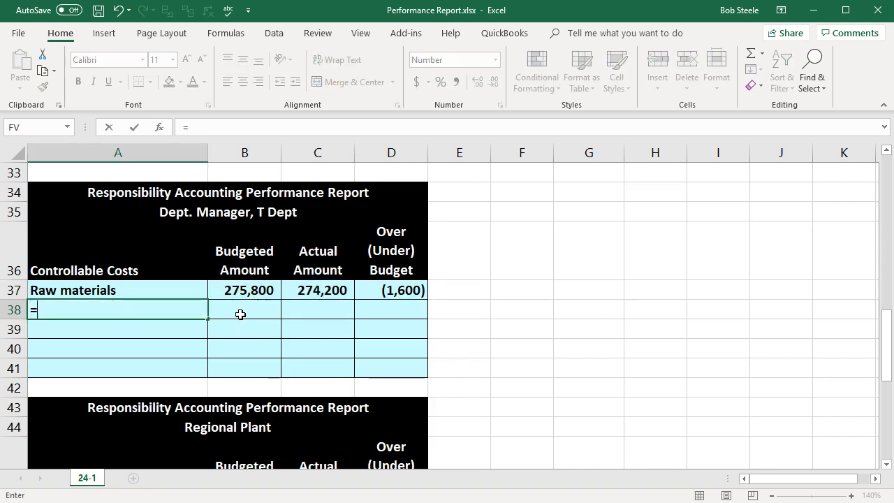
pyautogui.scroll(10, 240, 314)
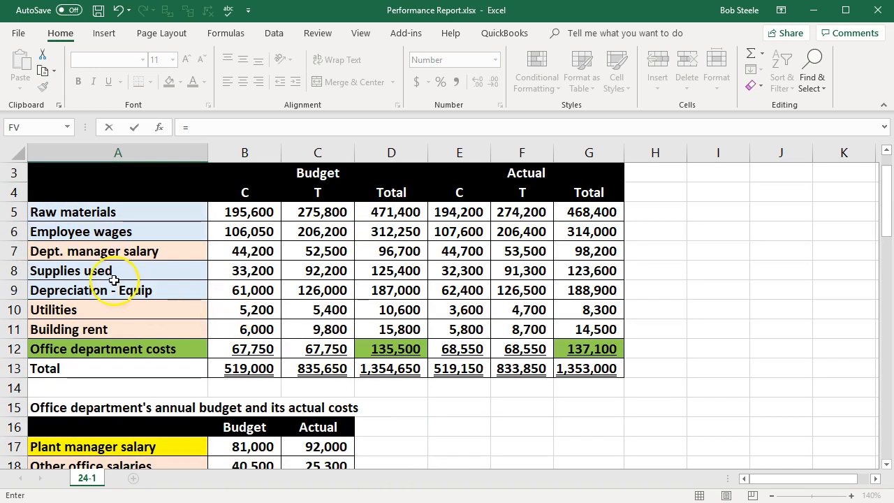
pyautogui.click(122, 231)
pyautogui.press('Tab')
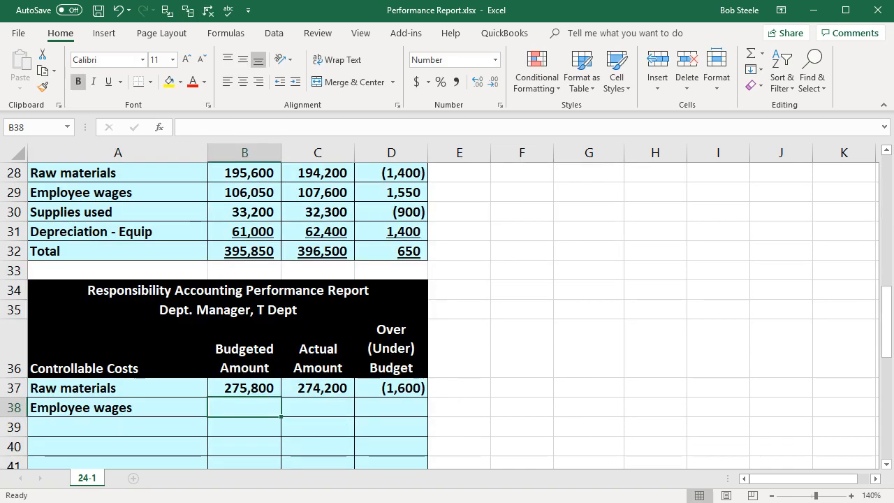
# - Link department T's budgeted employee wages in B38 to the T budget figure in C6
pyautogui.scroll(-2, 637, 394)
pyautogui.scroll(2, 637, 394)
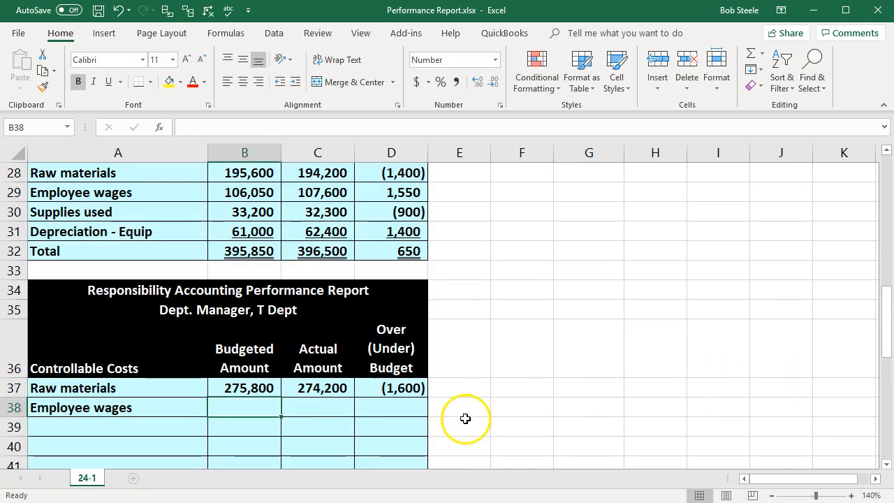
pyautogui.write('=')
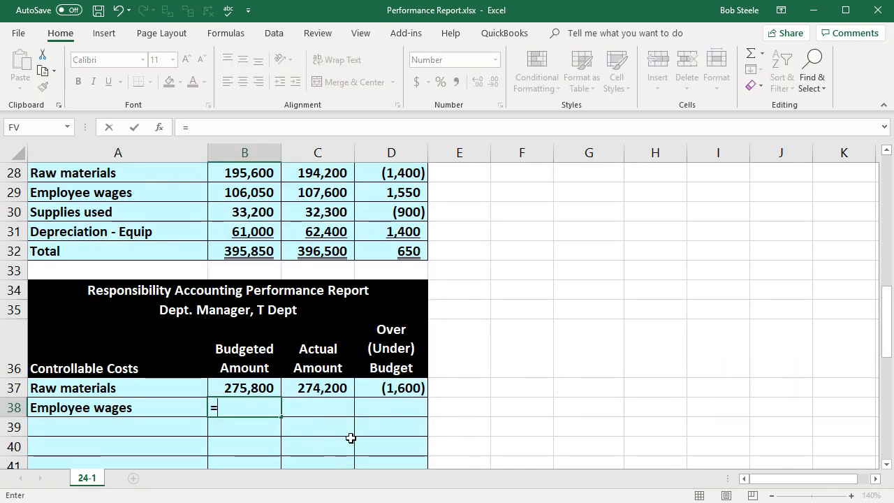
pyautogui.scroll(8, 351, 438)
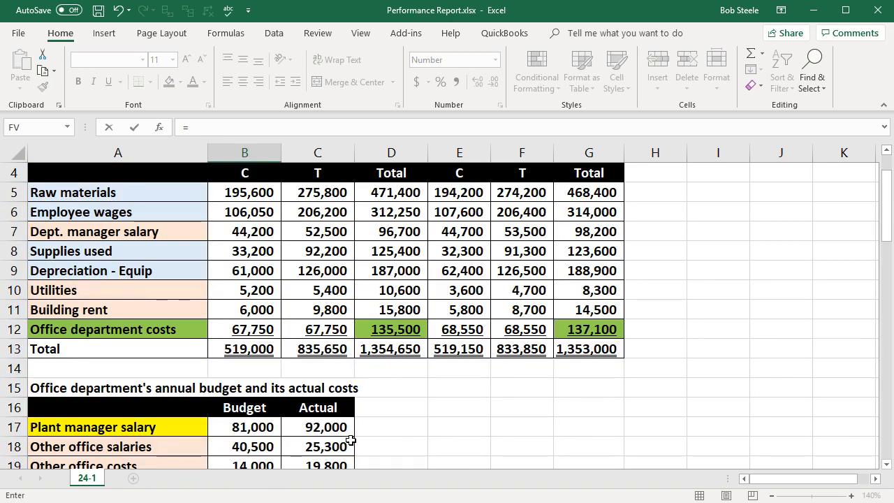
pyautogui.click(321, 212)
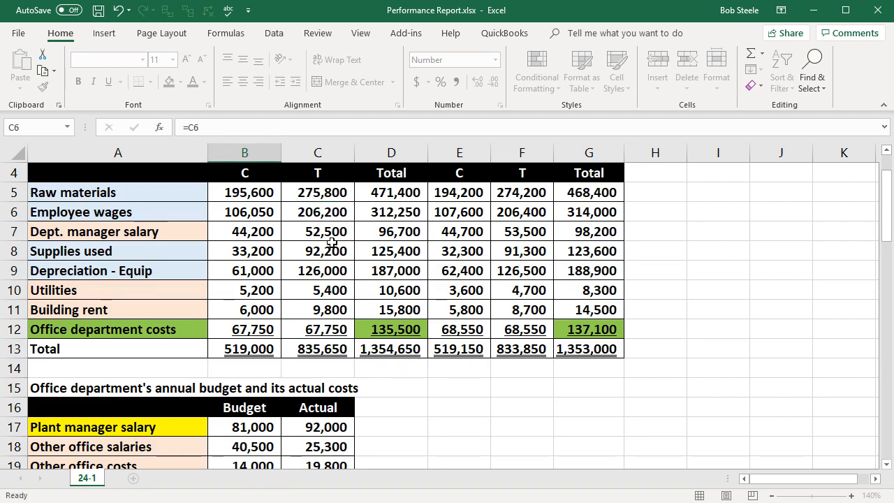
pyautogui.press('Tab')
# - Link department T's actual employee wages in C38 to the T actual figure in F6
pyautogui.write('=')
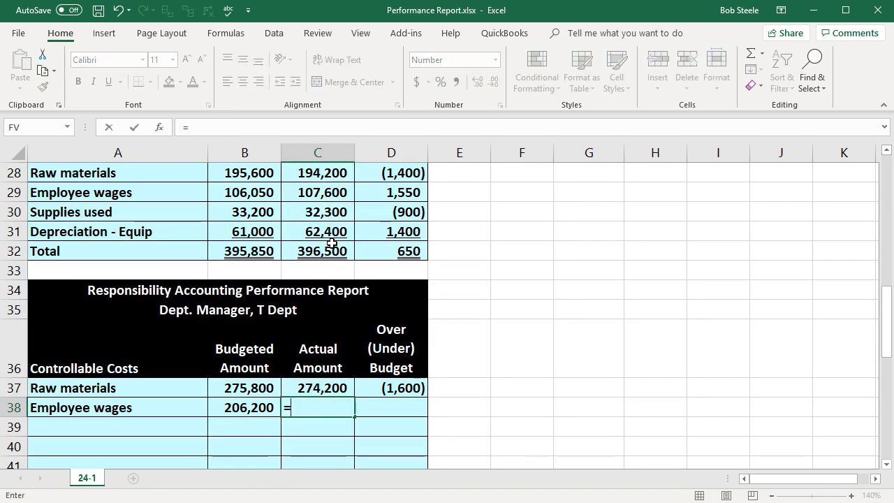
pyautogui.scroll(9, 412, 356)
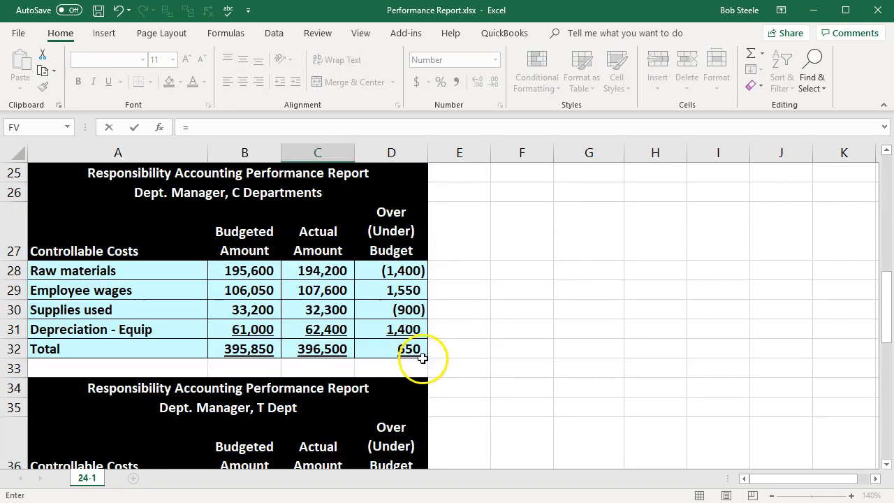
pyautogui.click(520, 272)
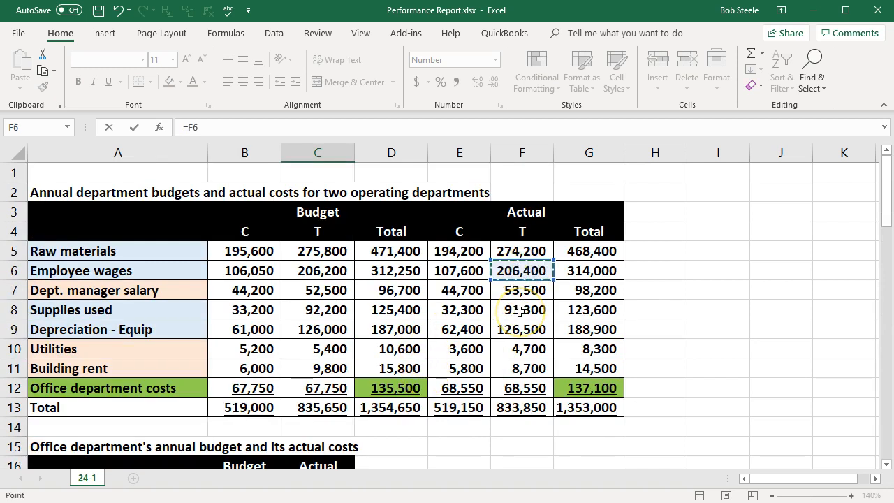
pyautogui.press('Tab')
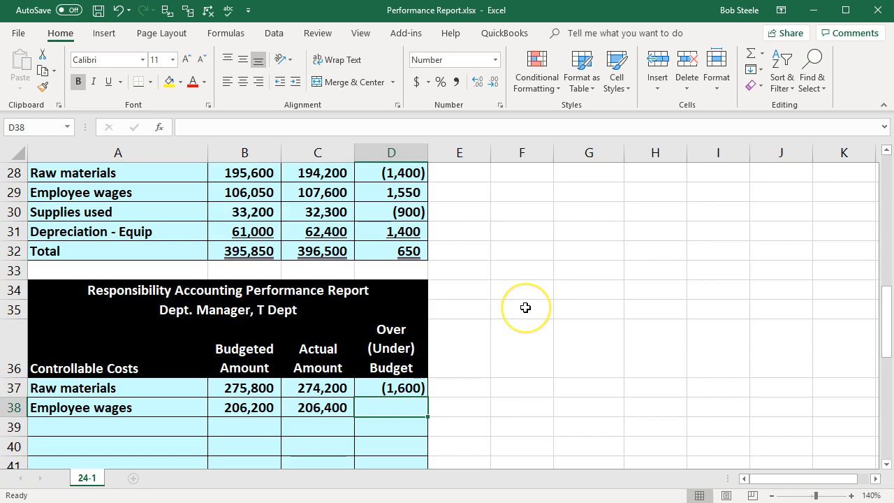
# - Calculate department T's employee wages over (under) budget amount in D38 with =C38-B38
pyautogui.write('=')
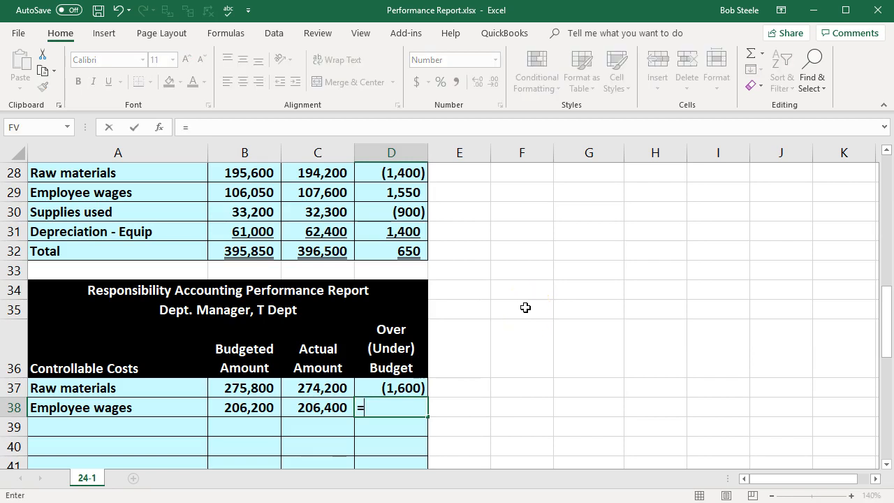
pyautogui.click(320, 410)
pyautogui.write('-')
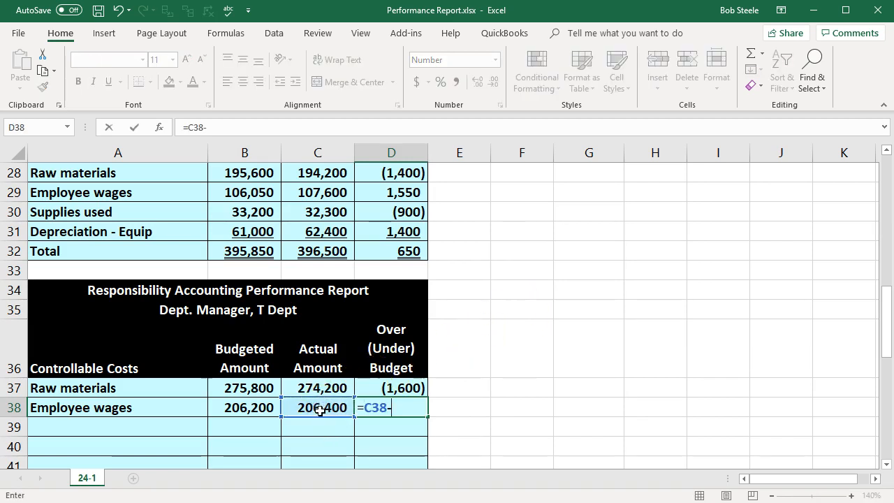
pyautogui.press('Return')
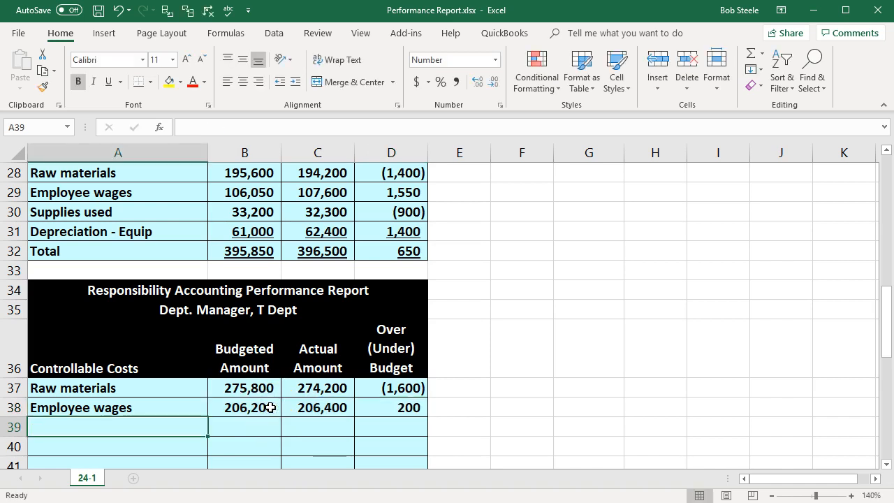
# - Link A39 in department T's report to the Supplies used label in A8
pyautogui.write('=')
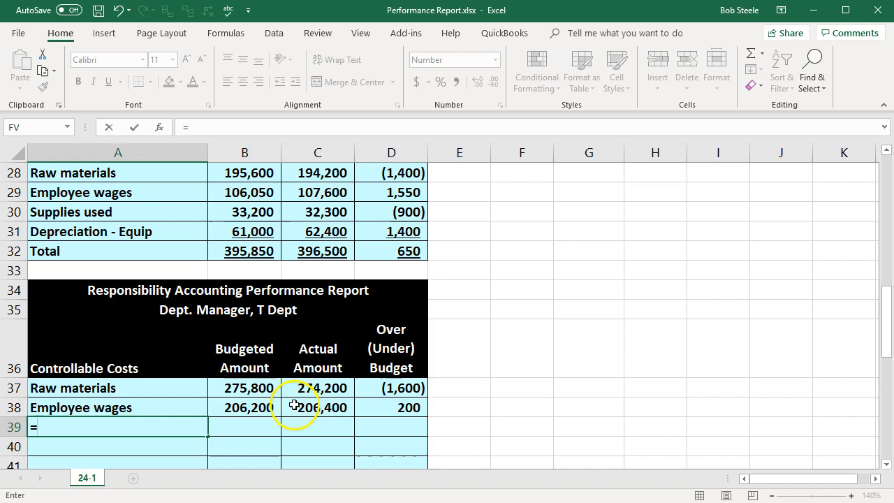
pyautogui.scroll(8, 276, 408)
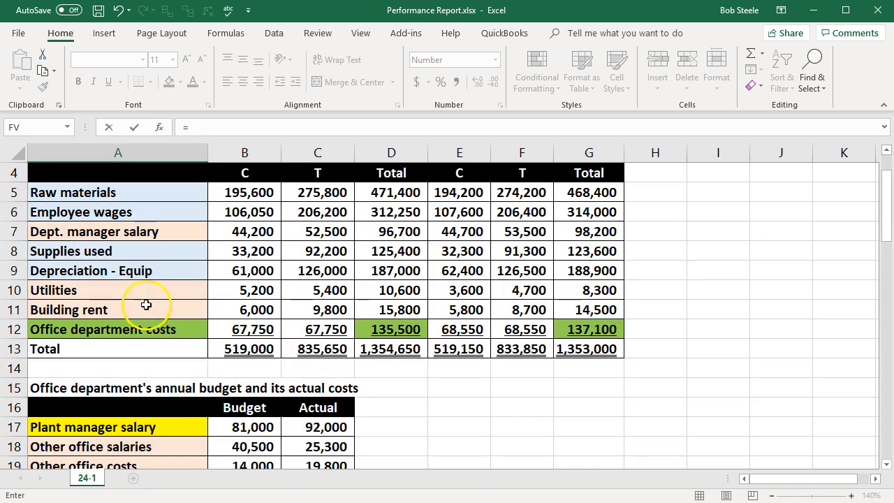
pyautogui.click(105, 255)
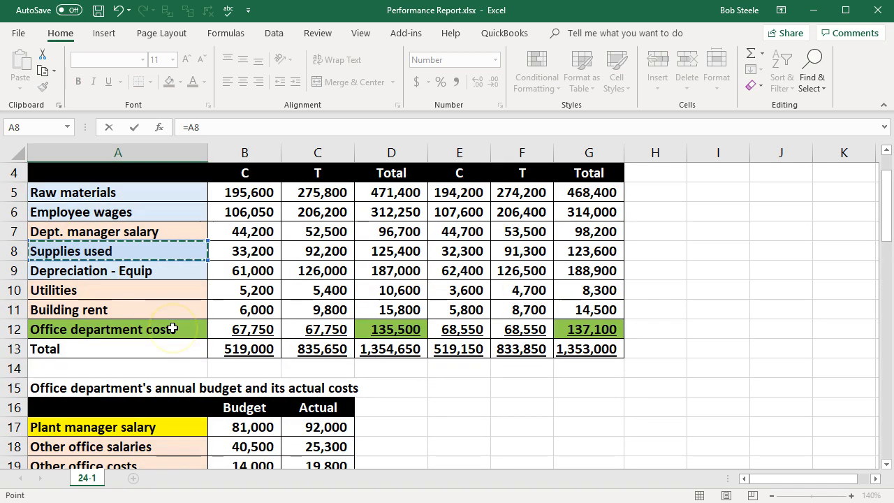
pyautogui.press('Tab')
# - Link department T's budgeted supplies used in B39 to the T budget figure in C8
pyautogui.scroll(-1, 172, 328)
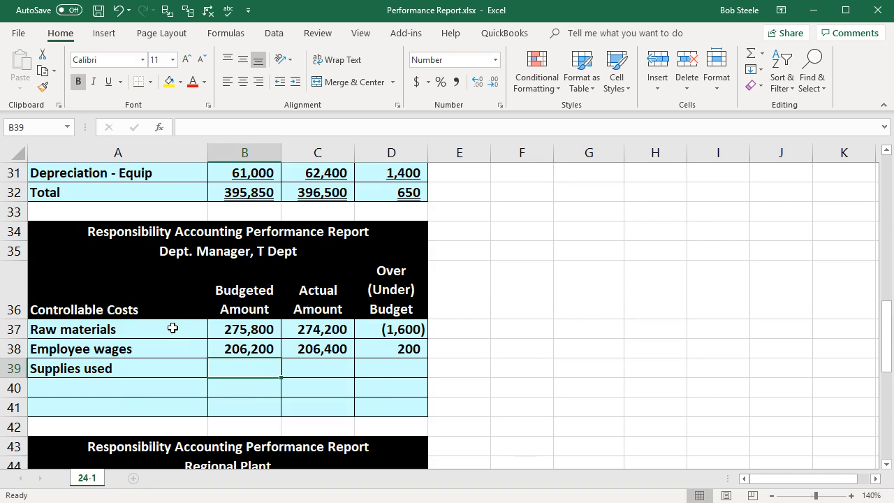
pyautogui.write('=')
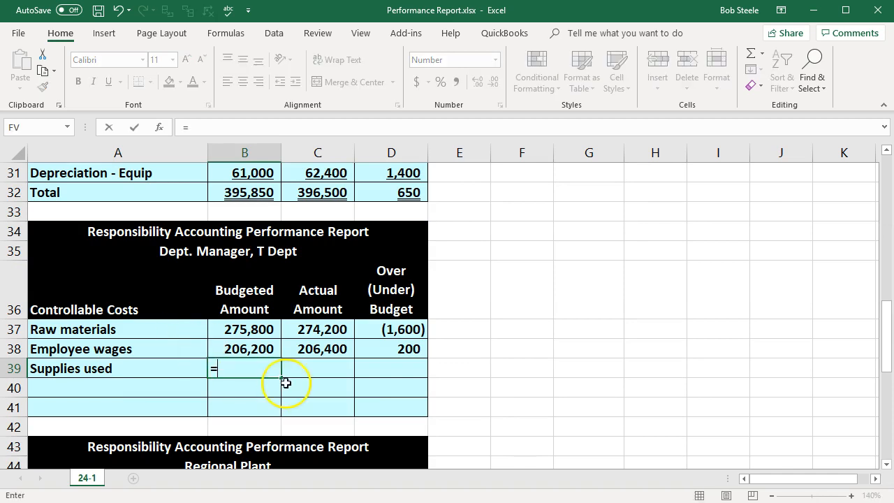
pyautogui.scroll(9, 285, 381)
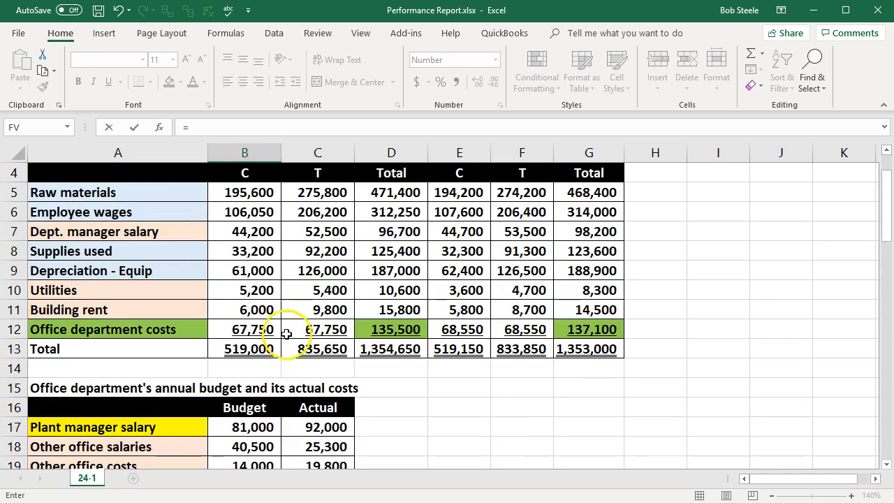
pyautogui.click(328, 252)
pyautogui.press('Tab')
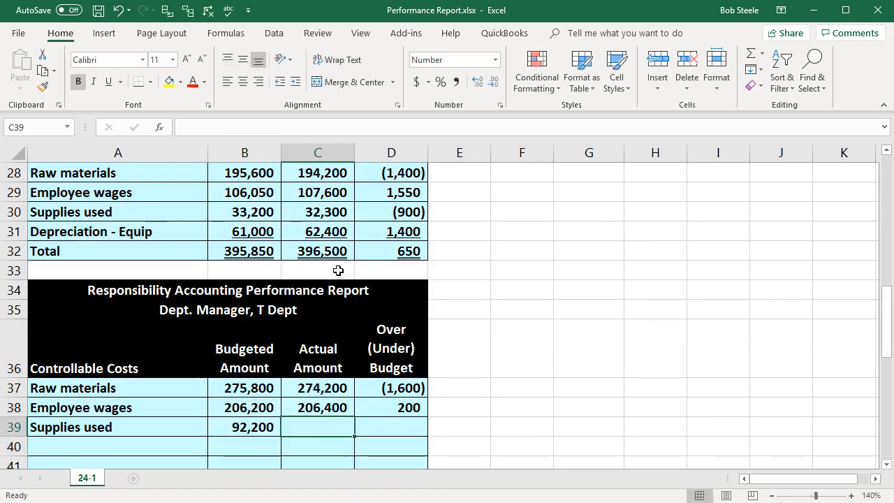
# - Link department T's actual supplies used in C39 to the T actual figure in F8
pyautogui.write('=')
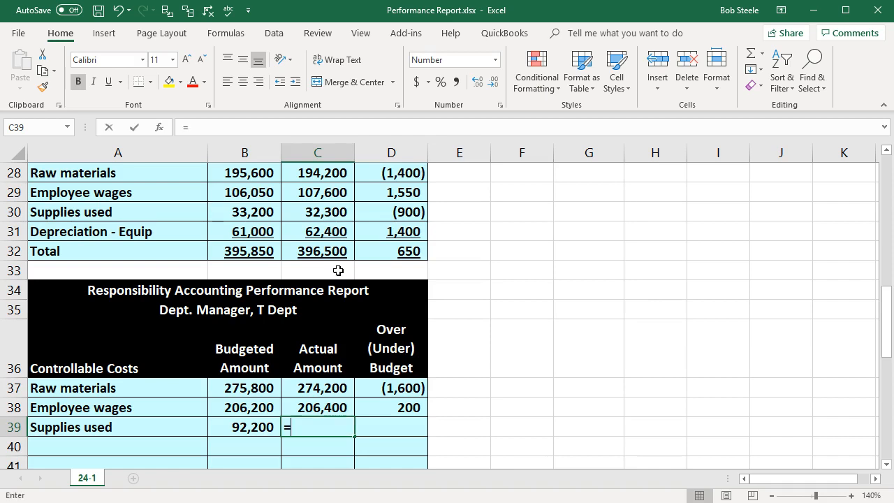
pyautogui.scroll(4, 338, 271)
pyautogui.scroll(4, 338, 271)
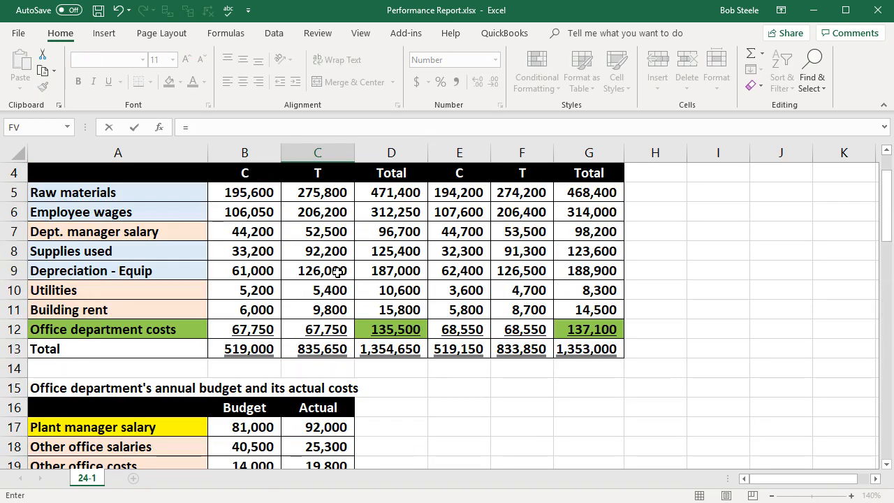
pyautogui.click(504, 250)
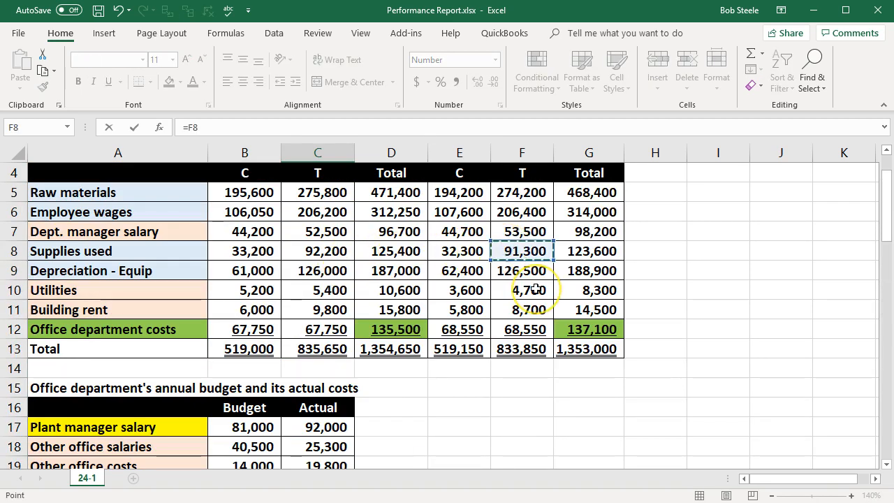
pyautogui.press('Tab')
# - Calculate department T's supplies used over (under) budget amount in D39 with =C39-B39
pyautogui.scroll(-1, 536, 289)
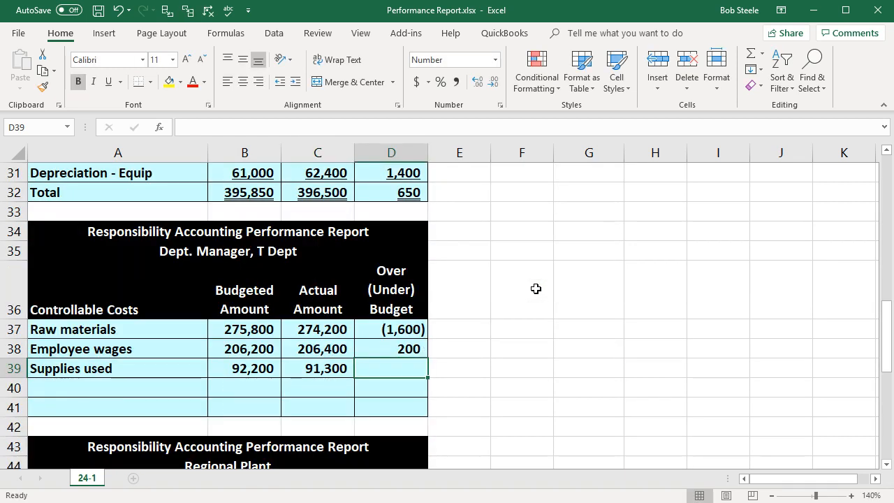
pyautogui.write('=')
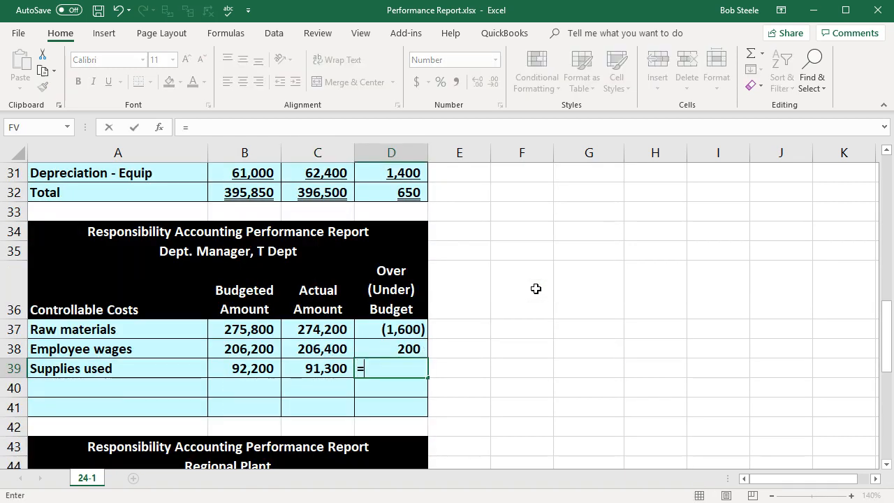
pyautogui.click(319, 368)
pyautogui.write('-')
pyautogui.click(259, 370)
pyautogui.press('Return')
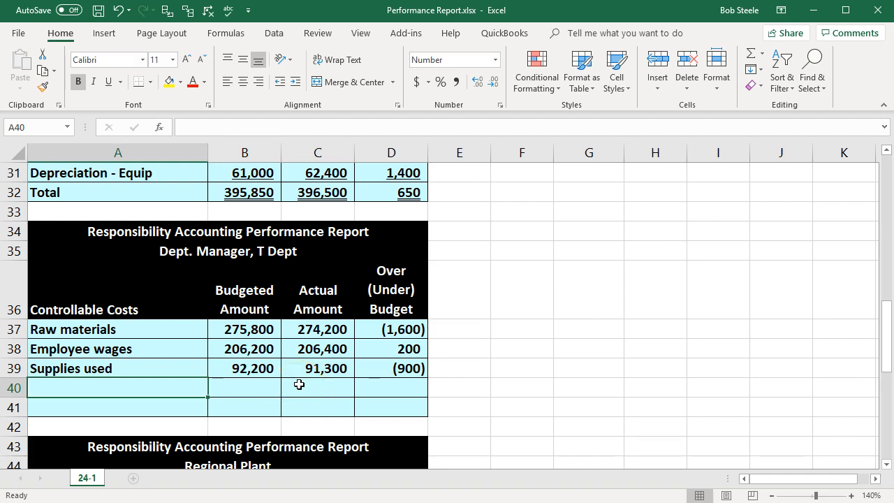
# - Link A40 in department T's report to the Depreciation - Equip label in A9
pyautogui.write('=')
pyautogui.scroll(7, 299, 384)
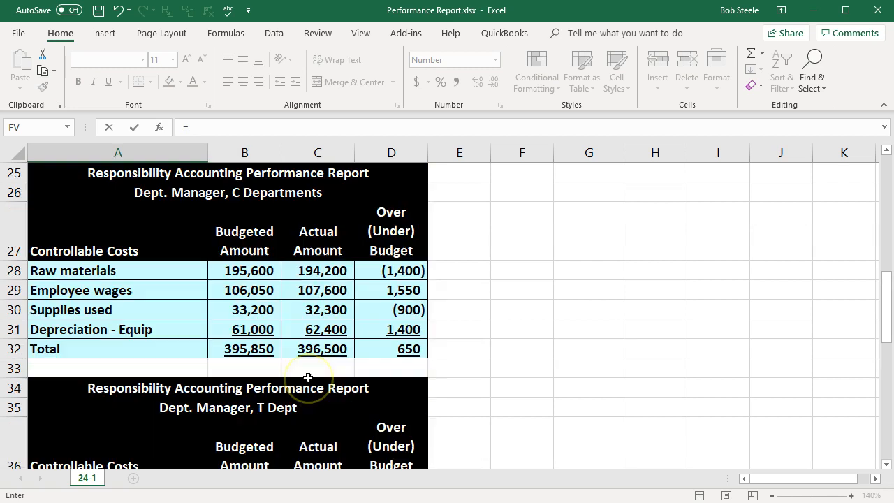
pyautogui.scroll(2, 308, 377)
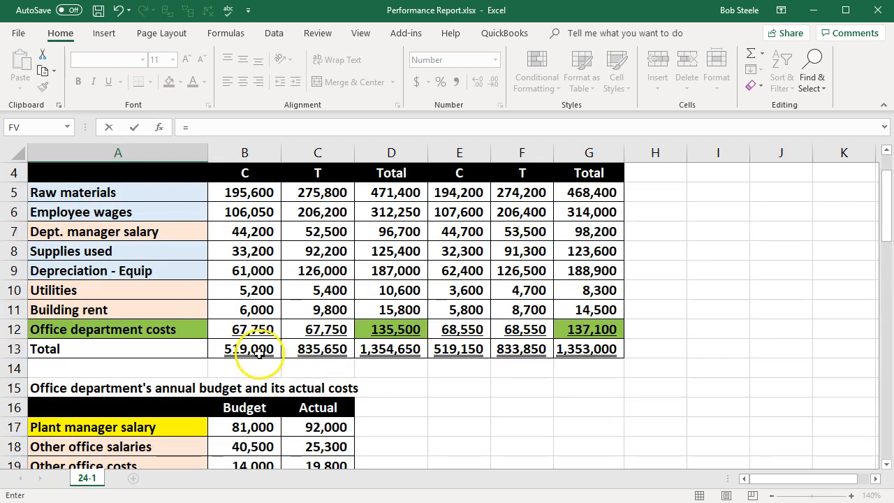
pyautogui.click(124, 271)
pyautogui.press('Tab')
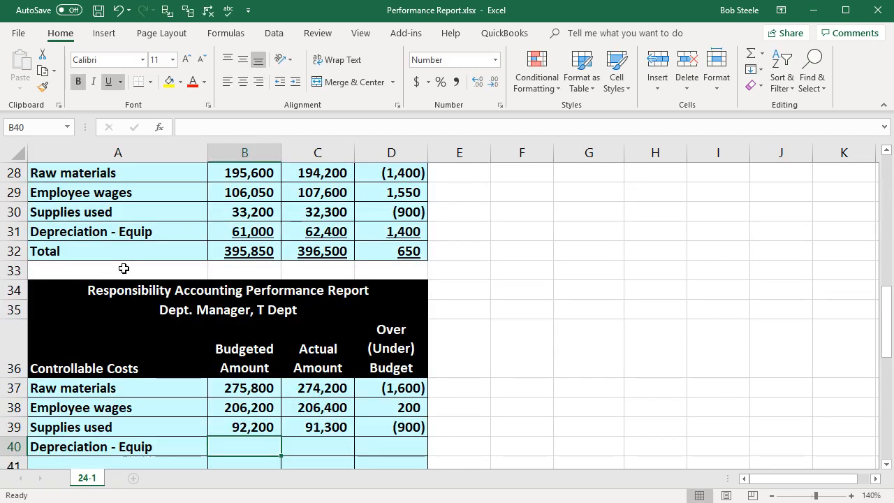
# - Link department T's budgeted equipment depreciation in B40 to the T budget figure in C9
pyautogui.write('=')
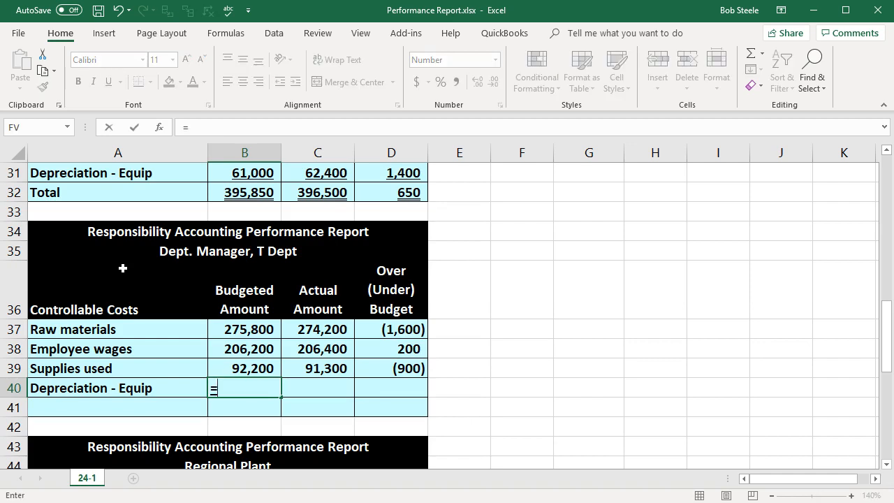
pyautogui.scroll(3, 271, 364)
pyautogui.scroll(7, 271, 364)
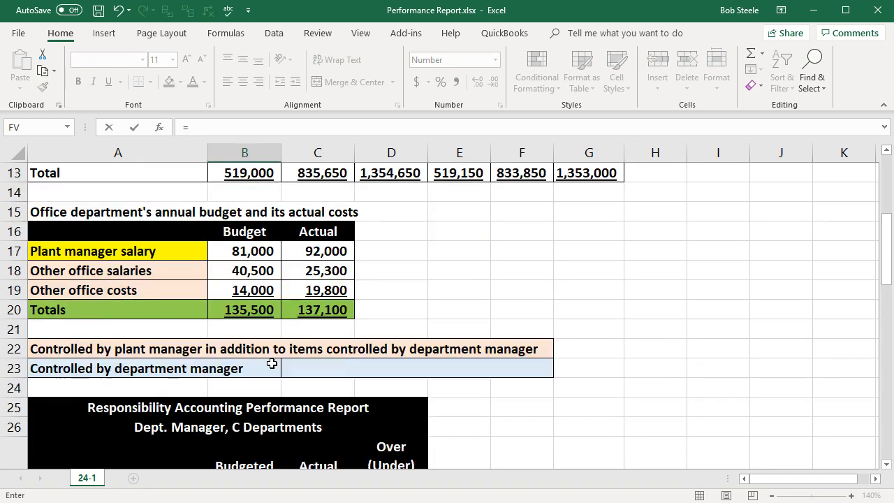
pyautogui.click(313, 330)
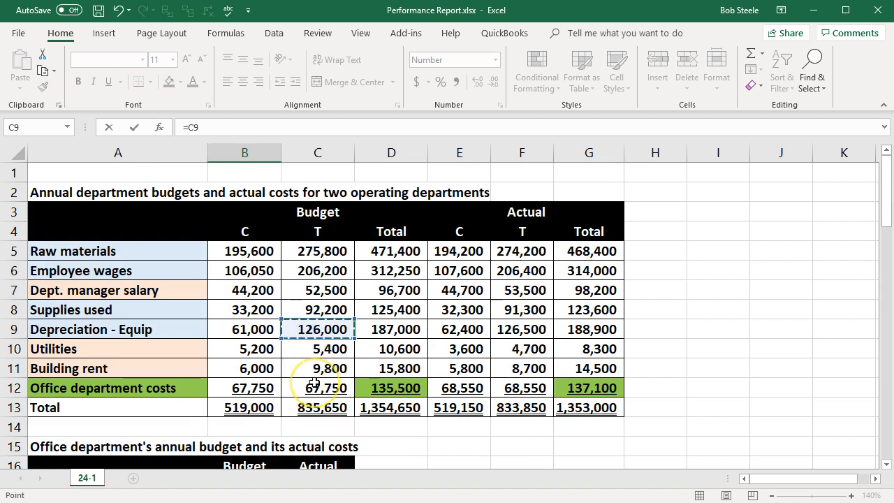
pyautogui.press('Escape')
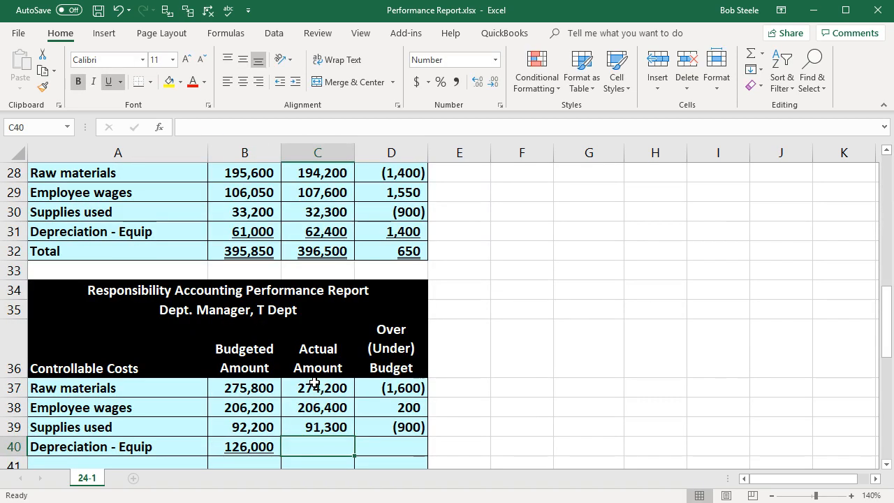
# - Link department T's actual equipment depreciation in C40 to the T actual figure in F9
pyautogui.write('=')
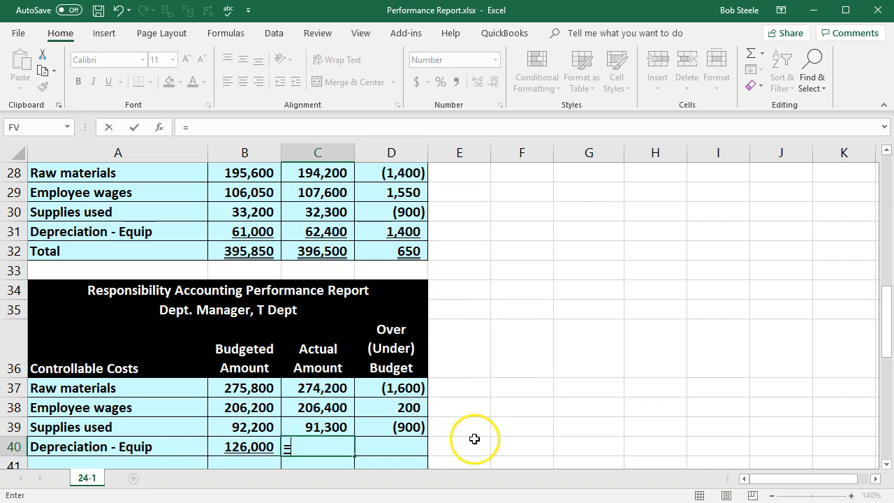
pyautogui.scroll(8, 473, 438)
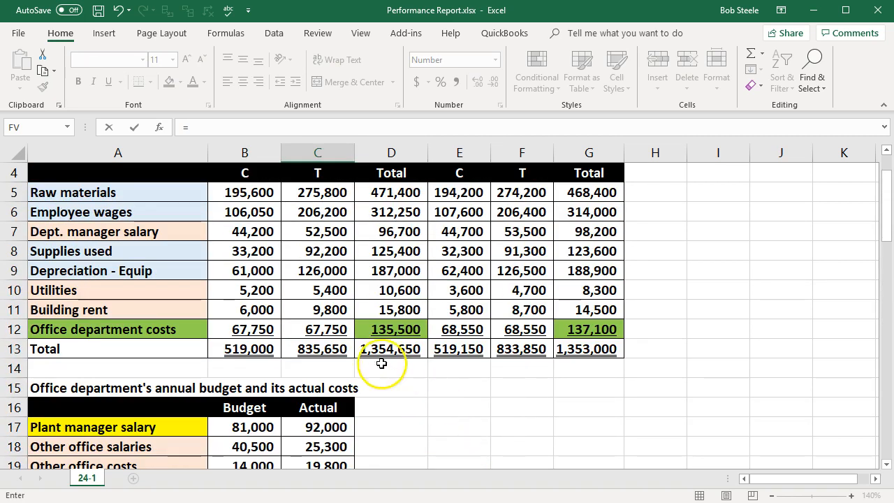
pyautogui.click(527, 272)
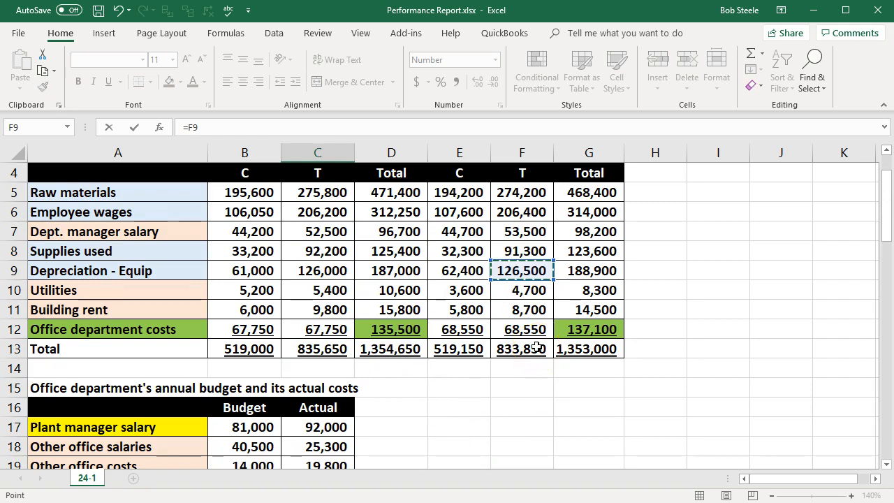
pyautogui.press('Escape')
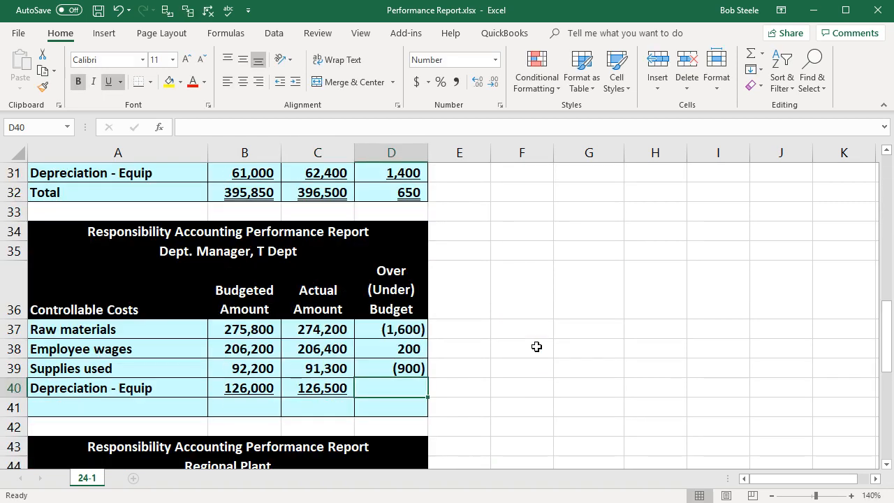
# - Calculate department T's equipment depreciation over (under) budget amount in D40 with =C40-B40
pyautogui.write('=')
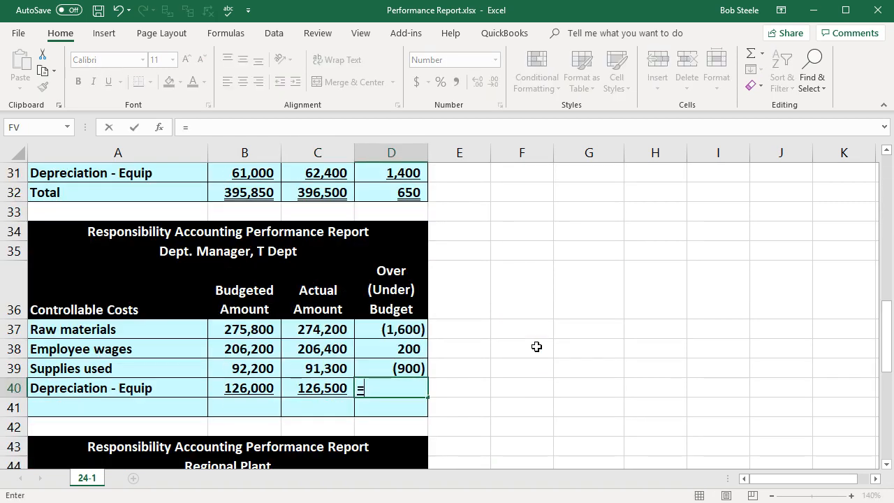
pyautogui.click(326, 388)
pyautogui.write('-')
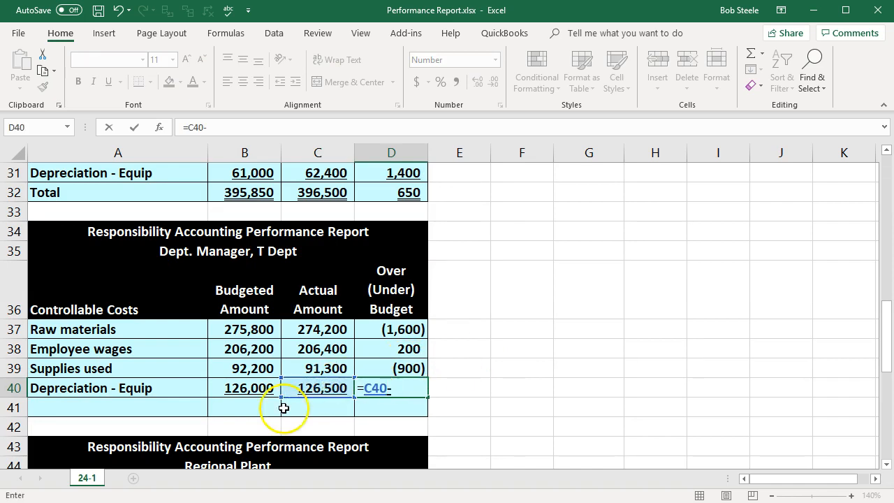
pyautogui.click(250, 395)
pyautogui.press('Return')
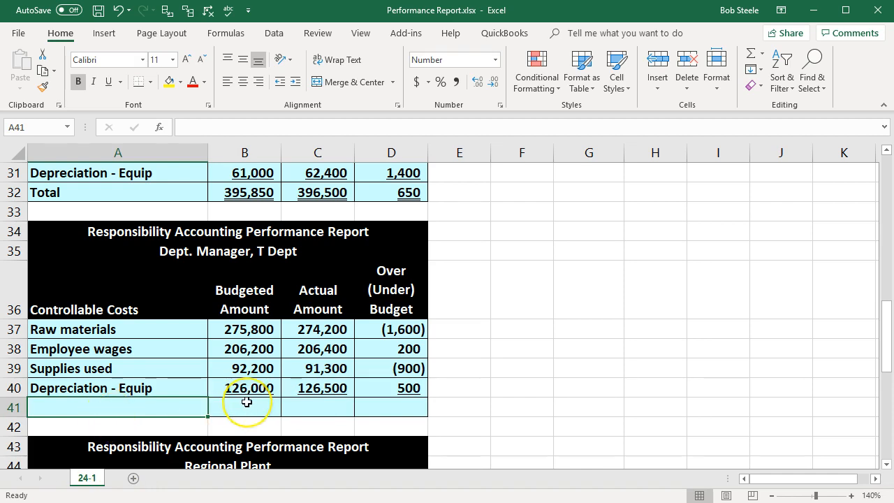
# - Label A41 as Total and sum department T's budgeted amounts B37:B40 in B41
pyautogui.write('Total')
pyautogui.click(247, 402)
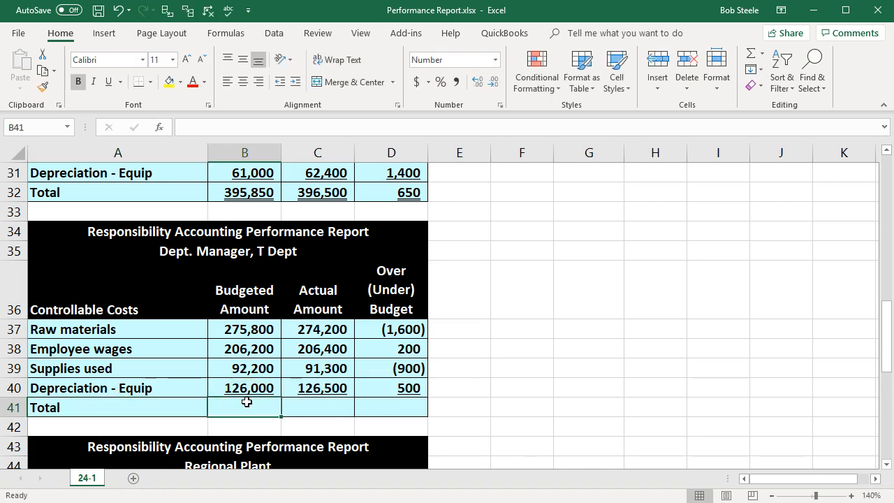
pyautogui.write('=sum(')
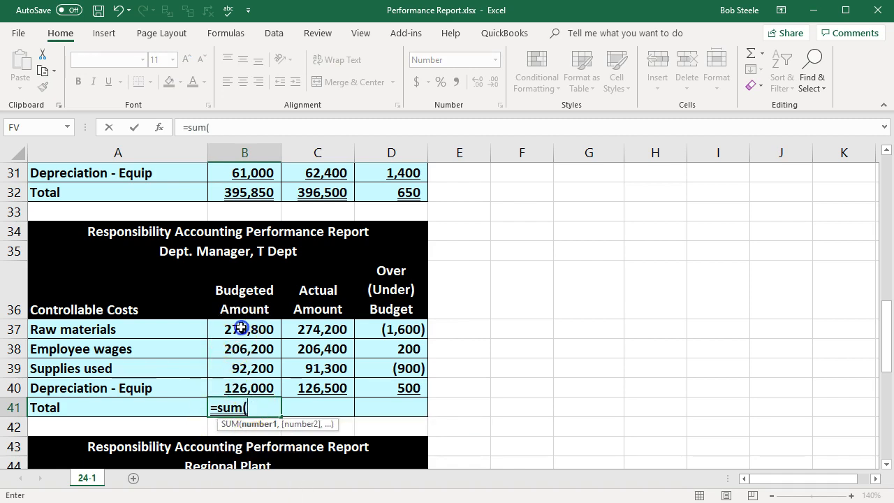
pyautogui.moveTo(242, 325); pyautogui.dragTo(241, 383)
pyautogui.press('Tab')
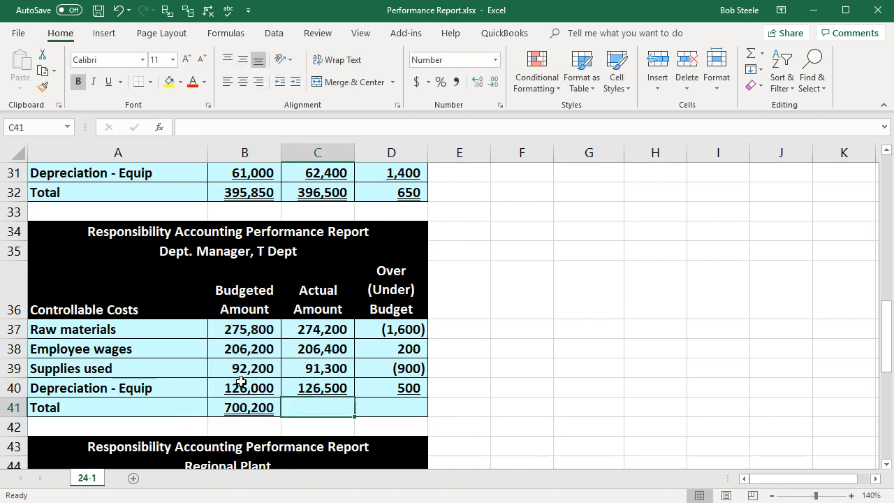
# - Sum department T's actual amounts in C41 with a SUM of C37:C40
pyautogui.write('=sumn')
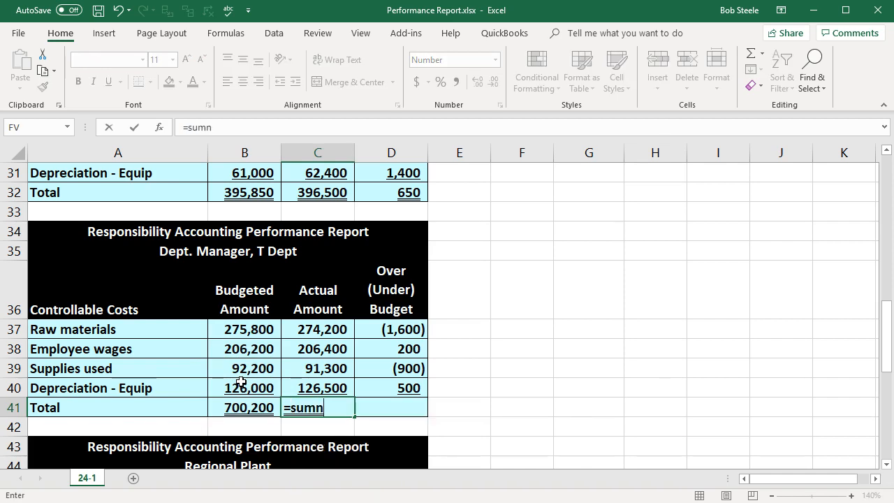
pyautogui.press('BackSpace')
pyautogui.write('(')
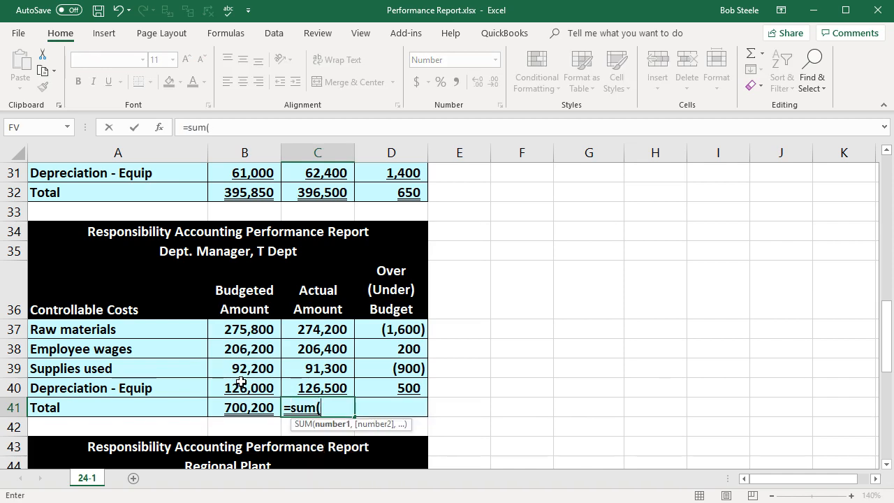
pyautogui.moveTo(324, 330); pyautogui.dragTo(315, 388)
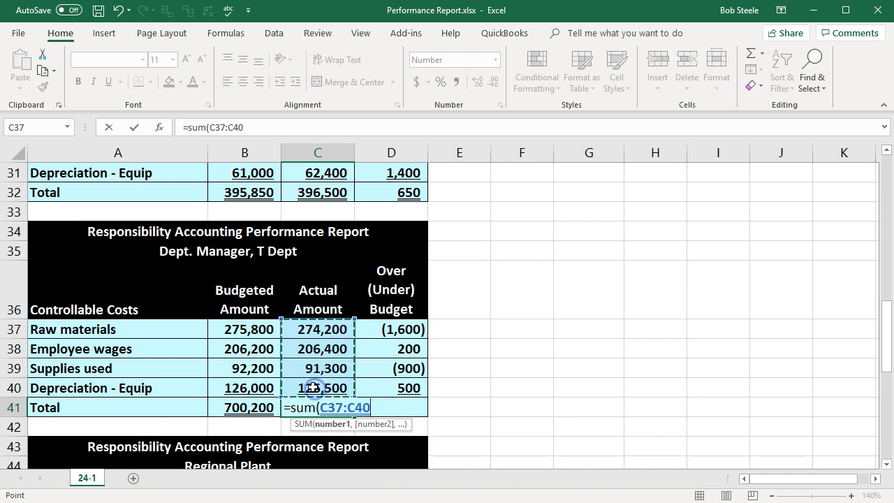
pyautogui.press('Tab')
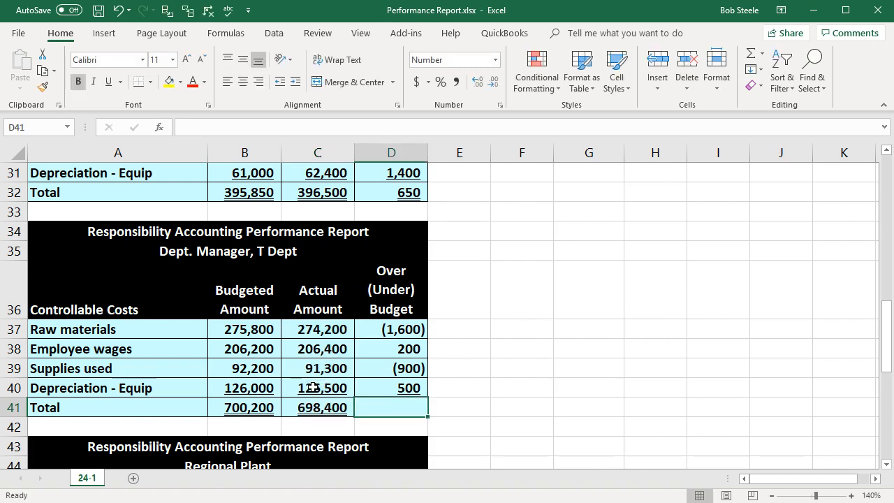
# - Sum department T's over (under) budget amounts D37:D40 in D41
pyautogui.write('=Sum(')
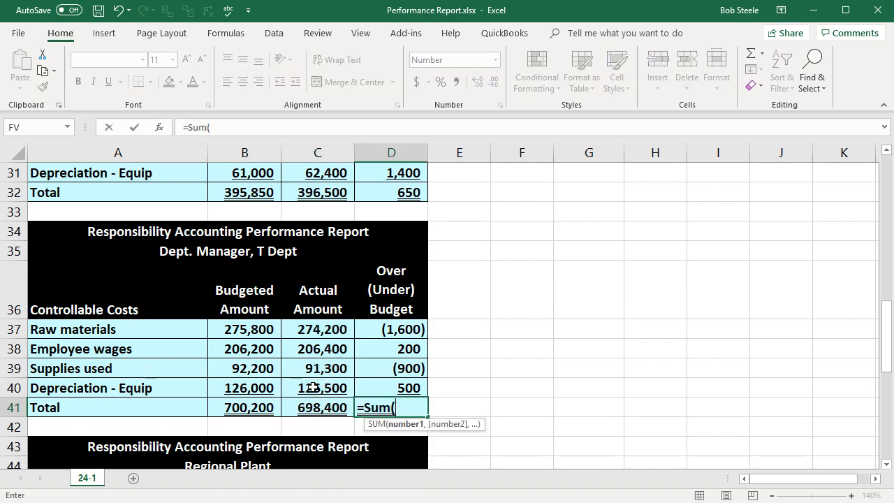
pyautogui.moveTo(397, 328); pyautogui.dragTo(386, 380)
pyautogui.press('Return')
# - Cross-check department T's total variance with a temporary +C41-B41 formula in E41 and clear that cell
pyautogui.click(456, 405)
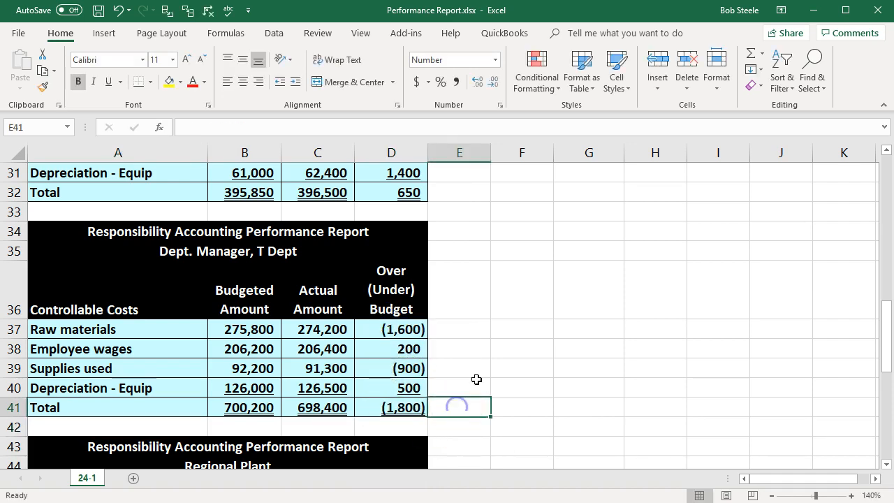
pyautogui.write('+')
pyautogui.press('Left')
pyautogui.press('Left')
pyautogui.press('Left')
pyautogui.press('Right')
pyautogui.write('-')
pyautogui.press('Left')
pyautogui.press('Left')
pyautogui.press('Left')
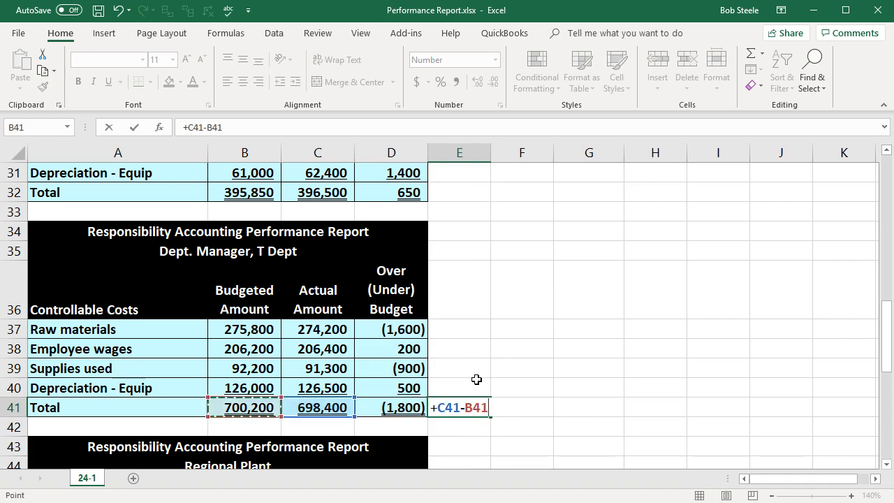
pyautogui.press('Return')
pyautogui.click(465, 405)
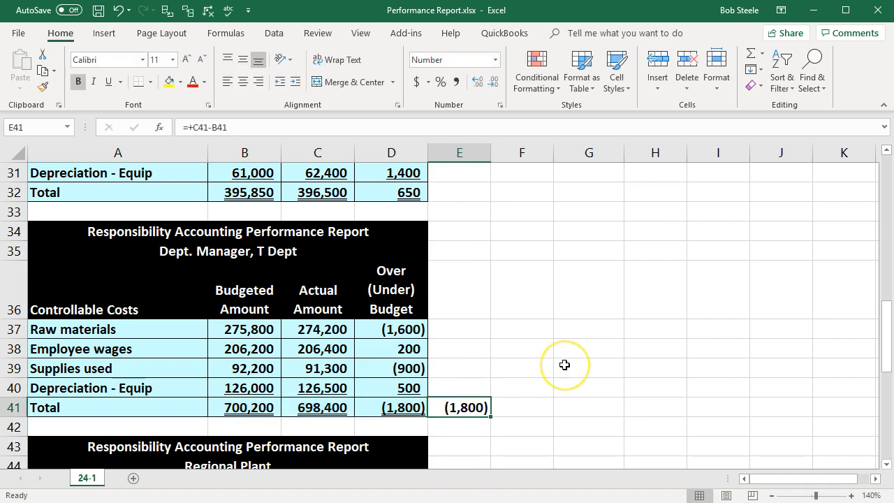
pyautogui.press('Delete')
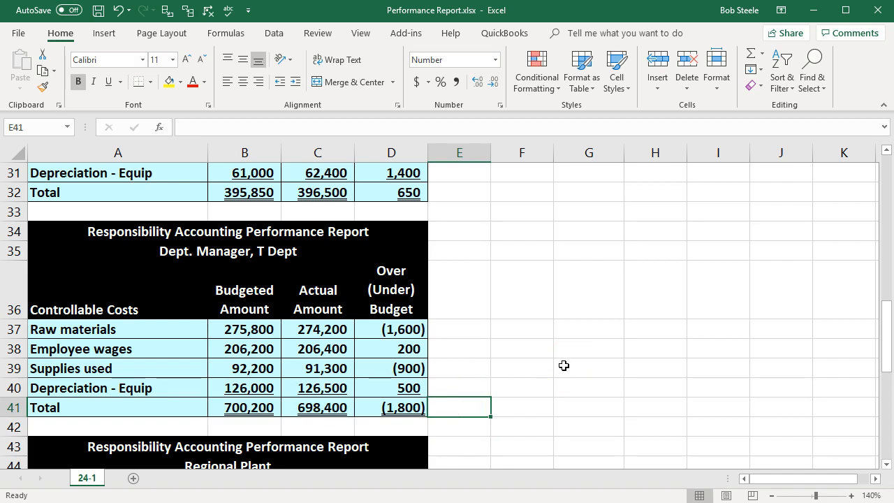
# - Examine the department and office cost tables for the items controlled by the plant manager
pyautogui.scroll(-2, 550, 368)
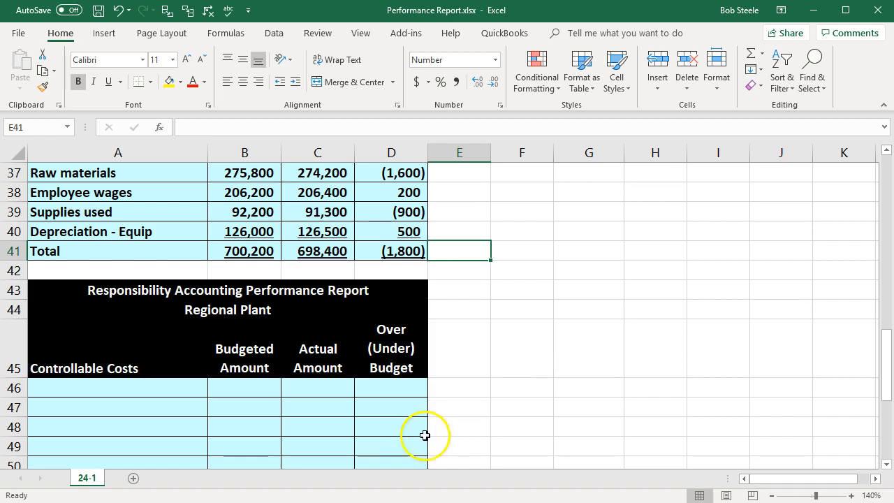
pyautogui.scroll(2, 235, 381)
pyautogui.scroll(10, 235, 380)
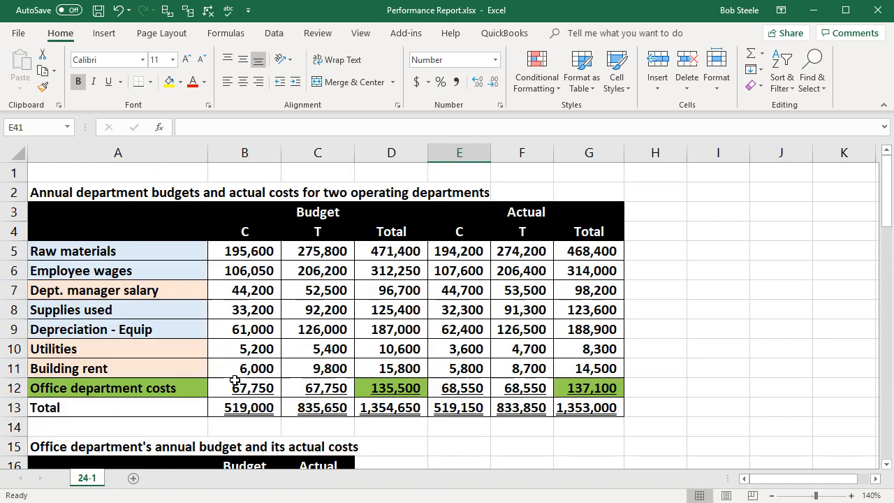
pyautogui.click(170, 294)
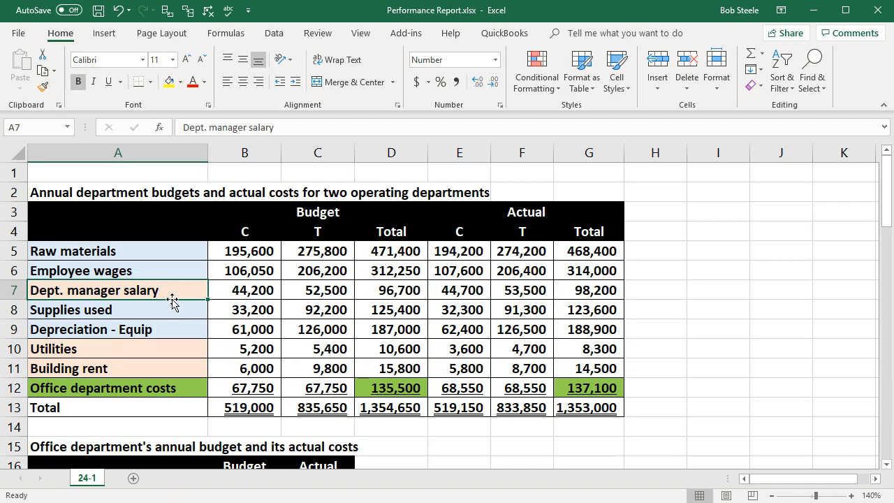
pyautogui.scroll(-2, 172, 302)
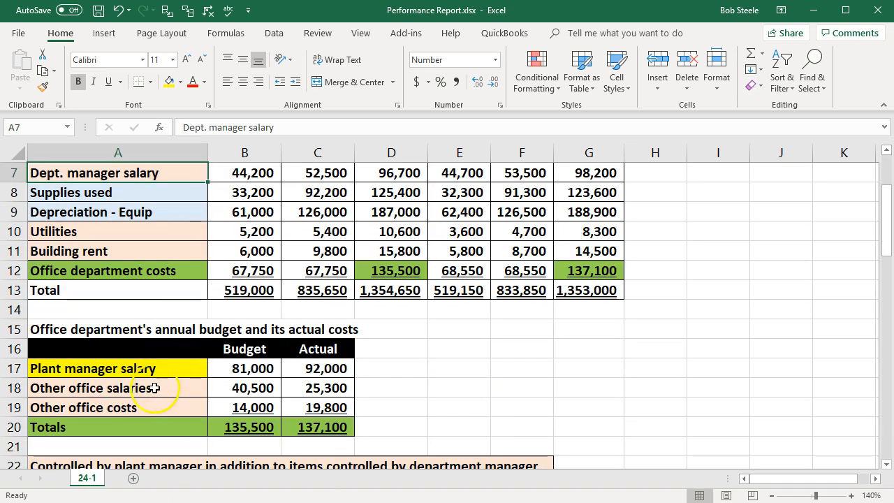
pyautogui.scroll(1, 151, 384)
pyautogui.scroll(1, 136, 335)
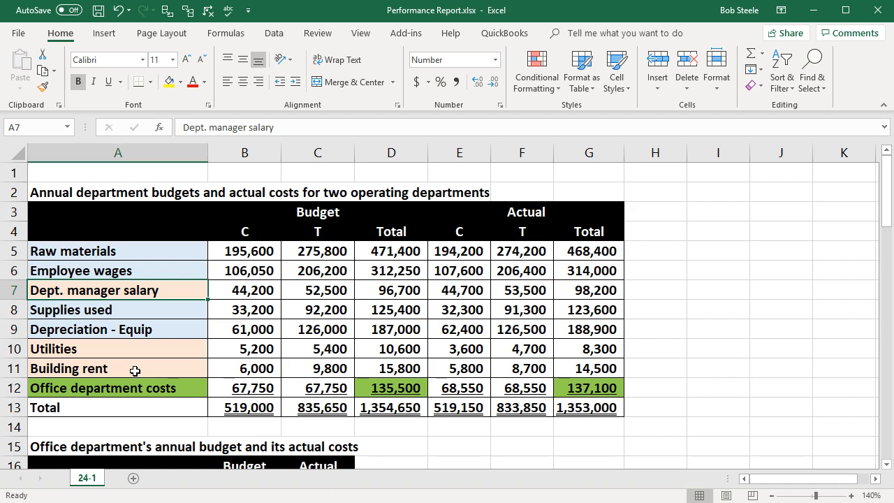
pyautogui.scroll(-2, 134, 371)
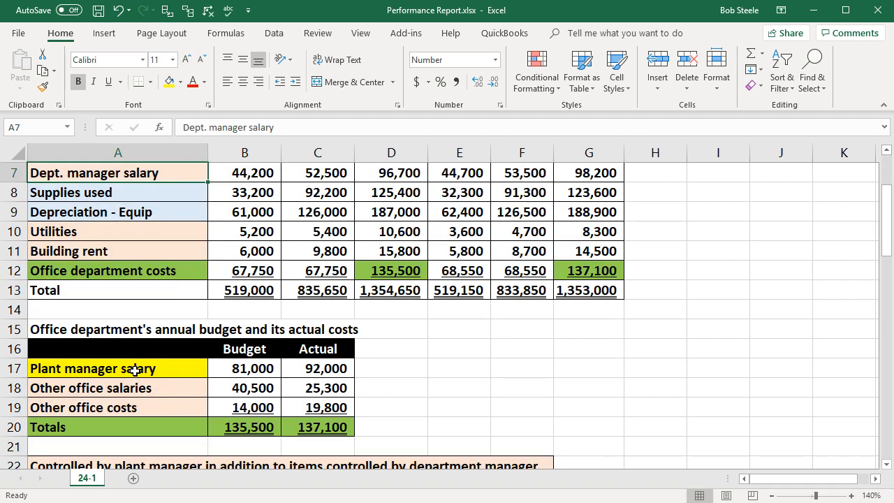
pyautogui.scroll(1, 135, 371)
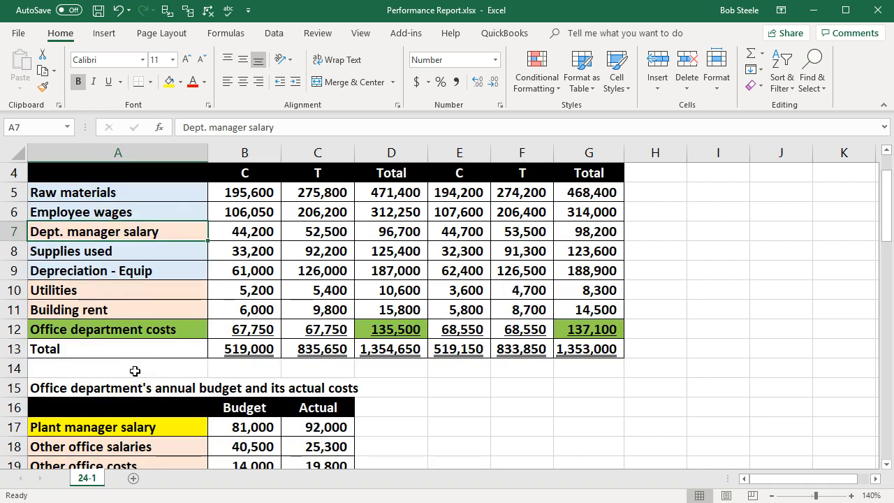
pyautogui.scroll(-1, 119, 212)
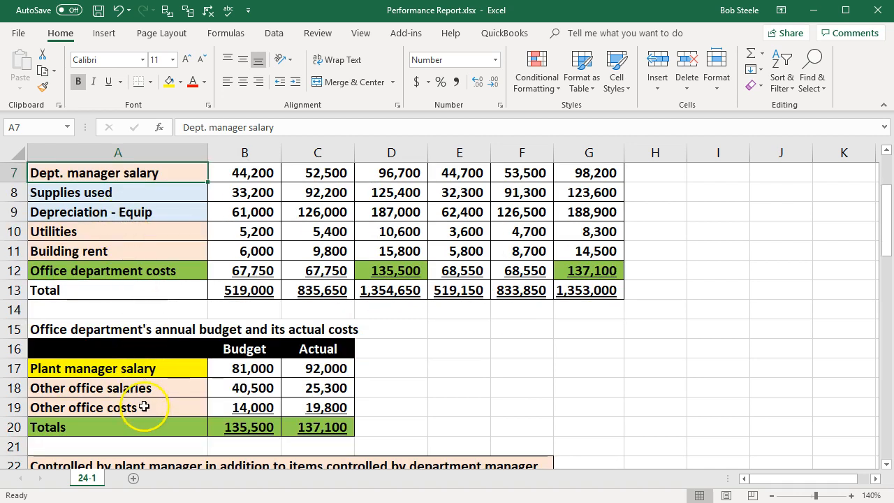
pyautogui.scroll(2, 144, 407)
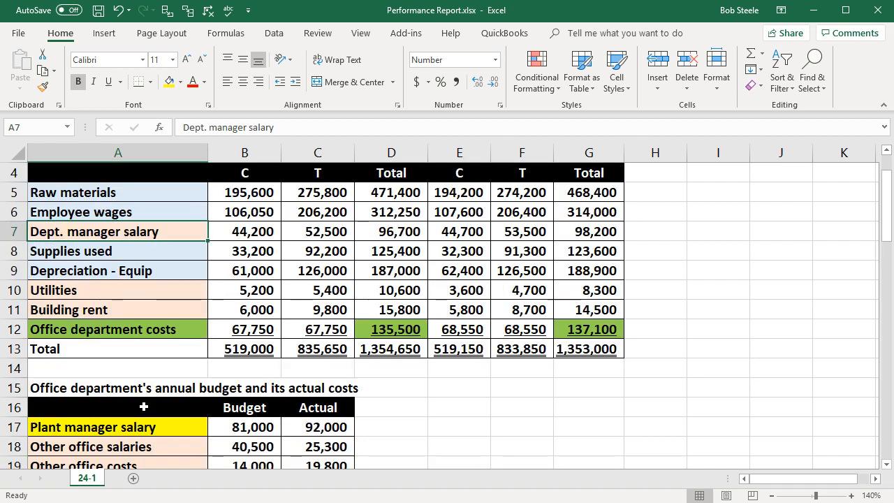
pyautogui.click(223, 236)
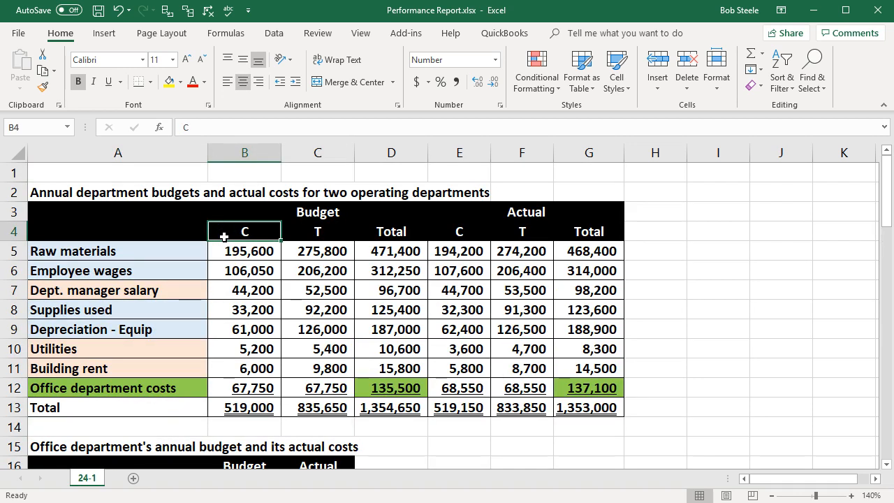
# - Link the first cost label of the Regional Plant report, A46, to Dept. manager salary in A7
pyautogui.scroll(-5, 199, 323)
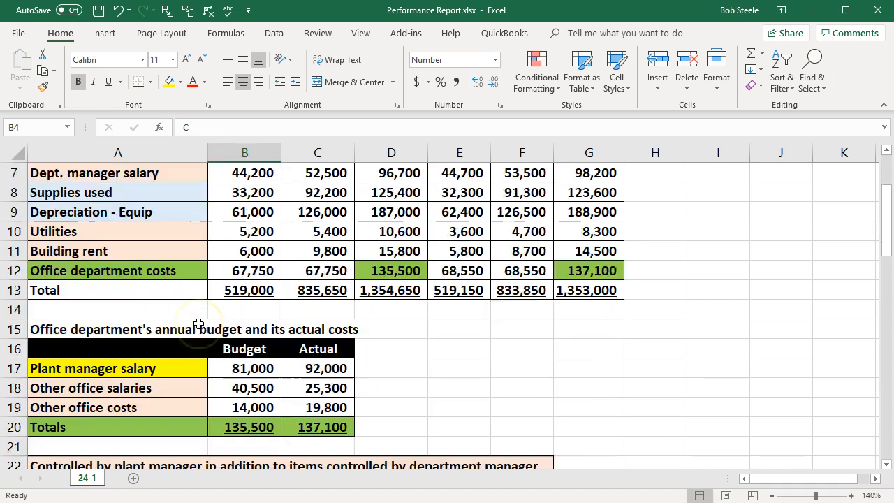
pyautogui.scroll(-9, 199, 322)
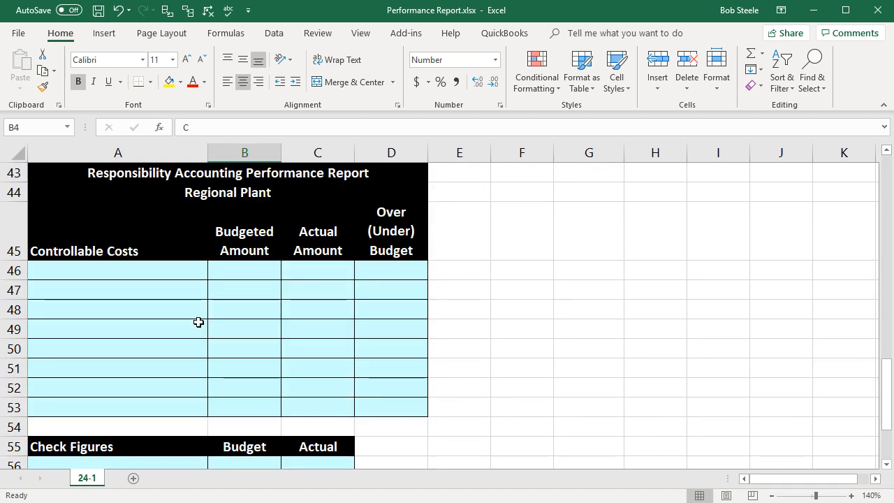
pyautogui.click(136, 276)
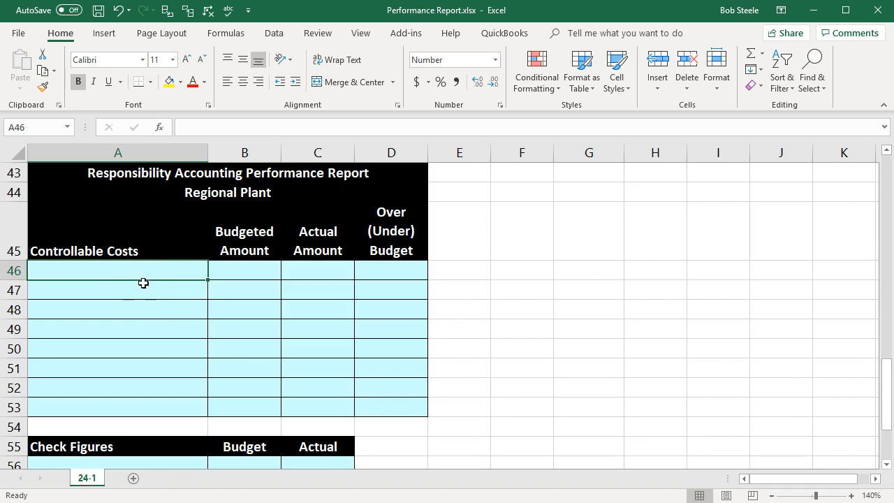
pyautogui.write('=')
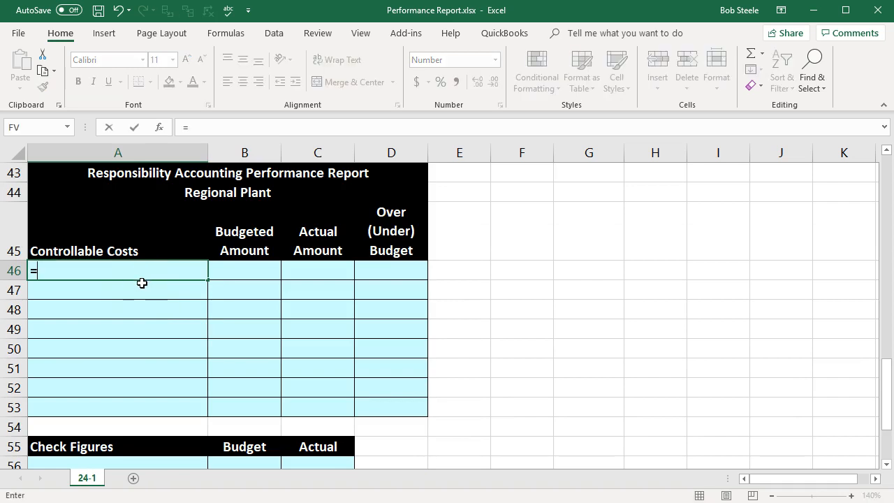
pyautogui.scroll(13, 142, 282)
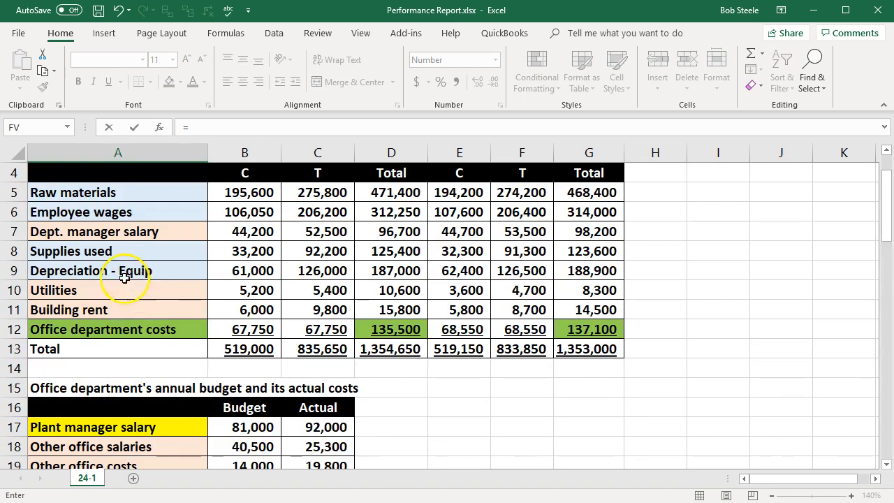
pyautogui.moveTo(120, 233)
pyautogui.mouseDown()
pyautogui.moveTo(117, 255)
pyautogui.moveTo(120, 233)
pyautogui.mouseUp()
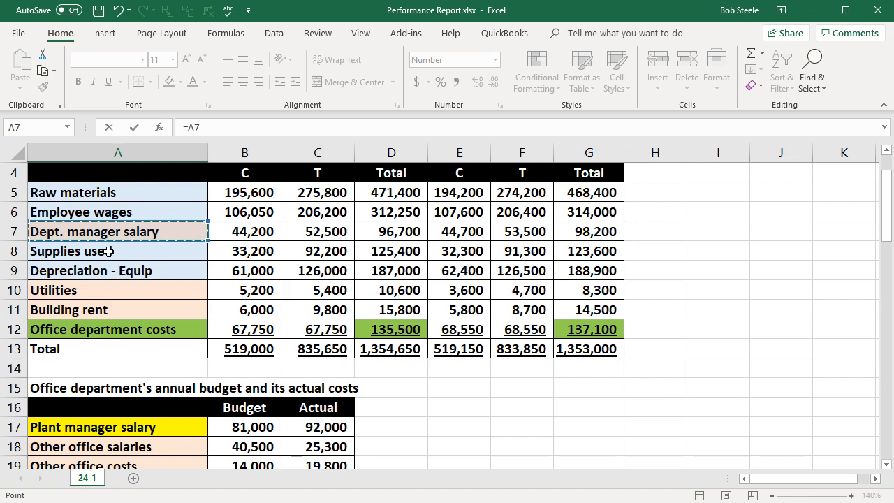
pyautogui.press('Escape')
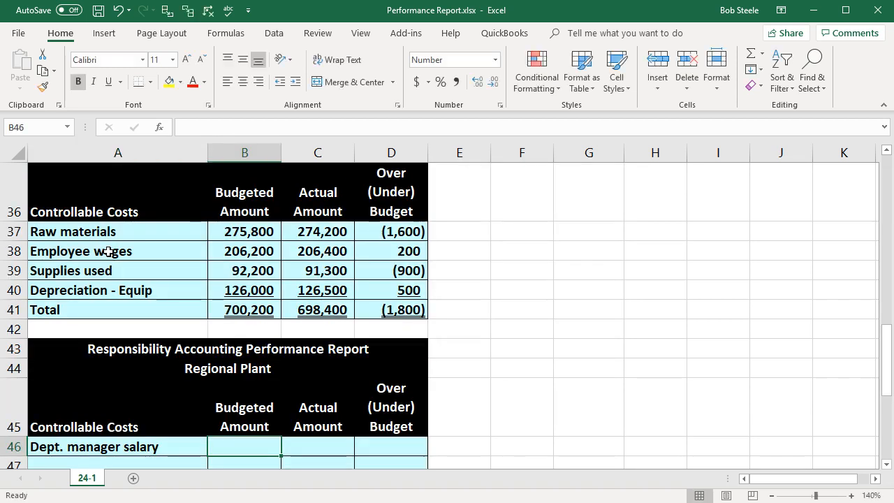
# - Link the plant's budgeted department manager salary in B46 to the budget total in D7
pyautogui.write('=')
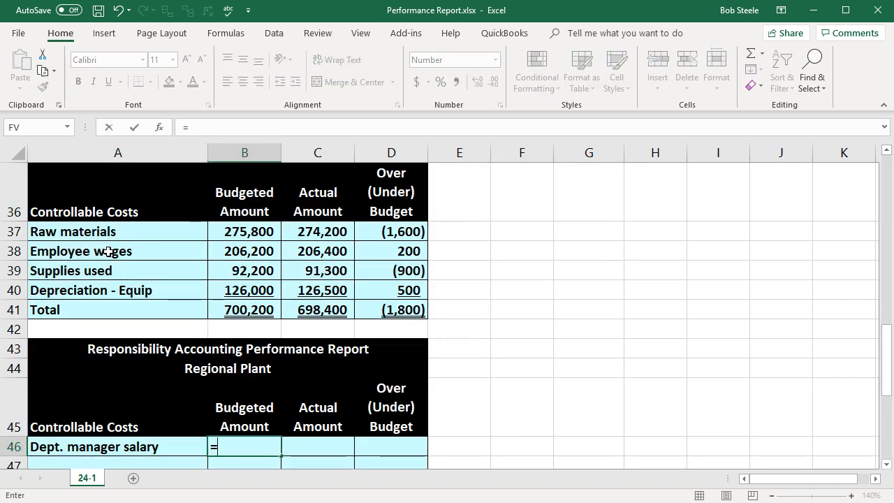
pyautogui.scroll(7, 108, 251)
pyautogui.scroll(5, 109, 251)
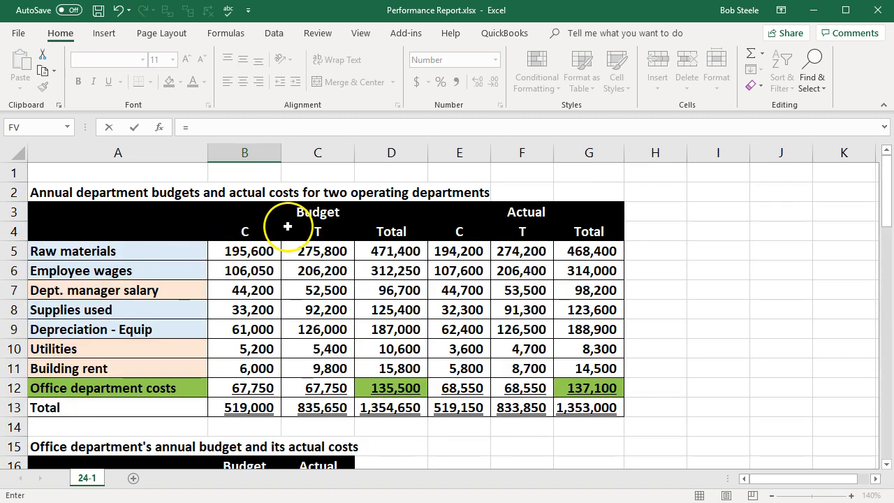
pyautogui.click(381, 294)
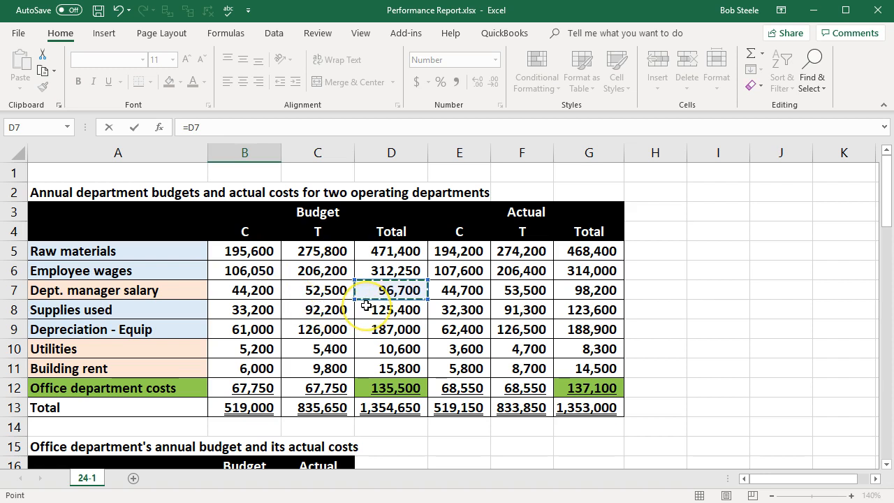
pyautogui.press('Escape')
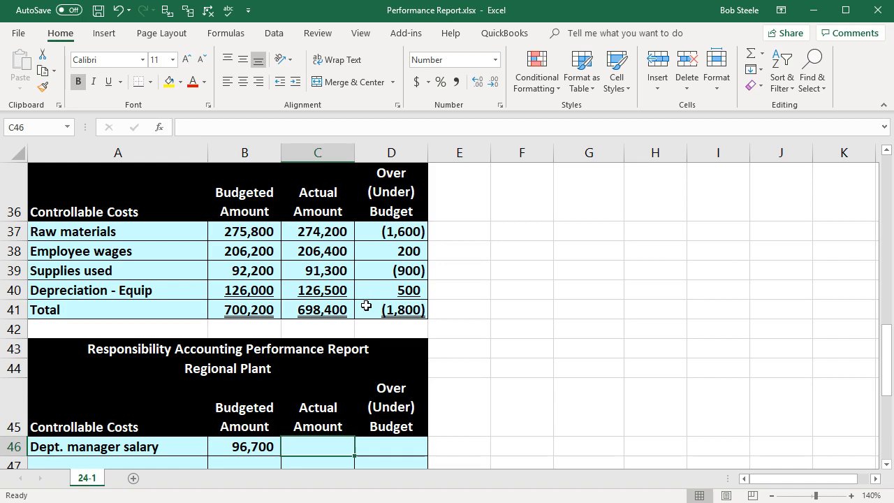
# - Link the plant's actual department manager salary in C46 to the actual total in G7
pyautogui.write('=')
pyautogui.scroll(12, 366, 305)
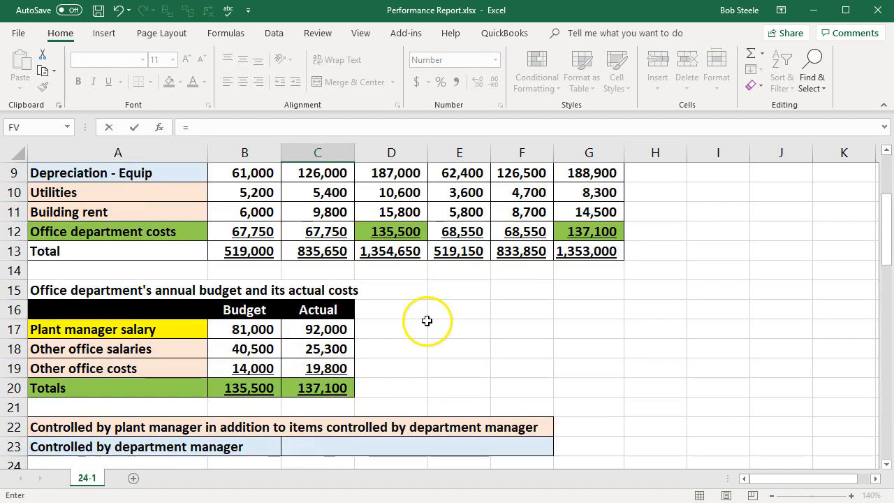
pyautogui.click(578, 290)
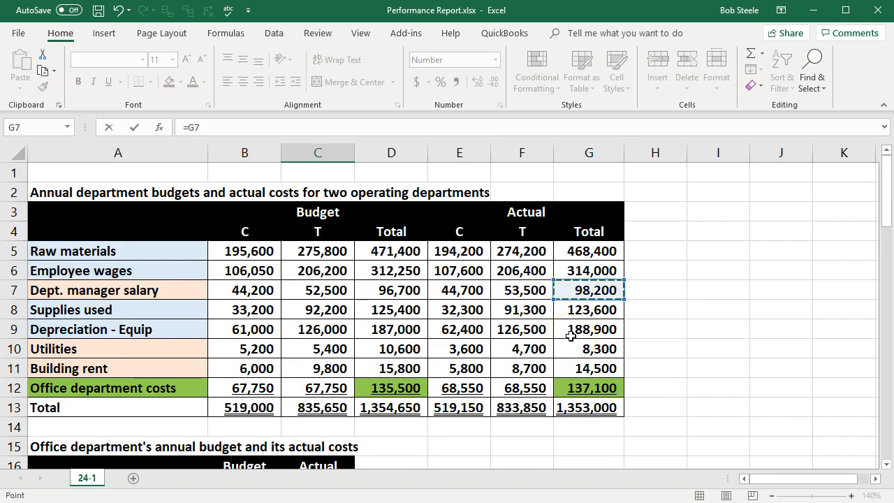
pyautogui.press('Tab')
# - Calculate the department manager salary's over (under) budget amount in D46 with =C46-B46
pyautogui.scroll(-1, 570, 335)
pyautogui.write('=')
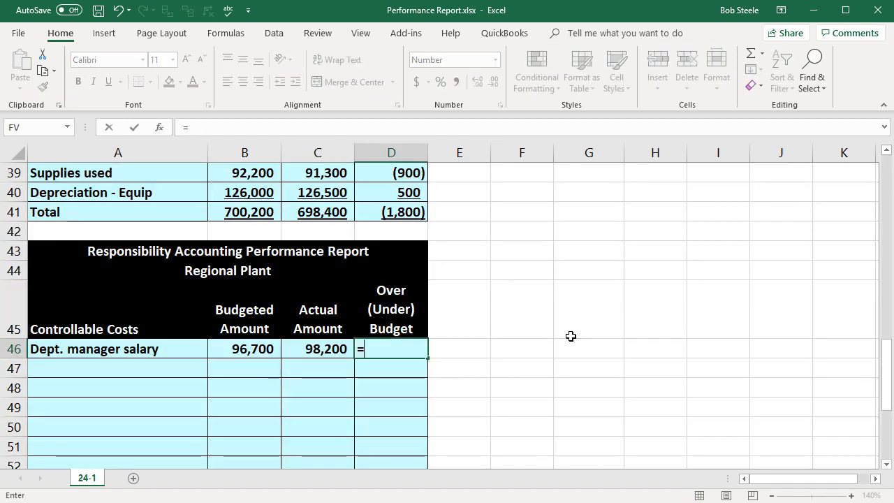
pyautogui.click(325, 349)
pyautogui.write('-')
pyautogui.click(244, 349)
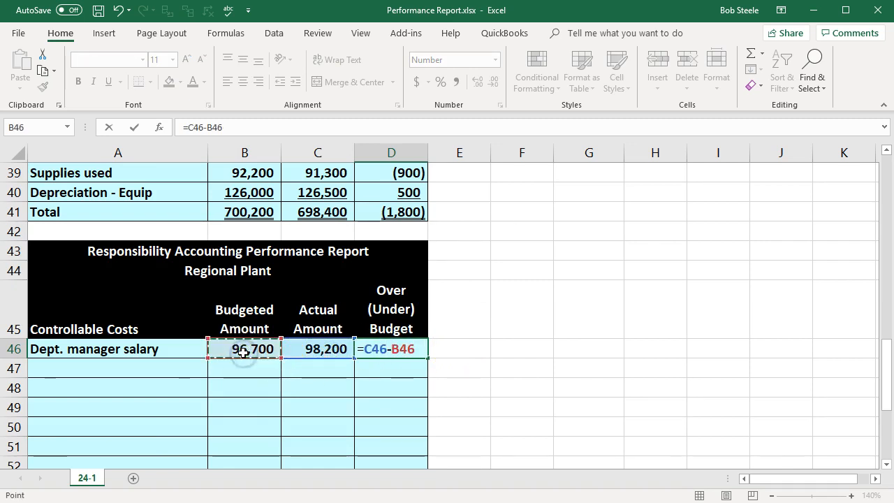
pyautogui.press('Return')
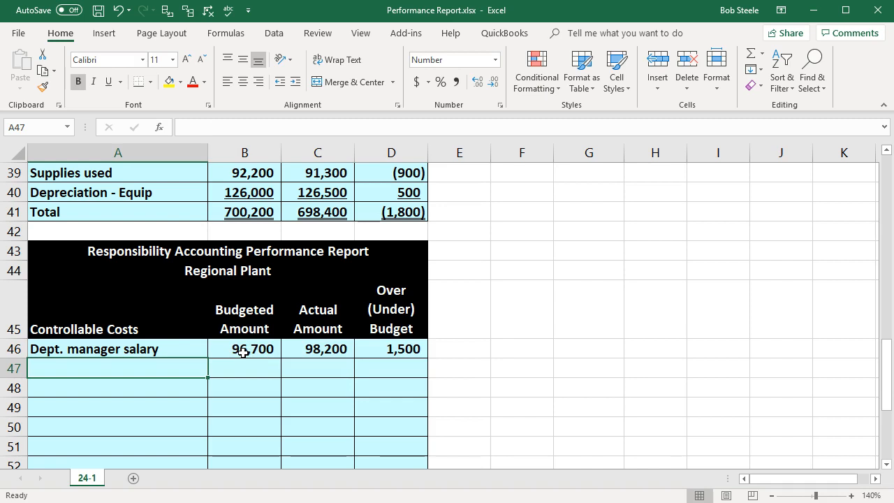
# - Link the second Regional Plant cost label in A47 to Utilities in A10
pyautogui.write('=')
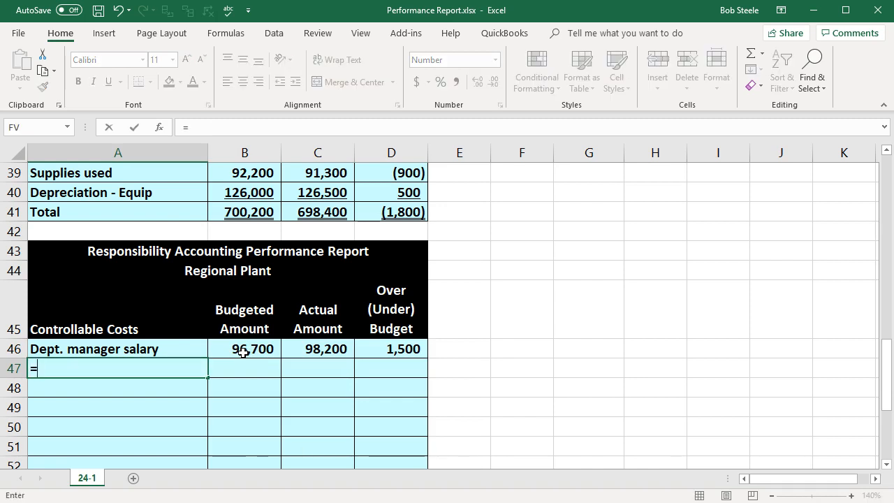
pyautogui.scroll(13, 243, 352)
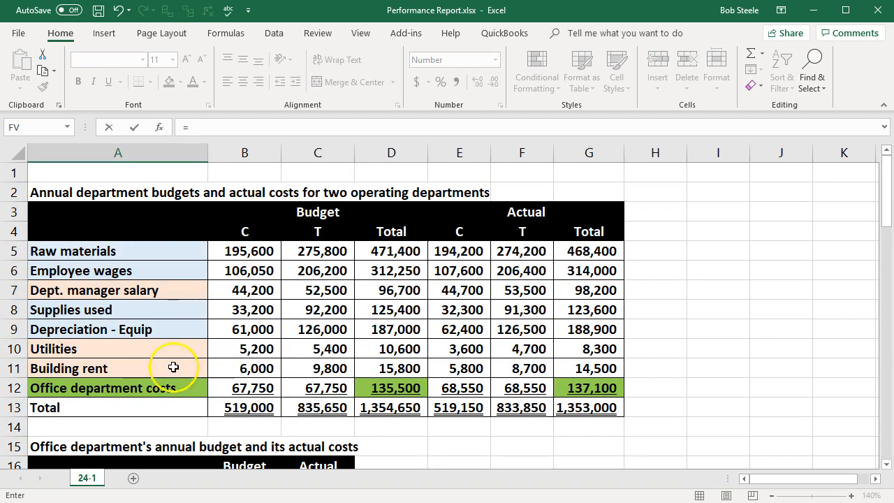
pyautogui.click(126, 343)
pyautogui.scroll(-1, 128, 341)
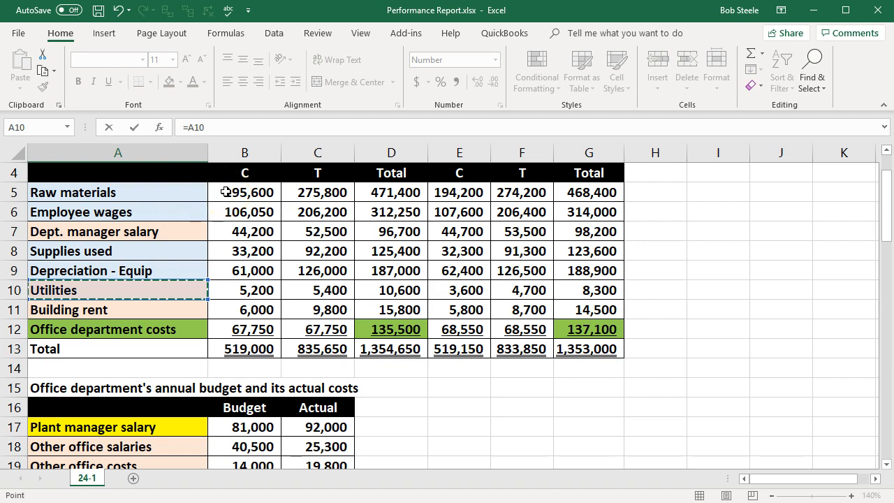
pyautogui.press('Tab')
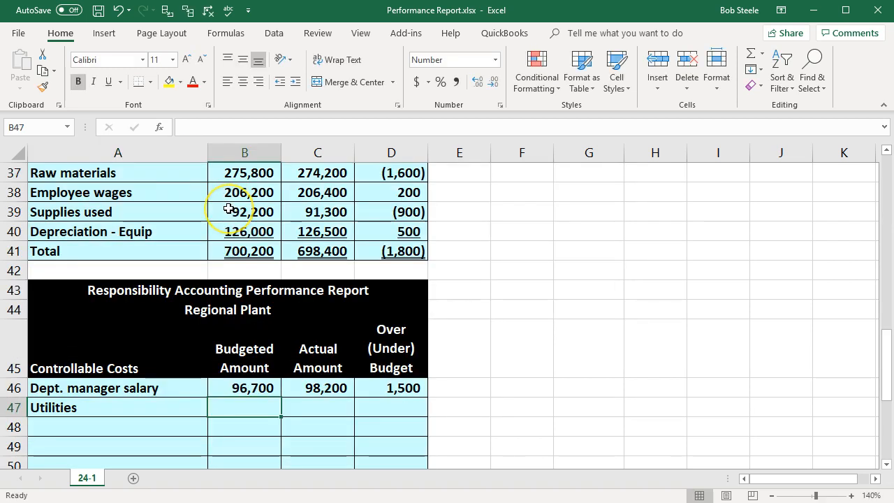
# - Link the plant's budgeted utilities in B47 to the budget total in D10
pyautogui.write('=')
pyautogui.scroll(6, 228, 207)
pyautogui.scroll(6, 229, 207)
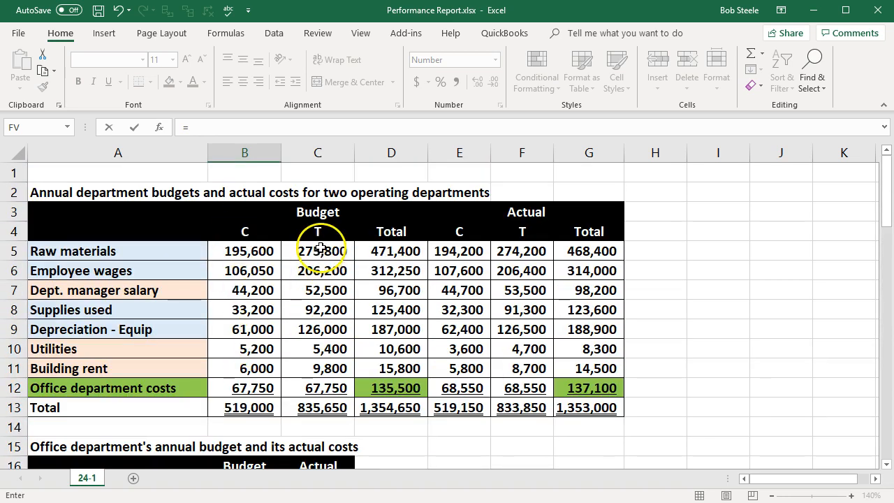
pyautogui.click(392, 326)
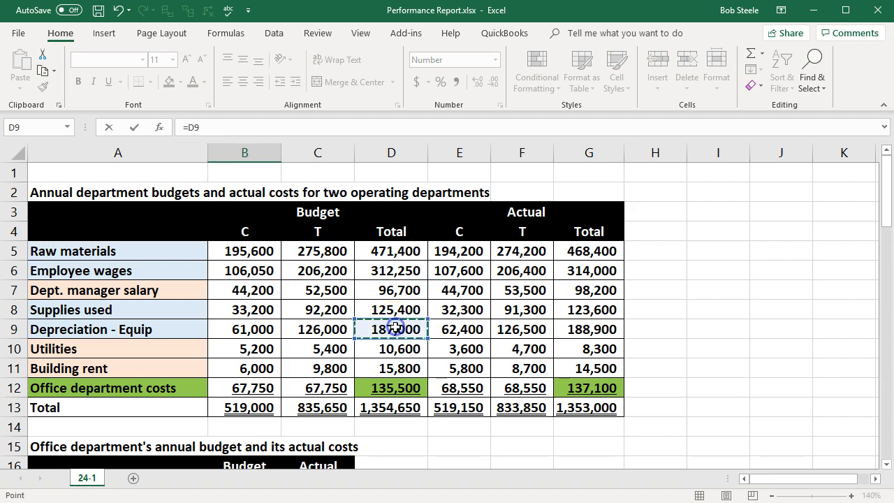
pyautogui.click(393, 347)
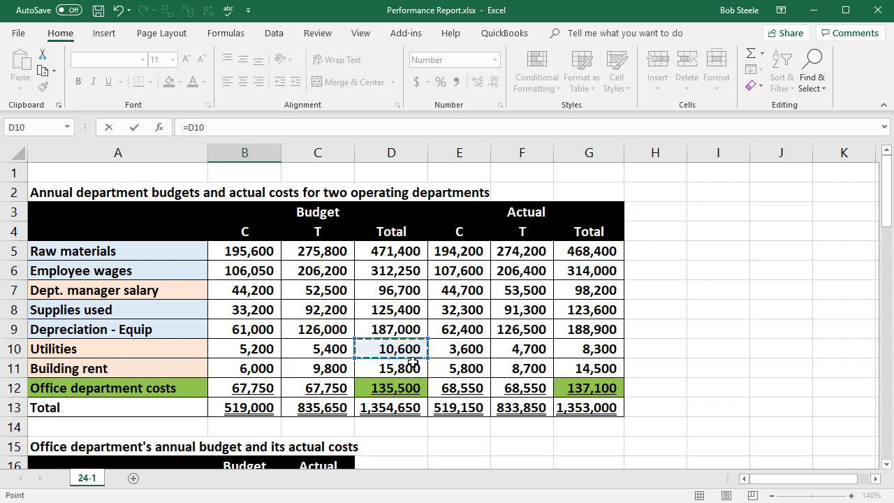
pyautogui.press('Escape')
# - Link the plant's actual utilities in C47 to the actual total in G10
pyautogui.write('=')
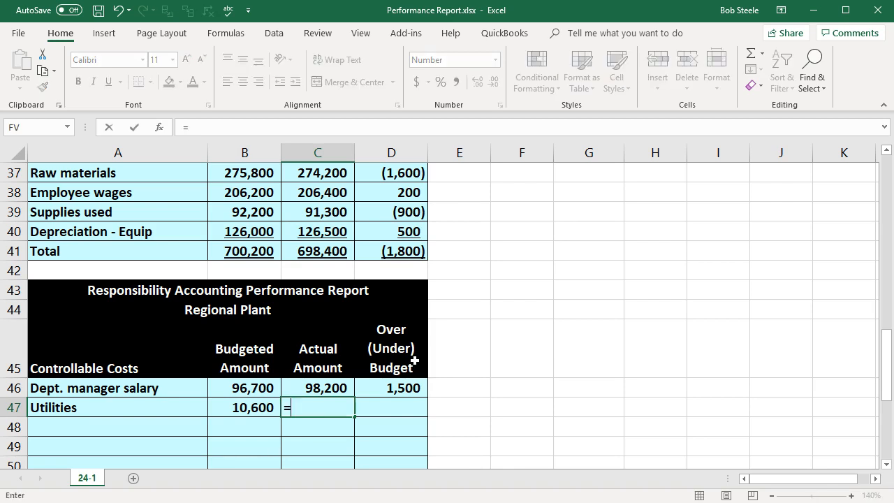
pyautogui.scroll(11, 414, 360)
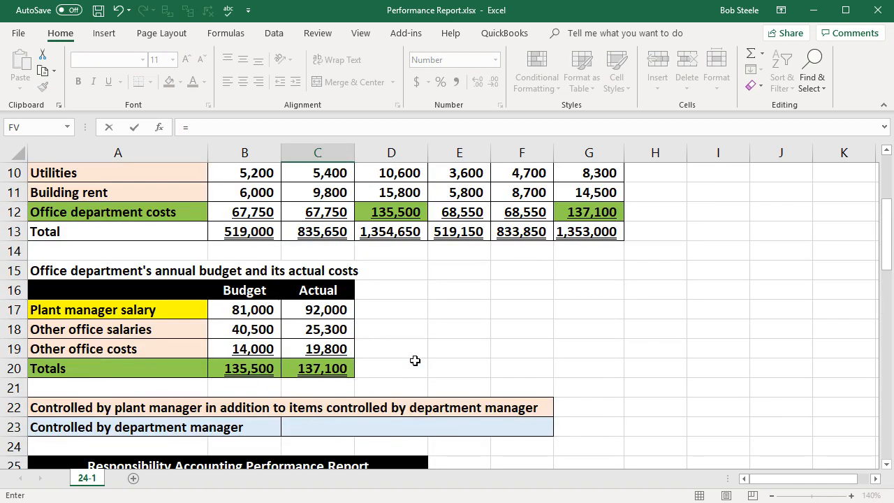
pyautogui.click(576, 294)
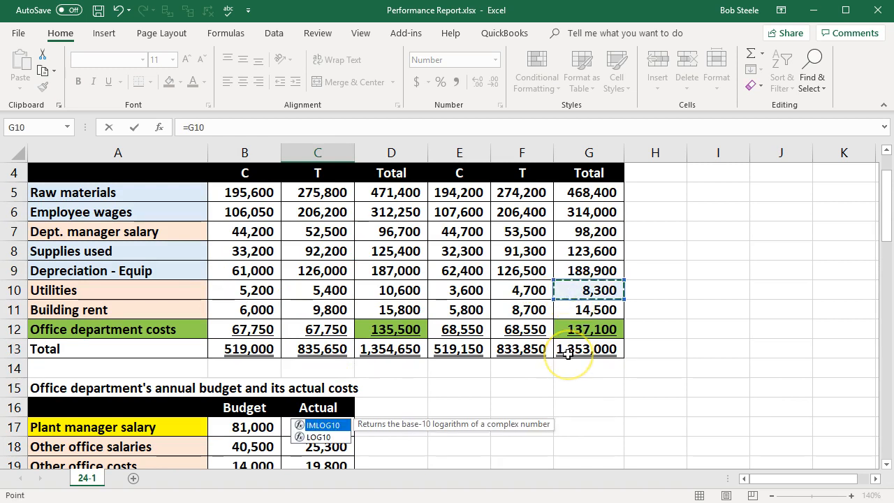
pyautogui.press('Return')
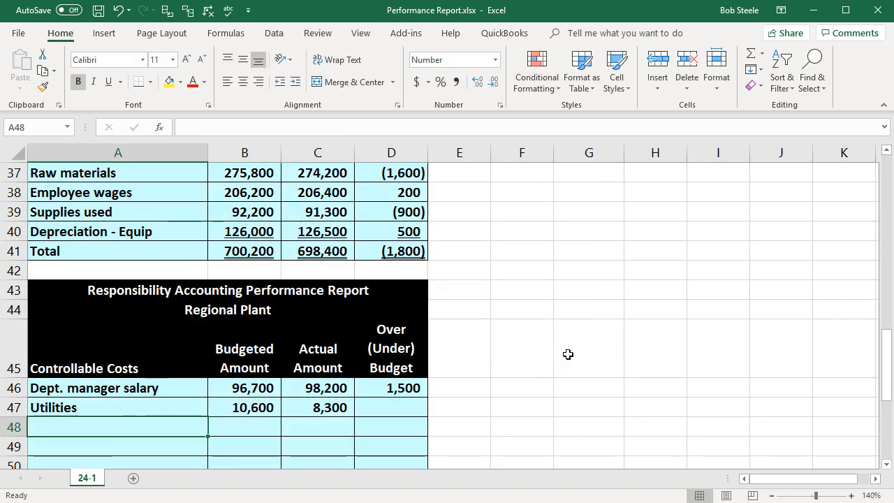
# - Link the third Regional Plant cost label in A48 to Building rent in A11
pyautogui.write('=')
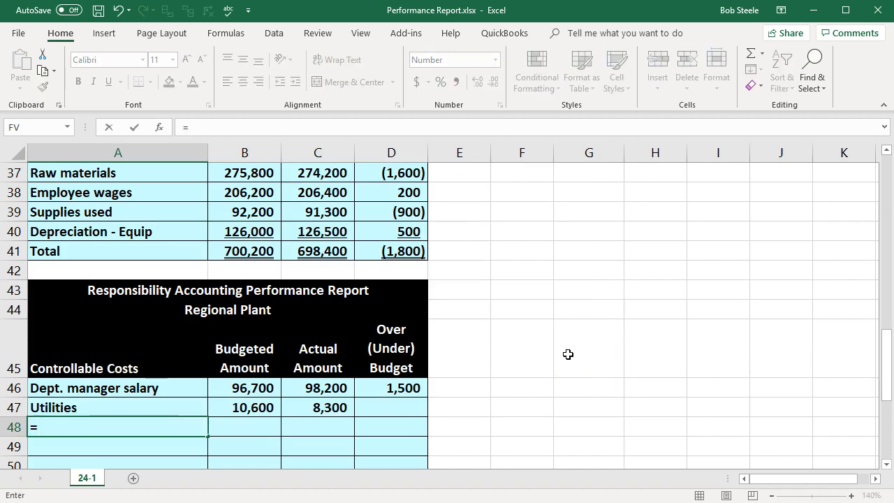
pyautogui.scroll(9, 422, 366)
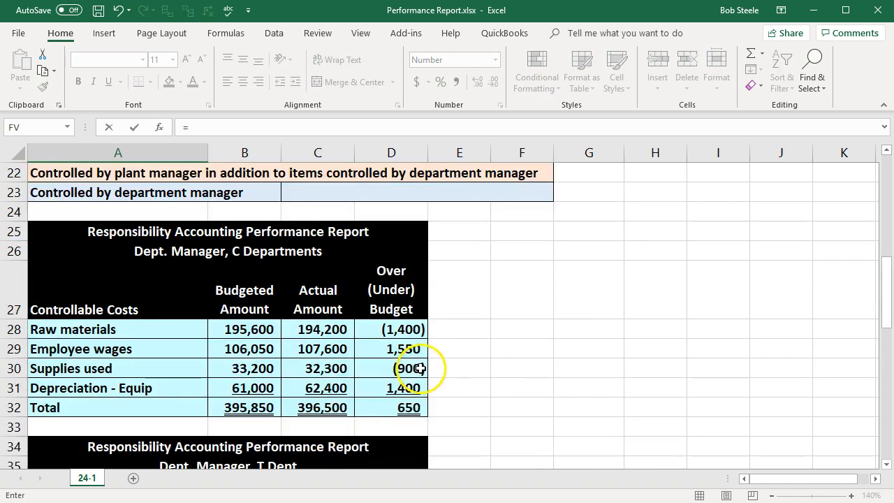
pyautogui.scroll(1, 419, 374)
pyautogui.click(124, 250)
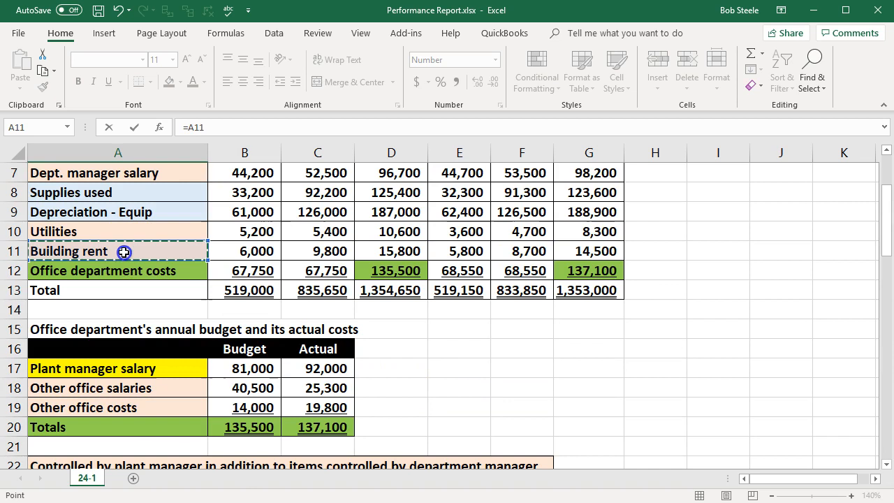
pyautogui.press('Tab')
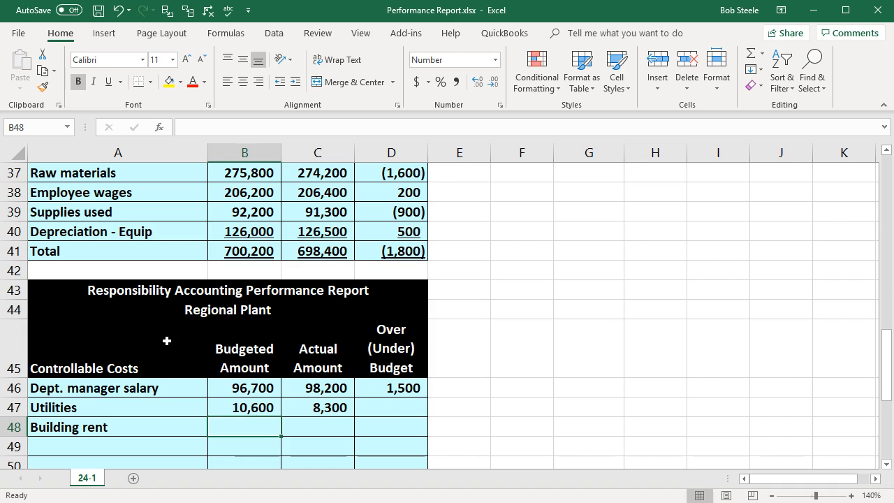
# - Link the plant's budgeted building rent in B48 to the budget total in D11
pyautogui.write('=')
pyautogui.scroll(8, 167, 340)
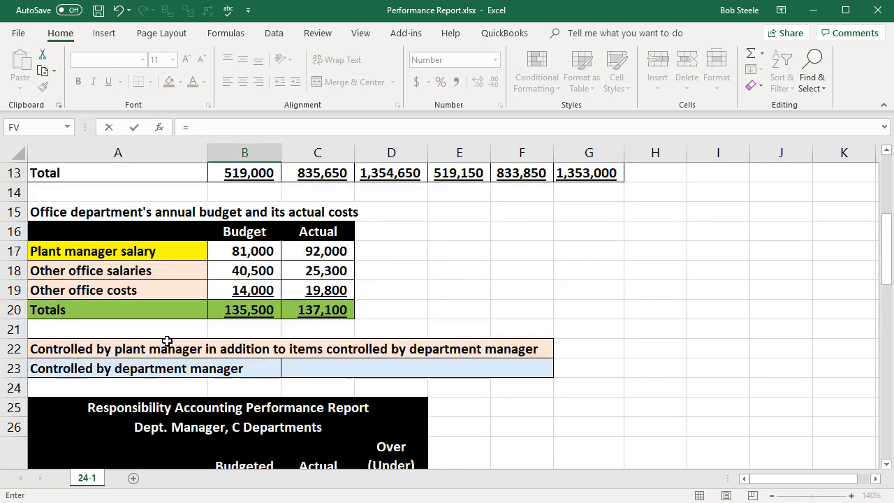
pyautogui.scroll(4, 167, 340)
pyautogui.click(386, 364)
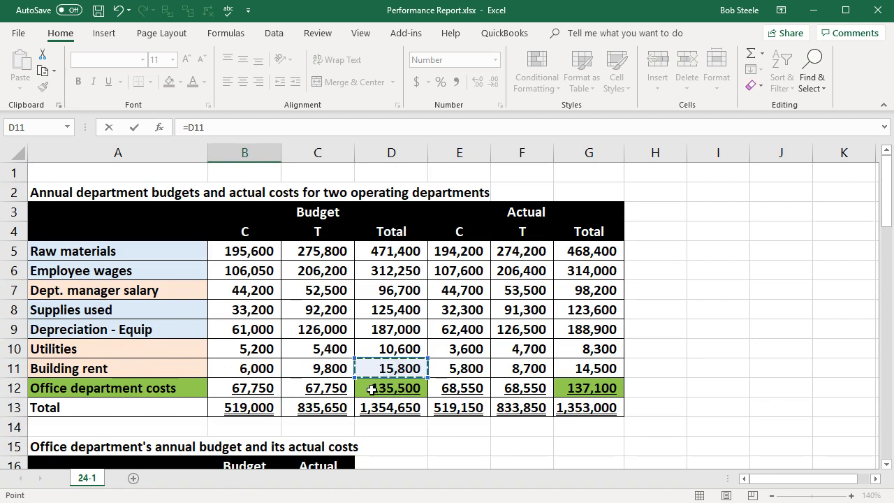
pyautogui.press('Tab')
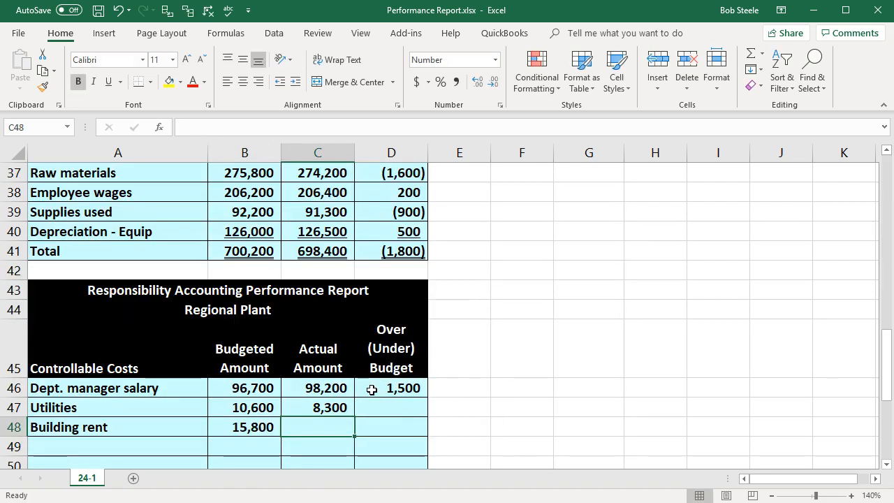
# - Link the plant's actual building rent in C48 to the actual total in G11
pyautogui.write('=')
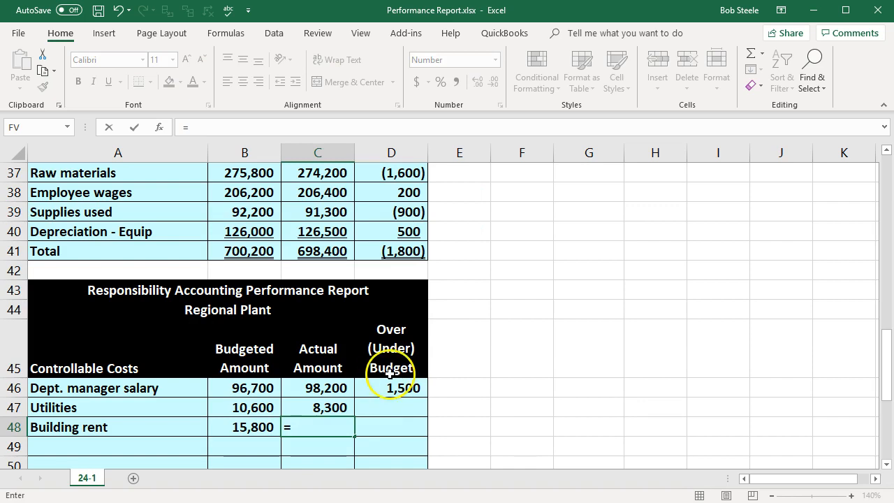
pyautogui.scroll(10, 390, 375)
pyautogui.scroll(1, 390, 375)
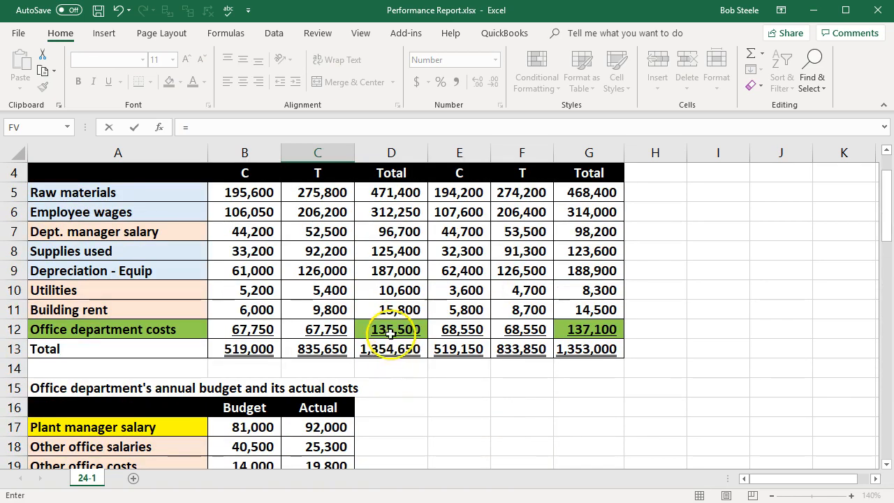
pyautogui.click(592, 310)
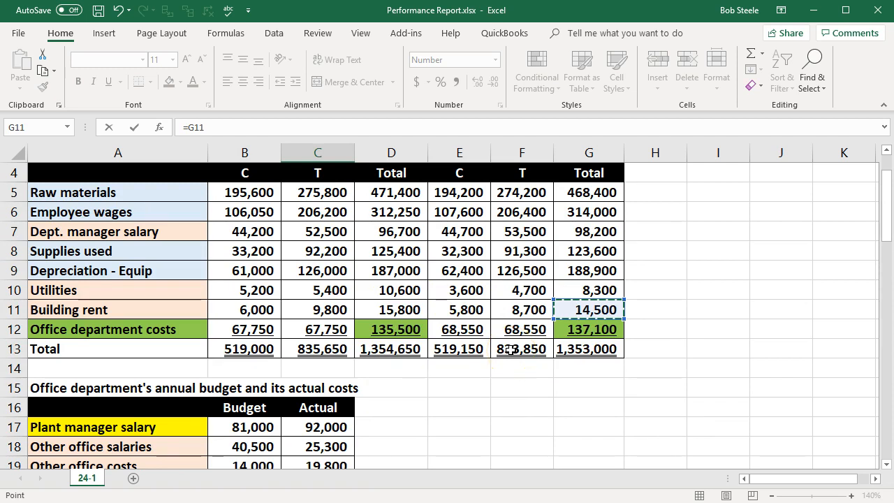
pyautogui.press('Escape')
# - Calculate the utilities' over (under) budget amount in D47 with =C47-B47
pyautogui.click(407, 405)
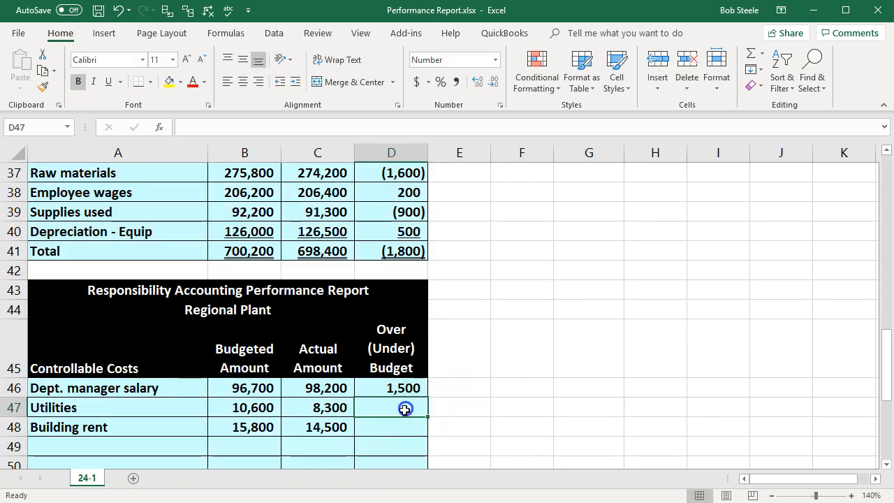
pyautogui.write('=')
pyautogui.press('Left')
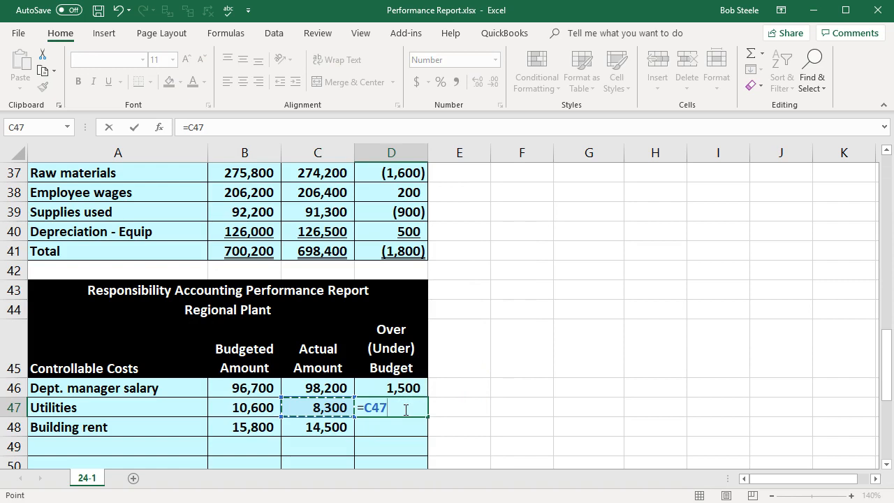
pyautogui.write('-')
pyautogui.click(243, 405)
pyautogui.press('Return')
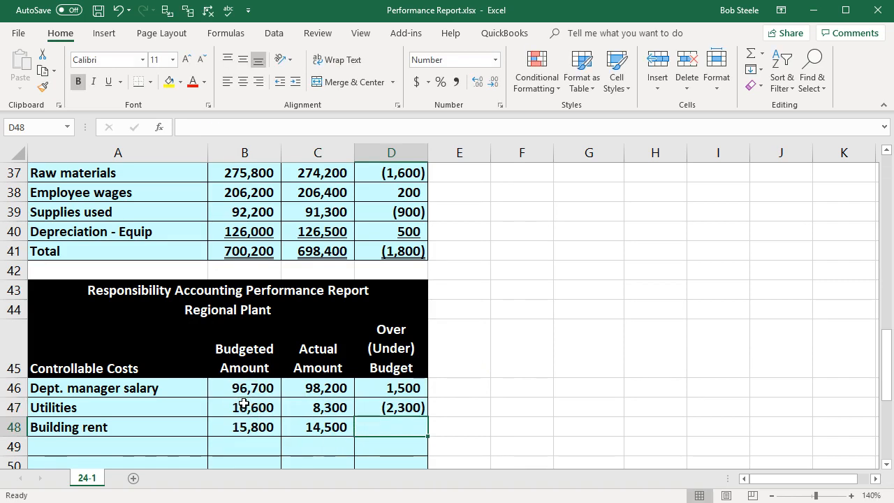
# - Calculate the building rent's over (under) budget amount in D48 with =C48-B48
pyautogui.write('=')
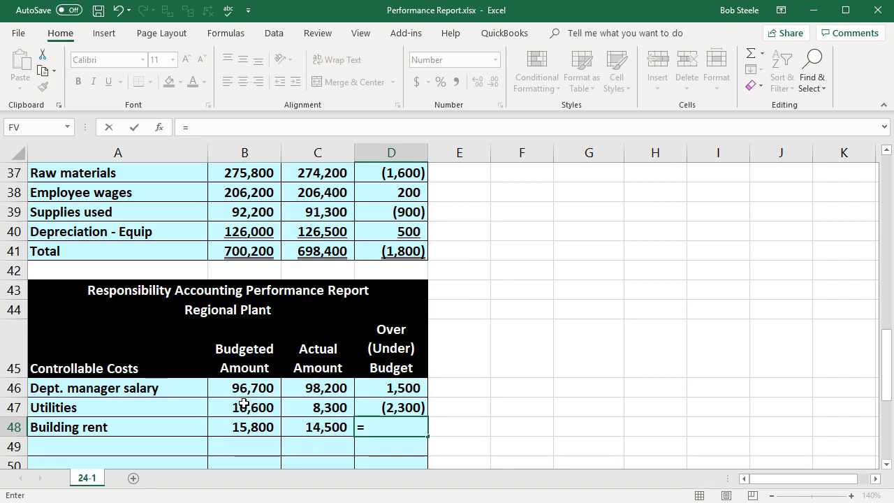
pyautogui.click(319, 427)
pyautogui.write('-')
pyautogui.click(256, 427)
pyautogui.press('Return')
# - Link the fourth Regional Plant cost label in A49 to Other office salaries in A18 of the office department table
pyautogui.click(168, 440)
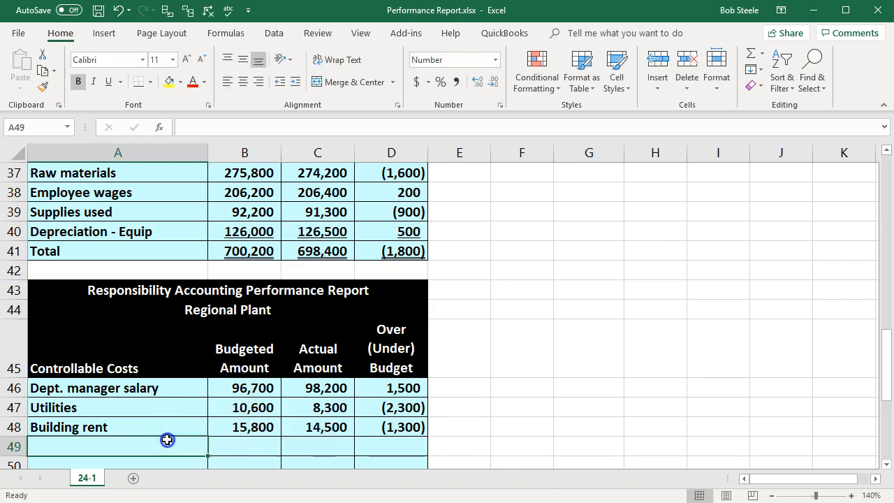
pyautogui.scroll(-1, 172, 430)
pyautogui.write('=')
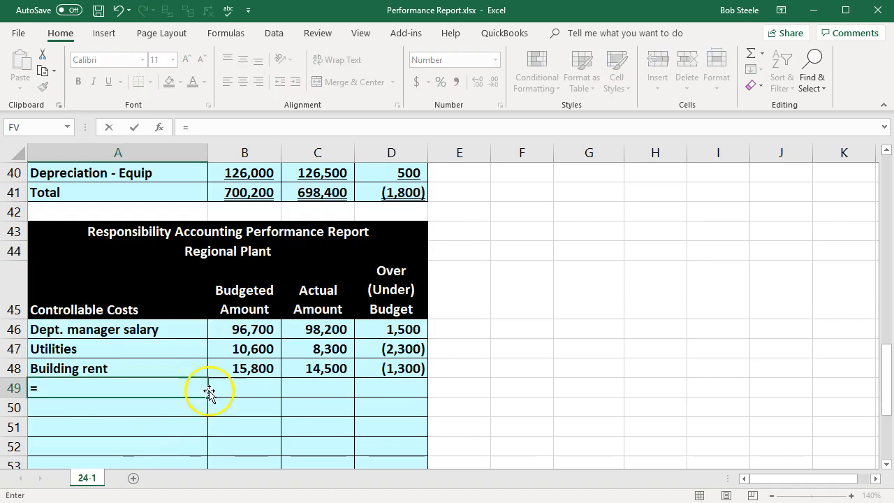
pyautogui.scroll(6, 207, 374)
pyautogui.scroll(6, 208, 377)
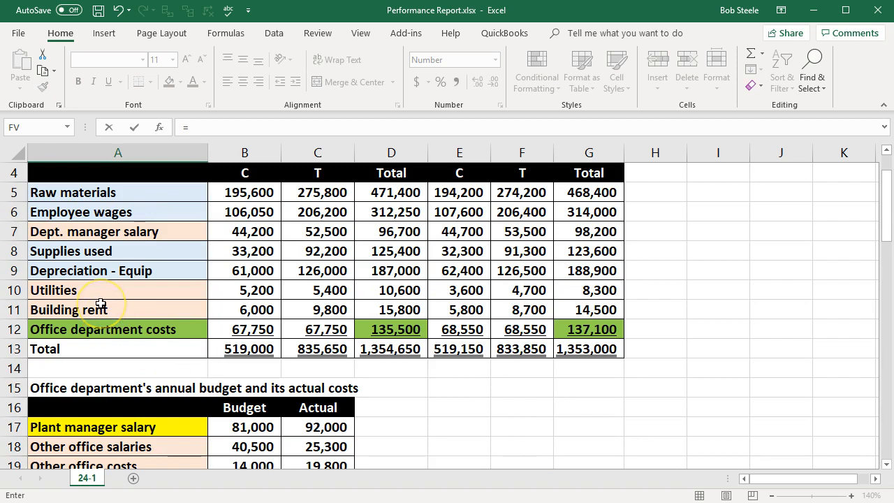
pyautogui.scroll(-1, 101, 303)
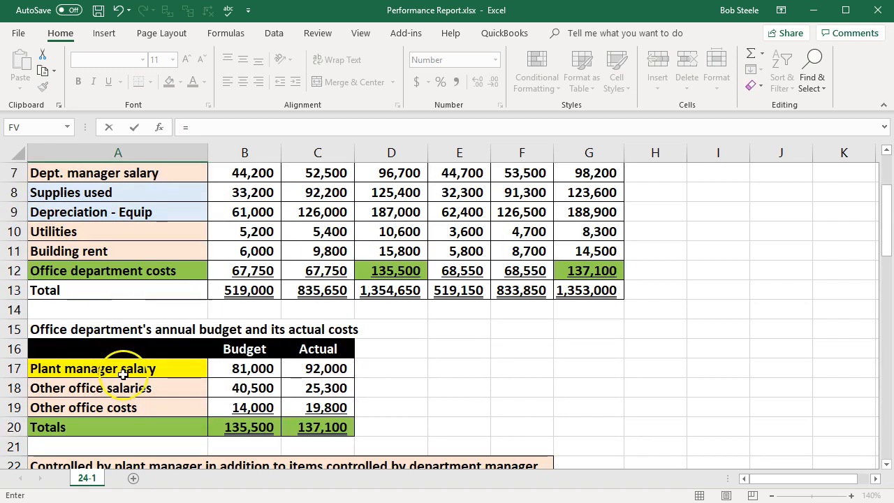
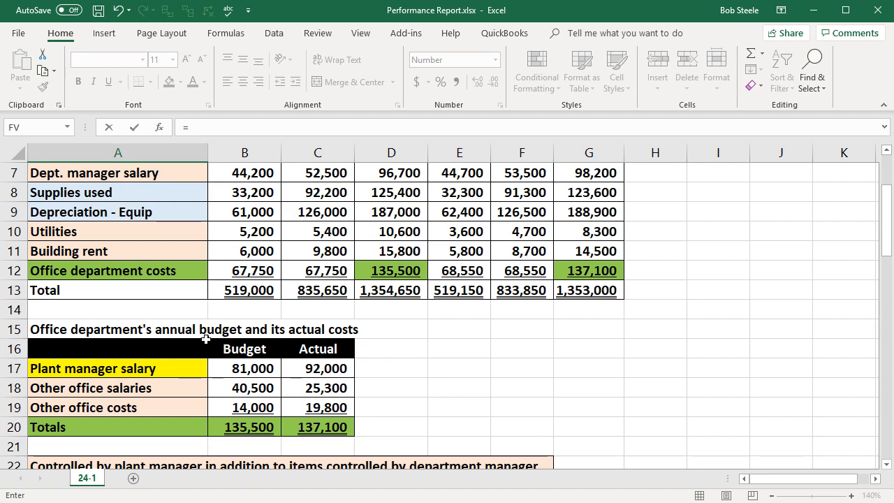
pyautogui.scroll(2, 206, 339)
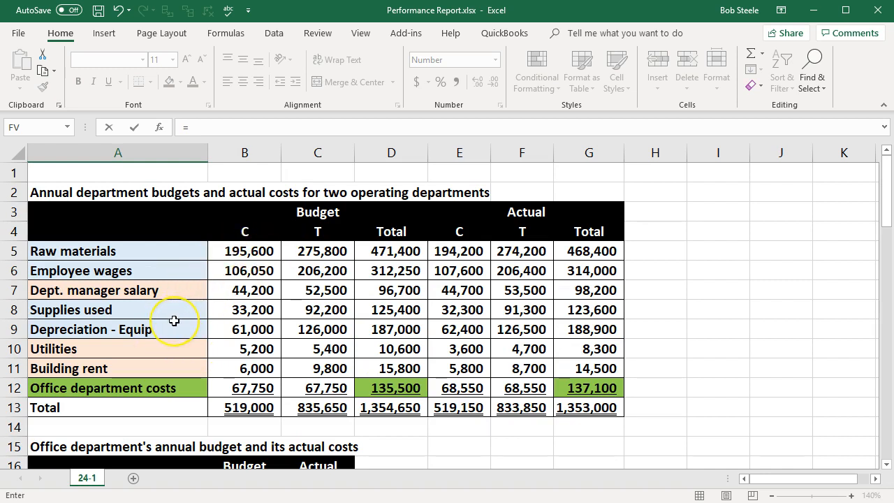
pyautogui.scroll(-2, 174, 321)
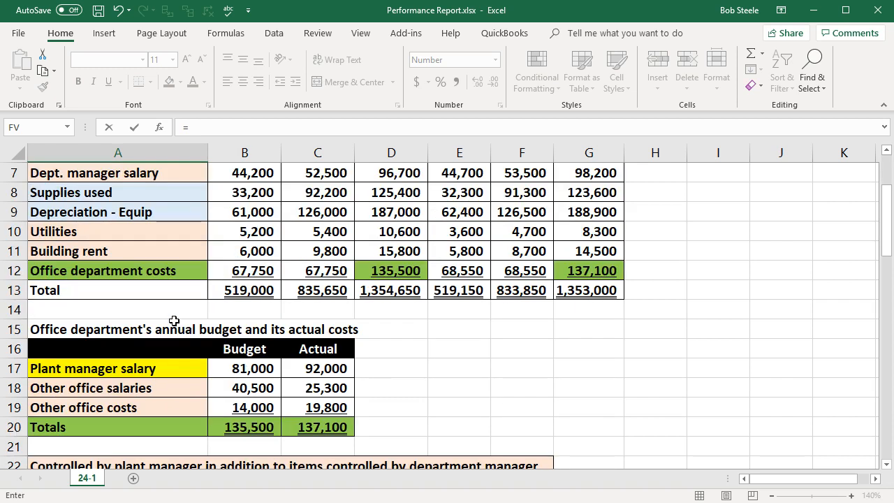
pyautogui.scroll(-1, 174, 320)
pyautogui.scroll(3, 174, 320)
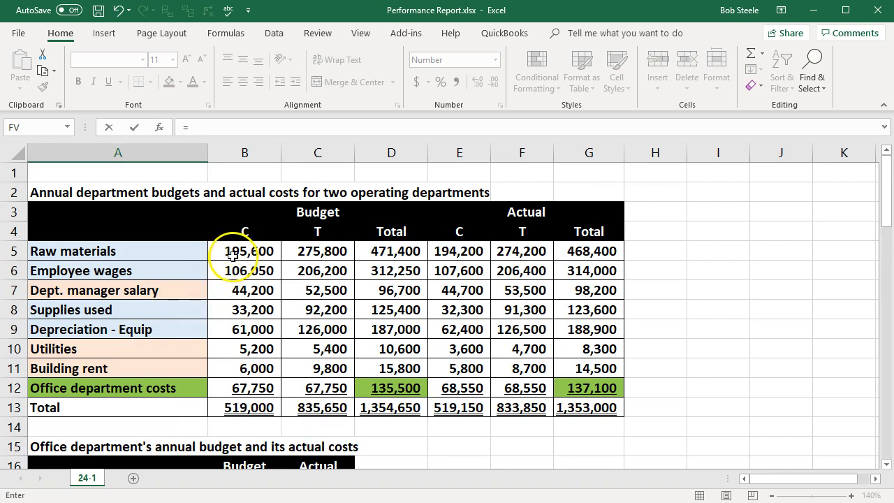
pyautogui.scroll(-2, 217, 288)
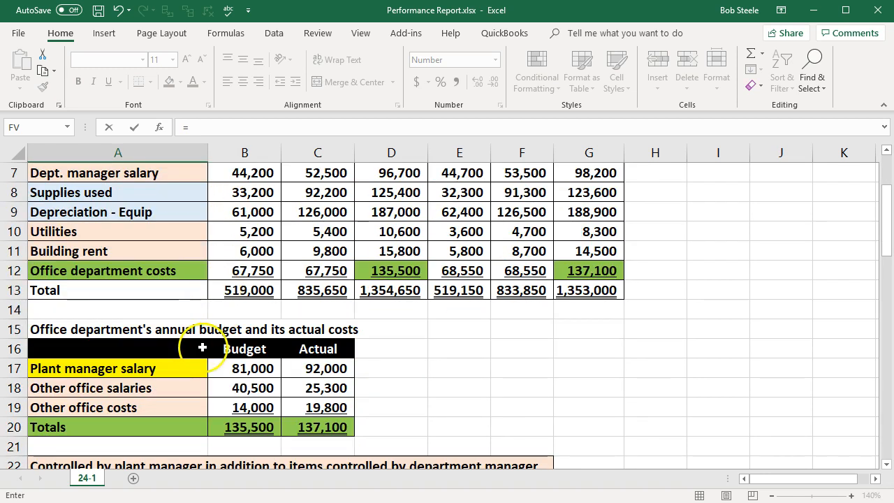
pyautogui.click(176, 388)
pyautogui.scroll(-1, 176, 389)
pyautogui.click(164, 320)
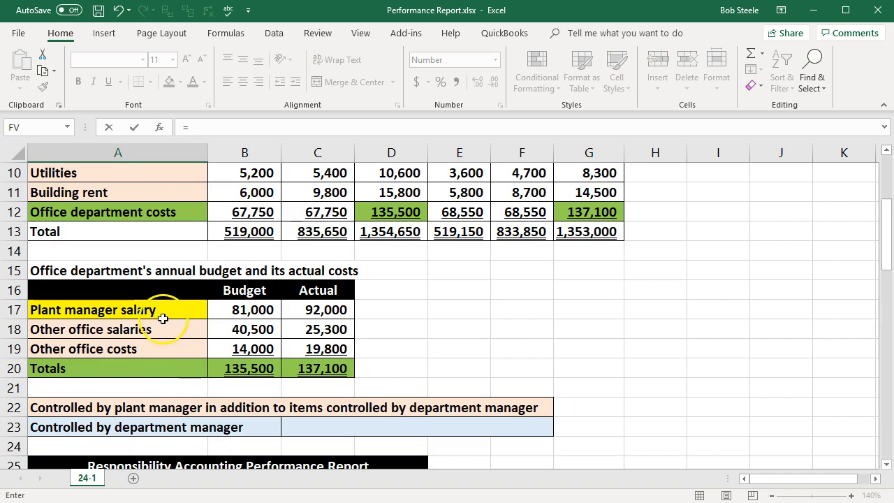
pyautogui.click(125, 329)
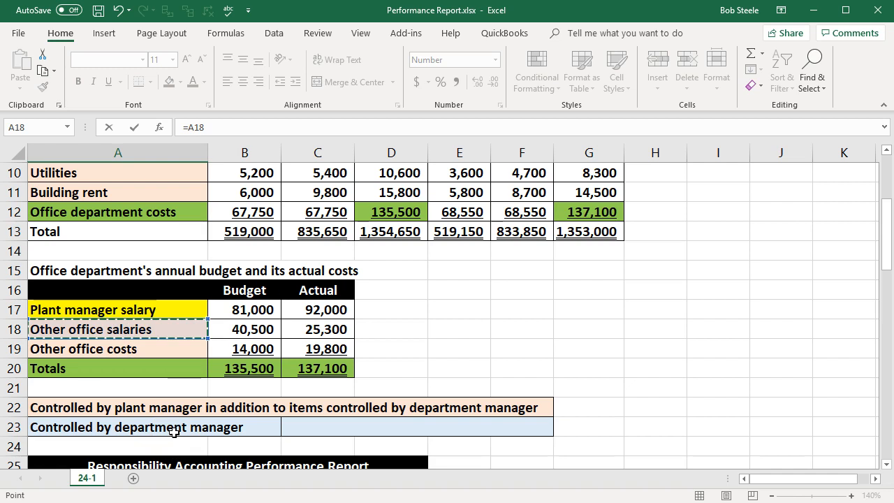
pyautogui.press('Tab')
# - Link the other office salaries' budgeted amount in B49 to B18 and actual amount in C49 to C18
pyautogui.scroll(-1, 174, 432)
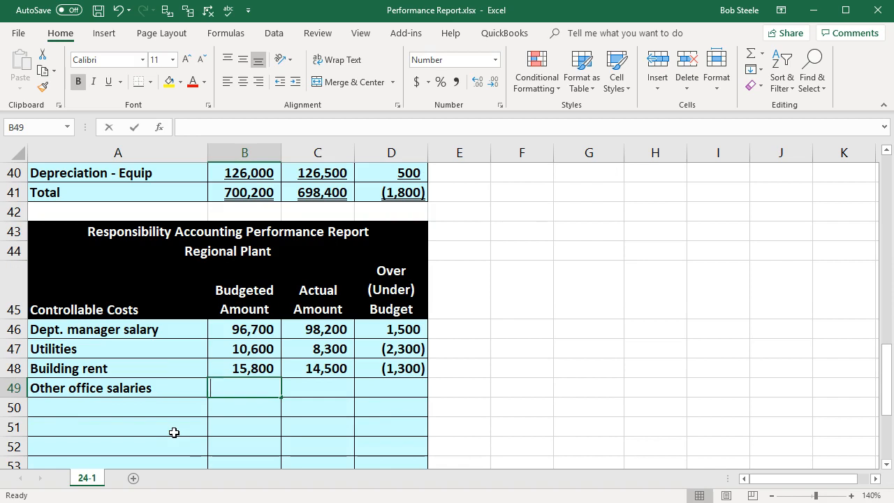
pyautogui.write('=')
pyautogui.scroll(10, 174, 432)
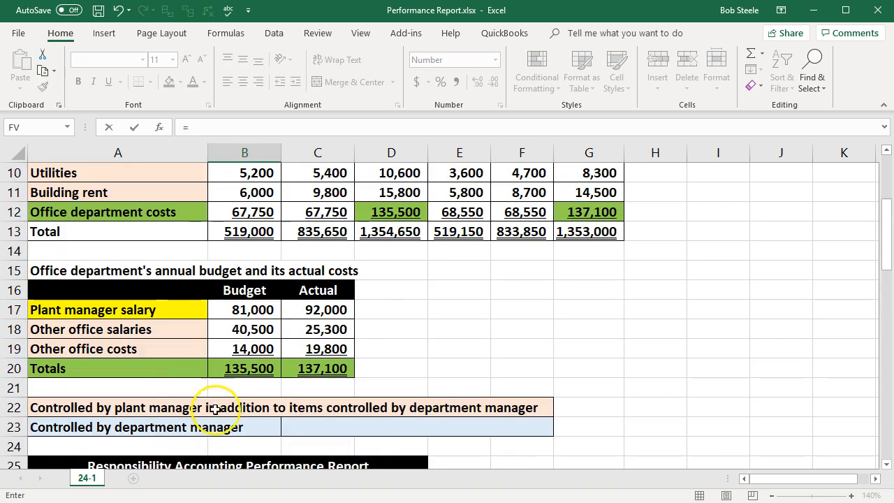
pyautogui.click(230, 328)
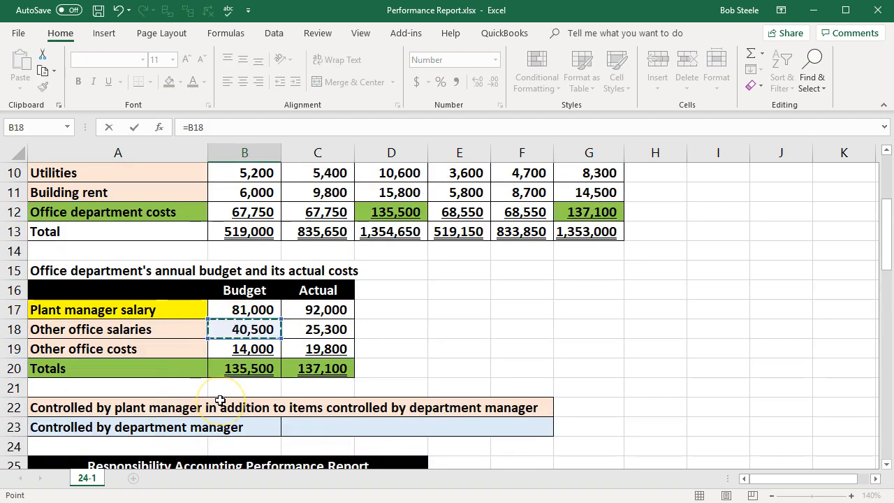
pyautogui.press('Tab')
pyautogui.write('=')
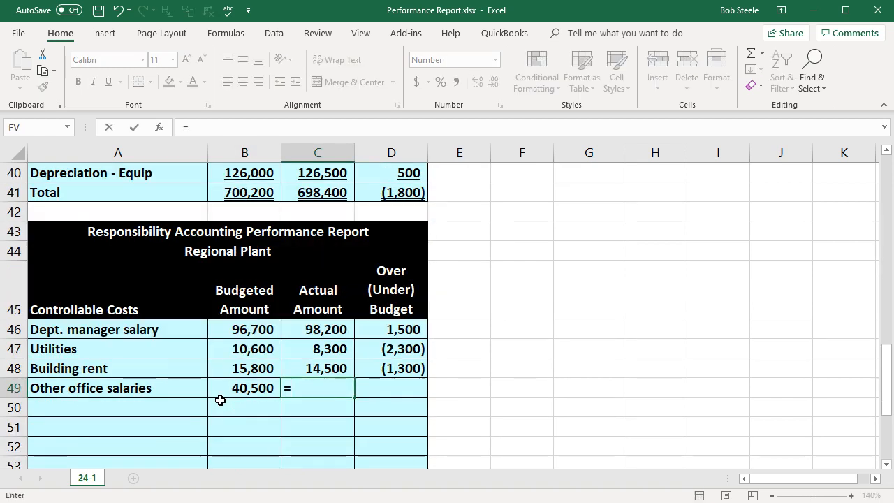
pyautogui.scroll(9, 220, 400)
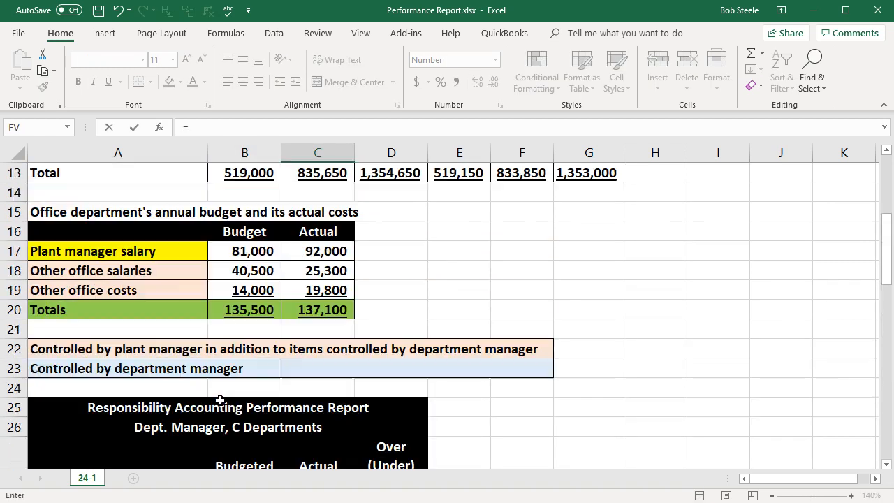
pyautogui.click(324, 271)
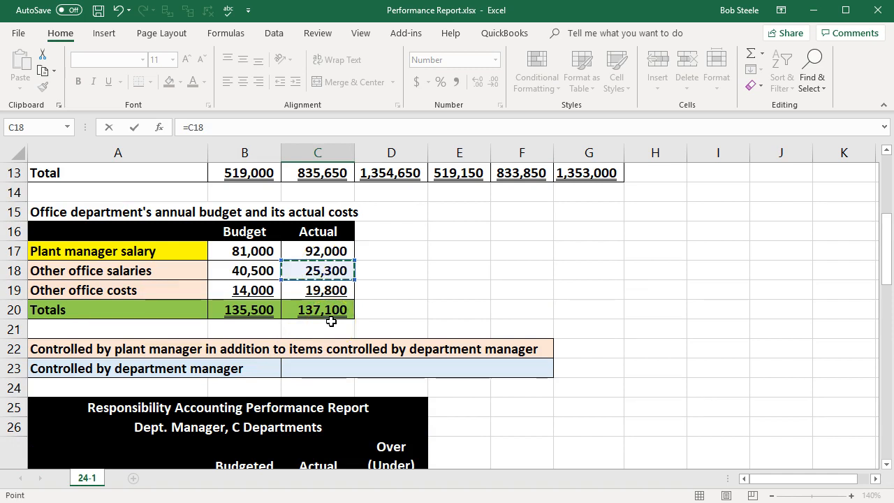
pyautogui.press('Return')
# - Calculate the other office salaries' over (under) budget amount in D49 with =C49-B49
pyautogui.click(409, 328)
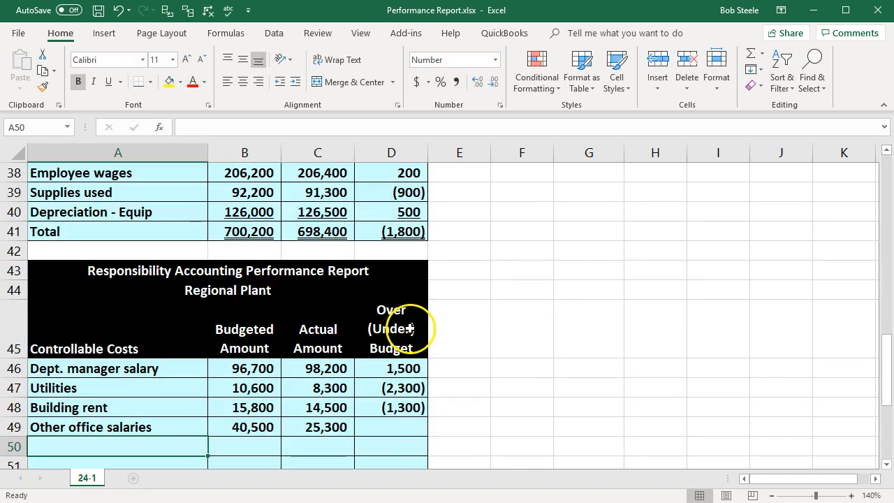
pyautogui.click(410, 425)
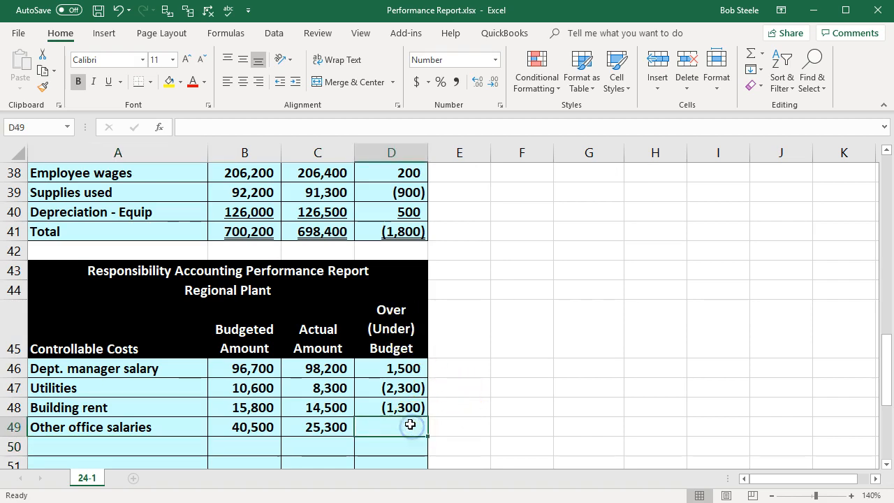
pyautogui.write('=')
pyautogui.click(329, 427)
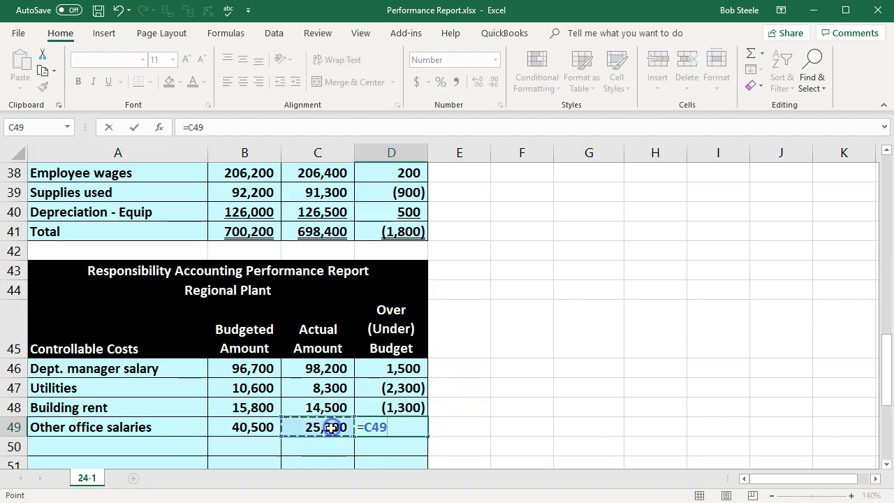
pyautogui.write('-')
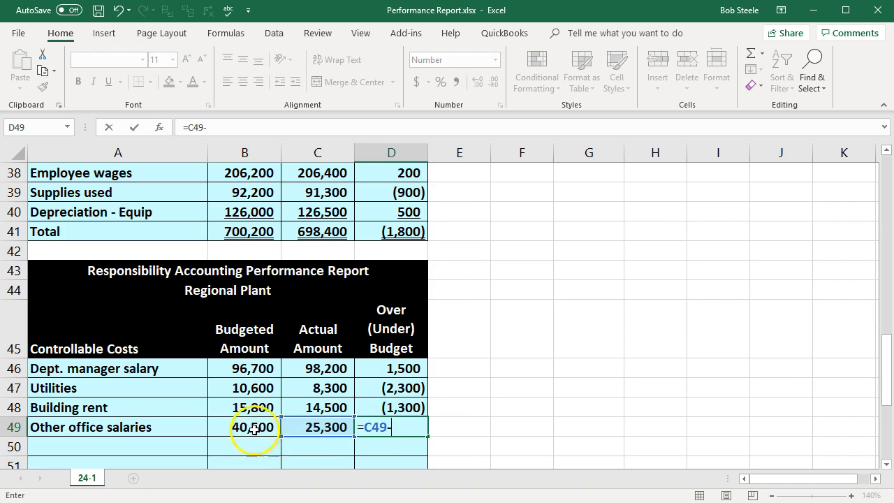
pyautogui.click(256, 426)
pyautogui.press('Return')
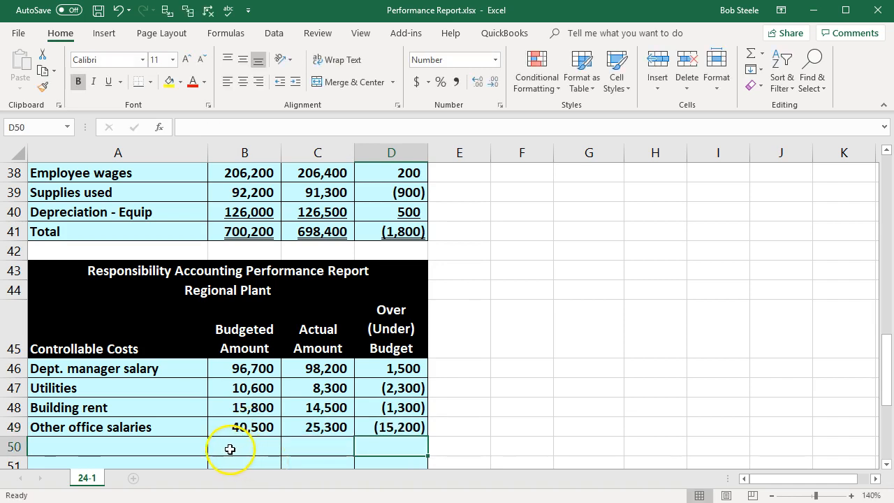
# - Link the fifth Regional Plant cost label in A50 to Other office costs in A19 of the office department table
pyautogui.click(119, 447)
pyautogui.scroll(-1, 118, 446)
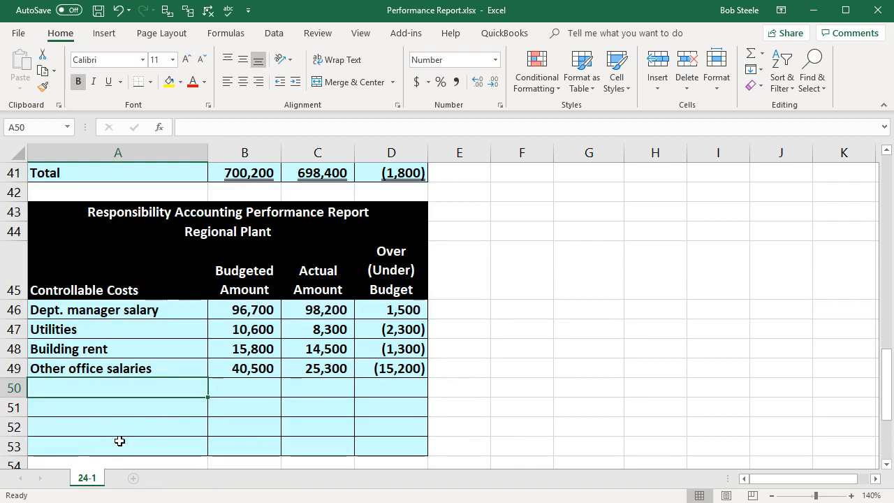
pyautogui.write('=')
pyautogui.scroll(1, 121, 441)
pyautogui.scroll(8, 121, 441)
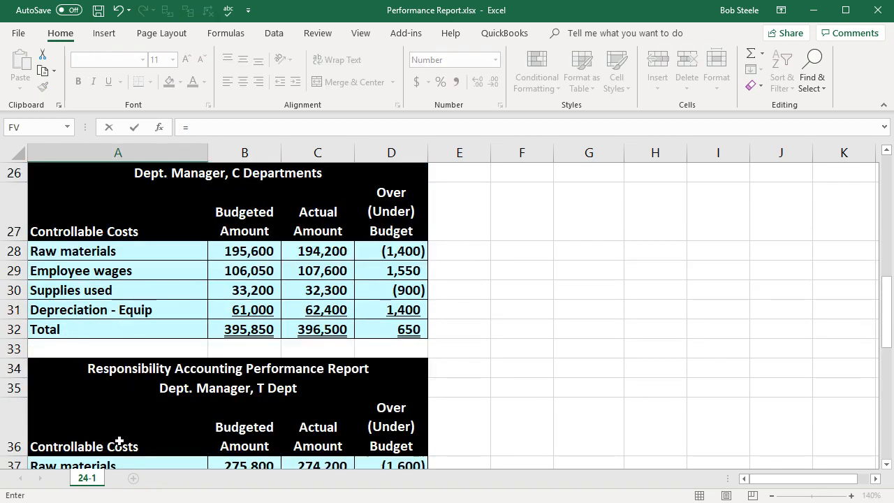
pyautogui.click(116, 272)
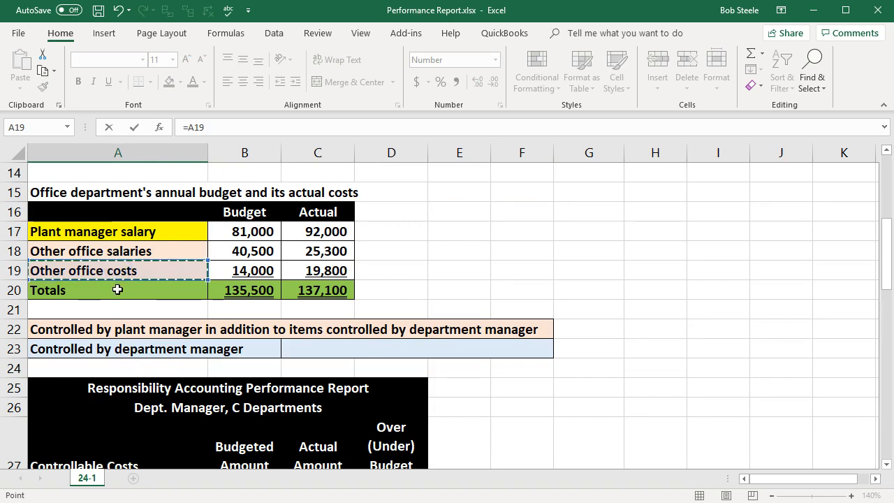
pyautogui.scroll(-9, 130, 252)
pyautogui.press('BackSpace')
pyautogui.press('BackSpace')
pyautogui.press('BackSpace')
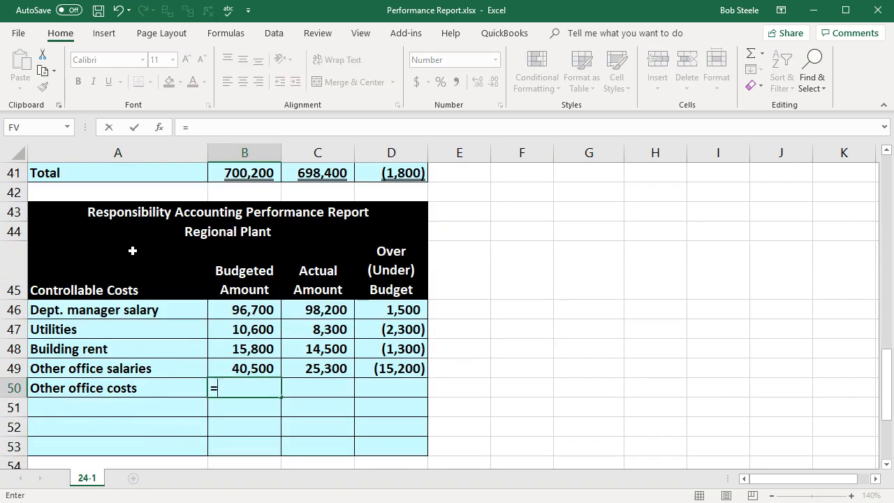
# - Link the other office costs' budgeted amount in B50 to B19 and actual amount in C50 to C19
pyautogui.scroll(9, 223, 329)
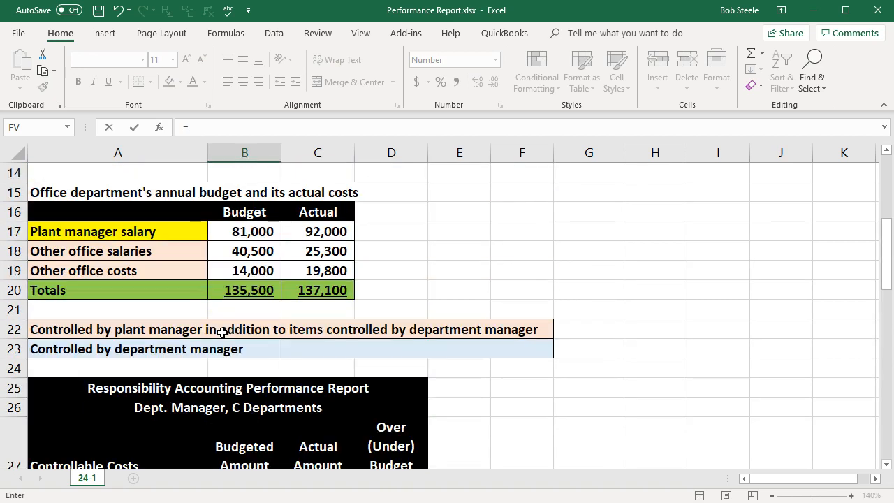
pyautogui.click(239, 272)
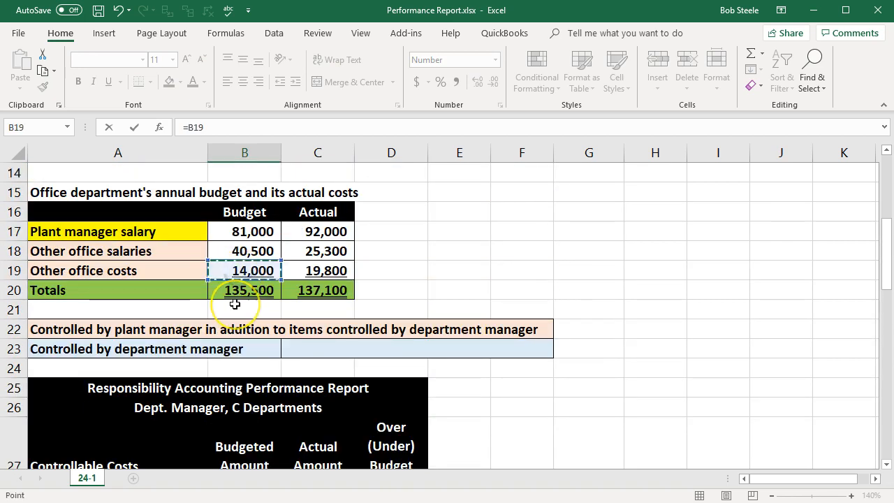
pyautogui.press('Tab')
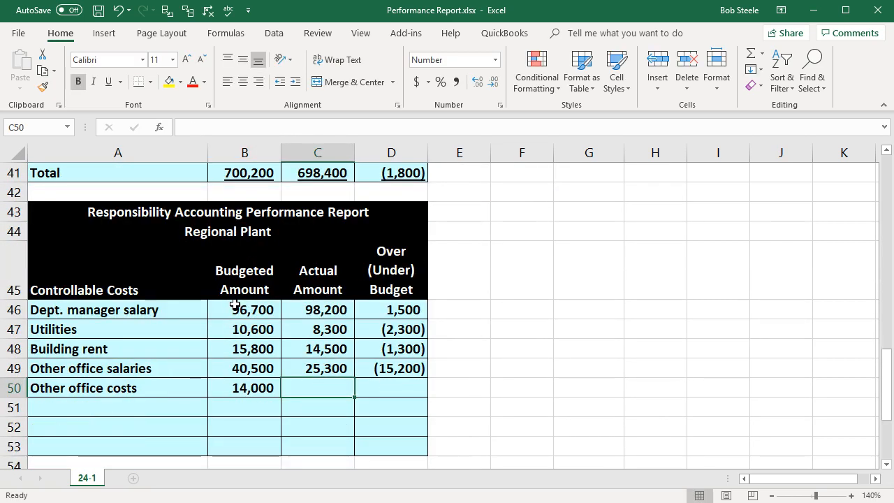
pyautogui.write('=')
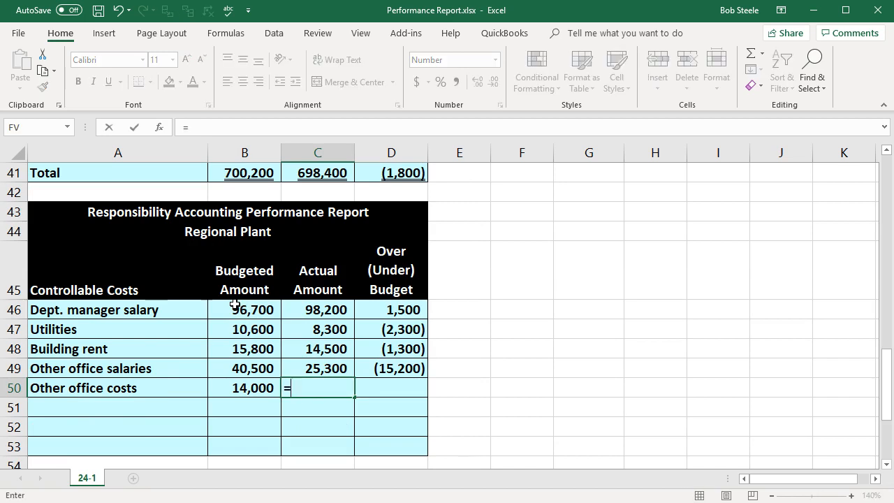
pyautogui.scroll(9, 235, 304)
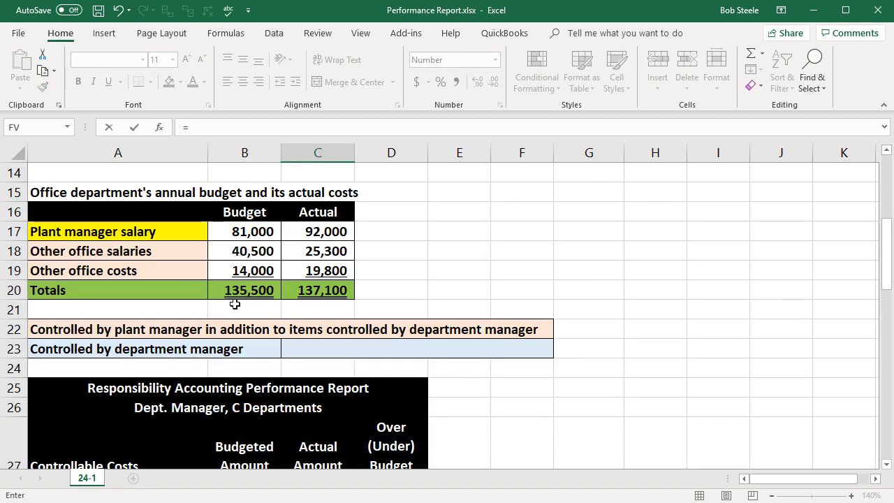
pyautogui.click(315, 268)
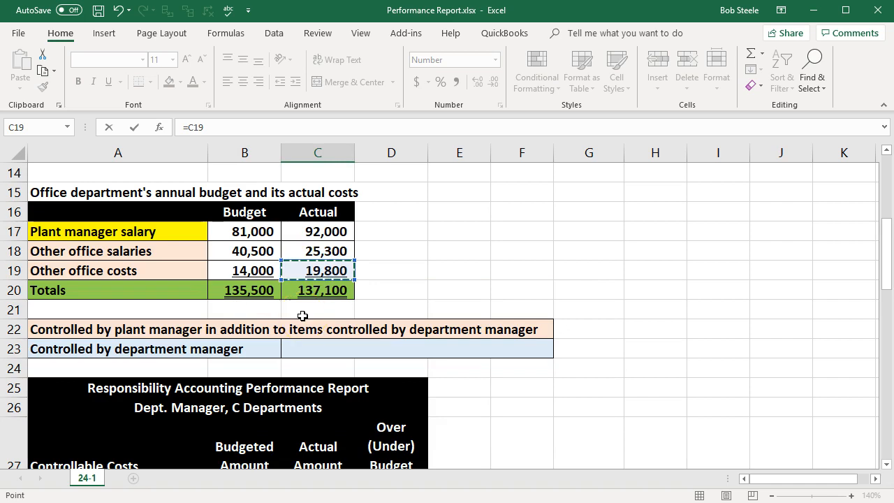
pyautogui.press('Tab')
# - Calculate the other office costs' over (under) budget amount in D50 with =C50-B50
pyautogui.write('=')
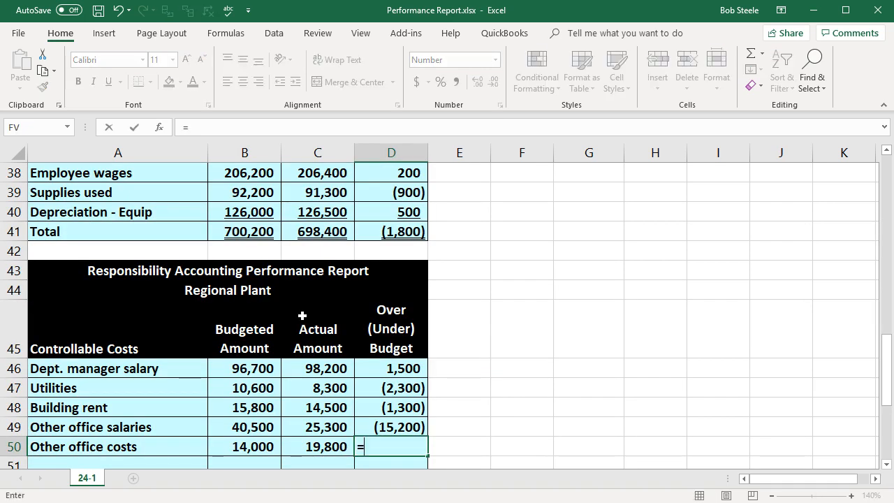
pyautogui.scroll(-1, 302, 316)
pyautogui.click(321, 390)
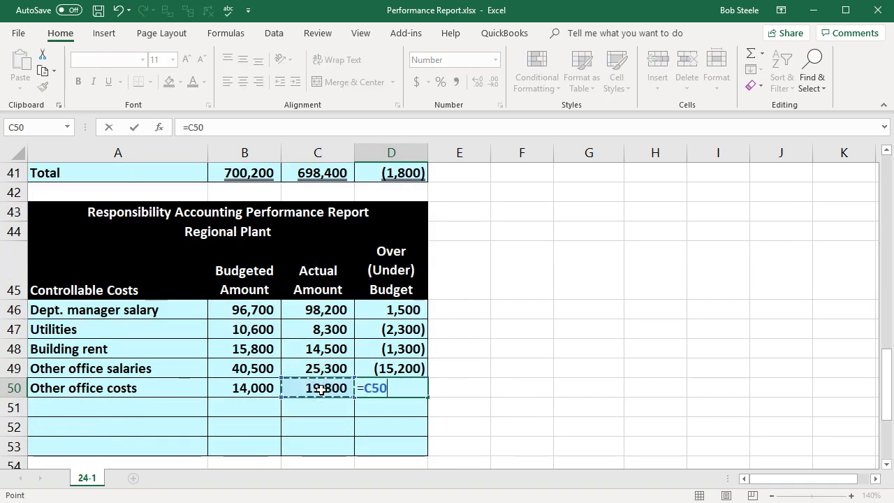
pyautogui.click(246, 387)
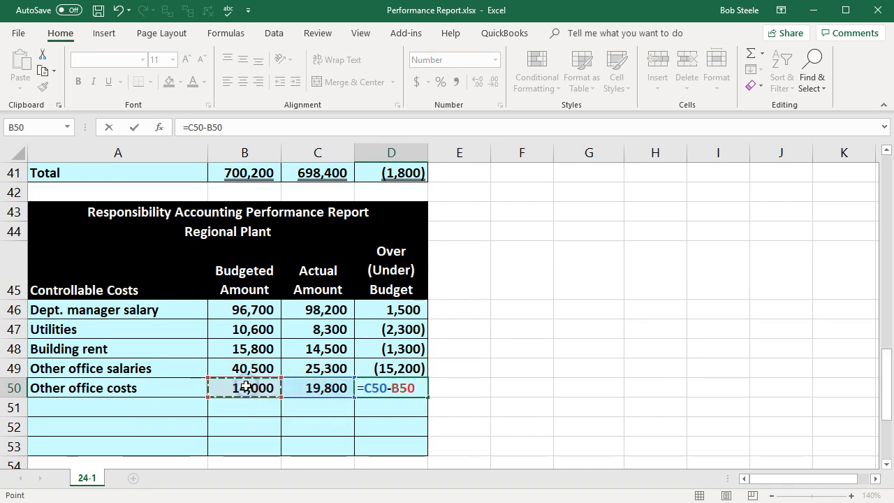
pyautogui.press('Return')
# - Paste the cost label "C department" into A51 of the Regional Plant report
pyautogui.scroll(9, 339, 396)
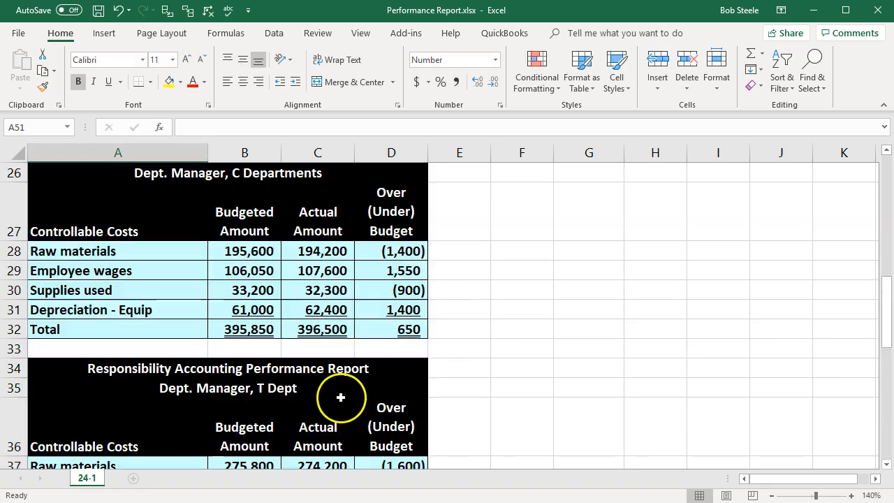
pyautogui.scroll(4, 340, 397)
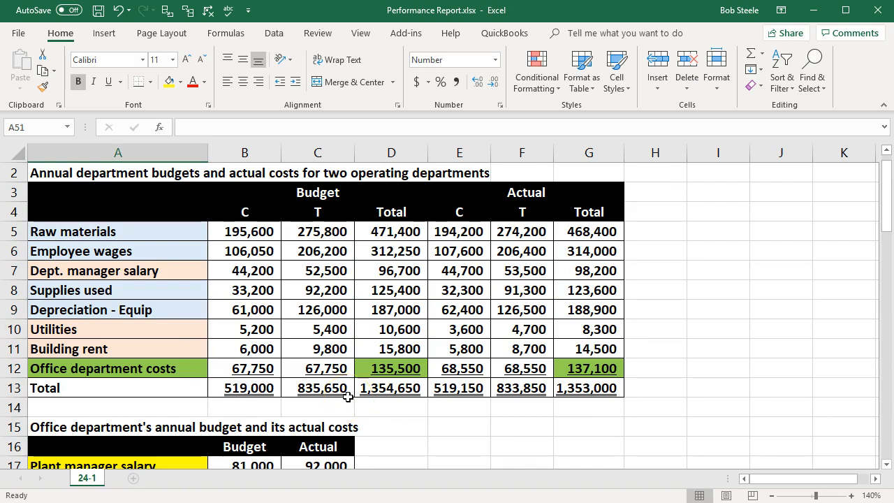
pyautogui.scroll(-7, 347, 396)
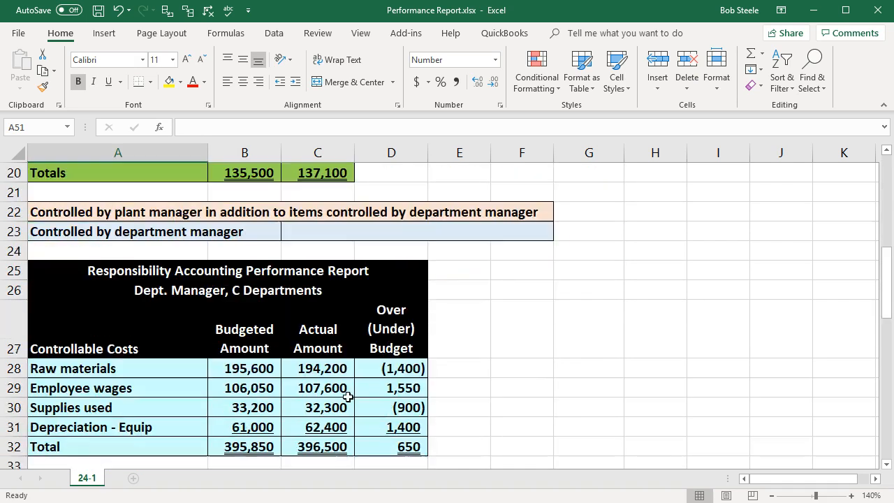
pyautogui.scroll(-6, 347, 396)
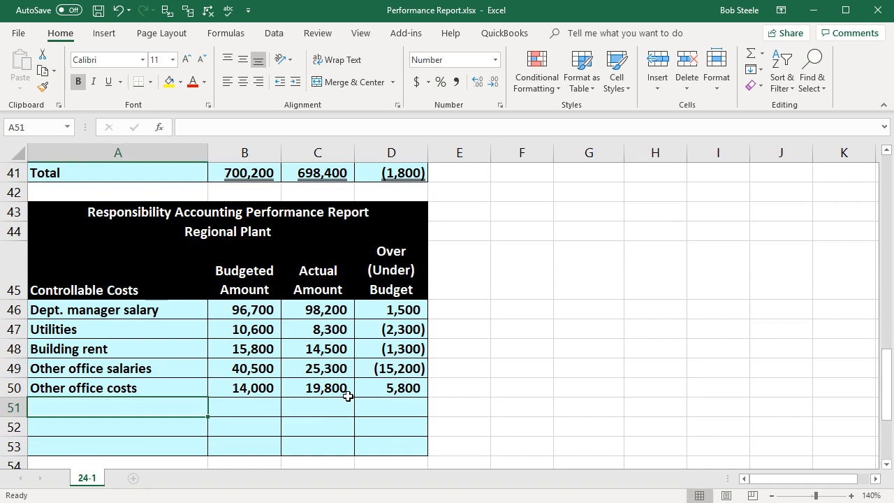
pyautogui.hotkey('ctrl', 'v')
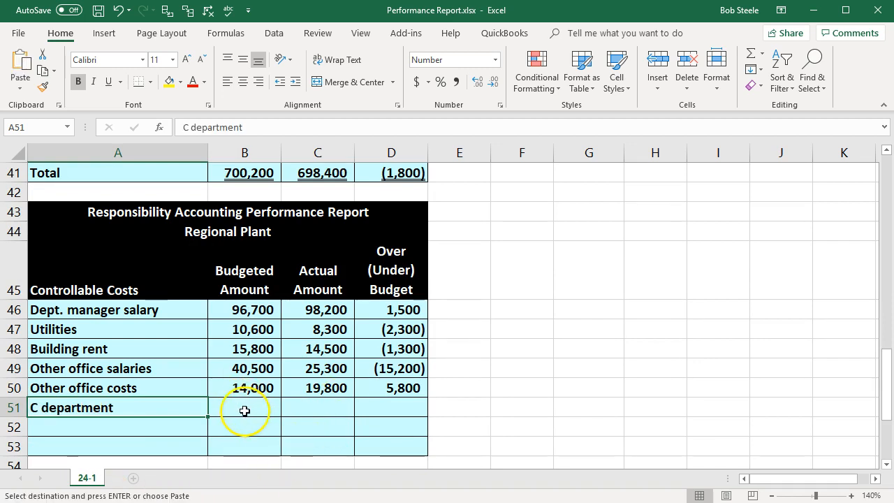
# - Link the C department's budgeted amount in B51 to the budgeted total in B32 of the C department report
pyautogui.click(241, 407)
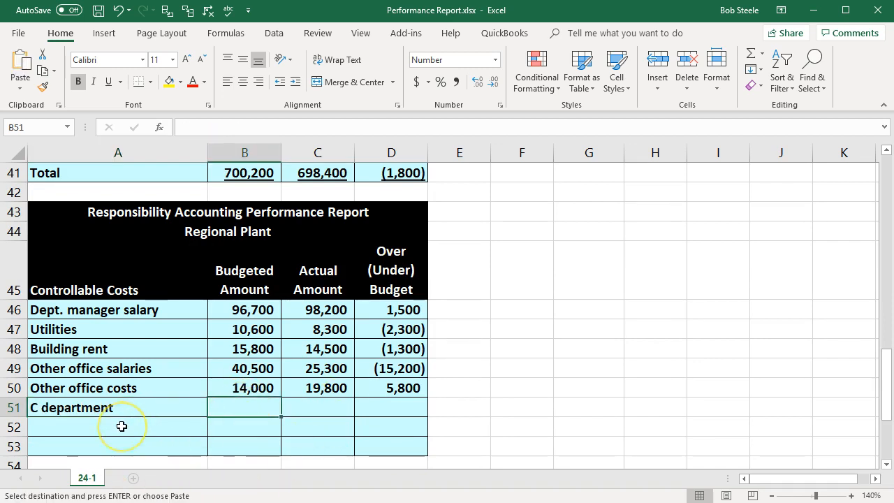
pyautogui.write('=')
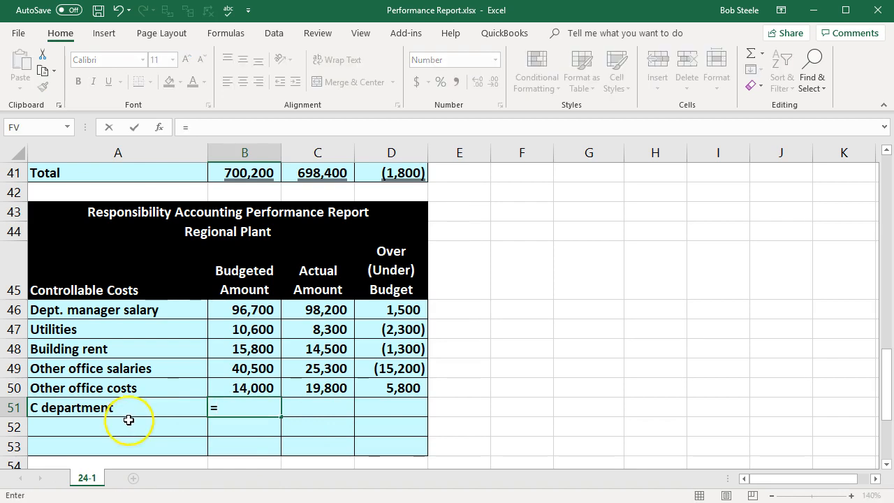
pyautogui.scroll(4, 126, 423)
pyautogui.scroll(1, 127, 420)
pyautogui.click(244, 329)
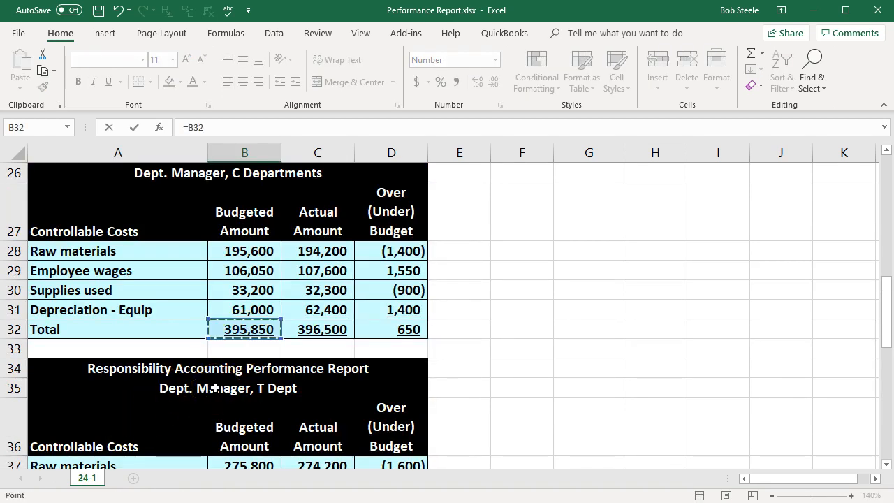
pyautogui.scroll(1, 192, 287)
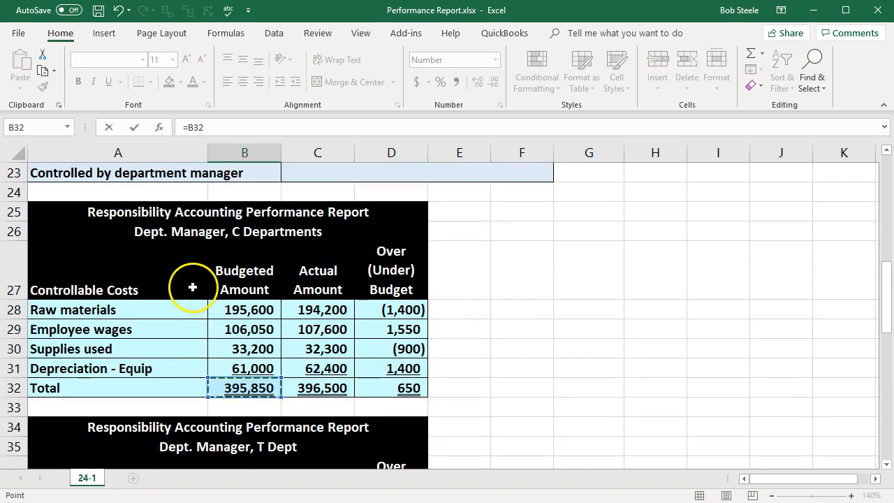
pyautogui.press('Tab')
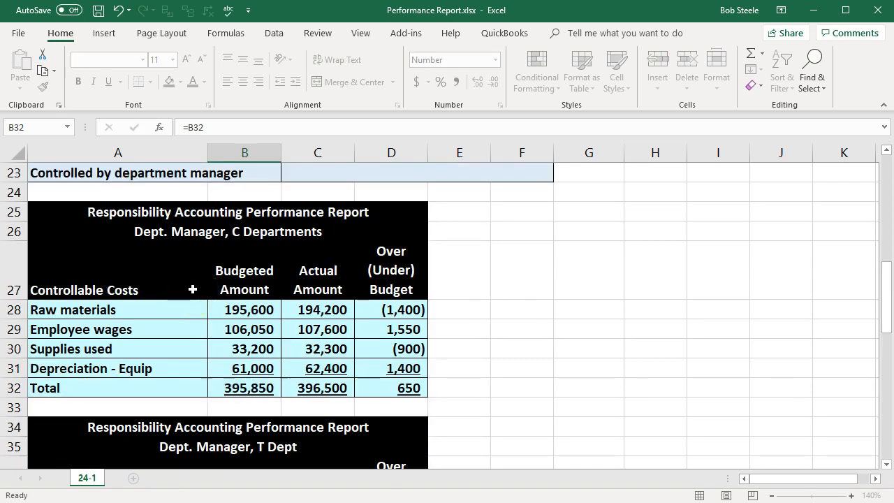
# - Link the C department's actual amount in C51 to the actual total in C32 of the C department report
pyautogui.write('=')
pyautogui.scroll(5, 192, 290)
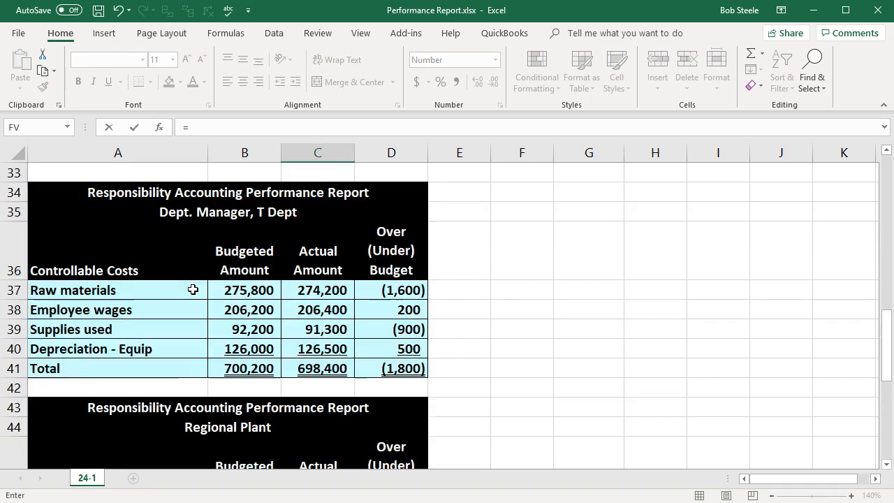
pyautogui.click(329, 369)
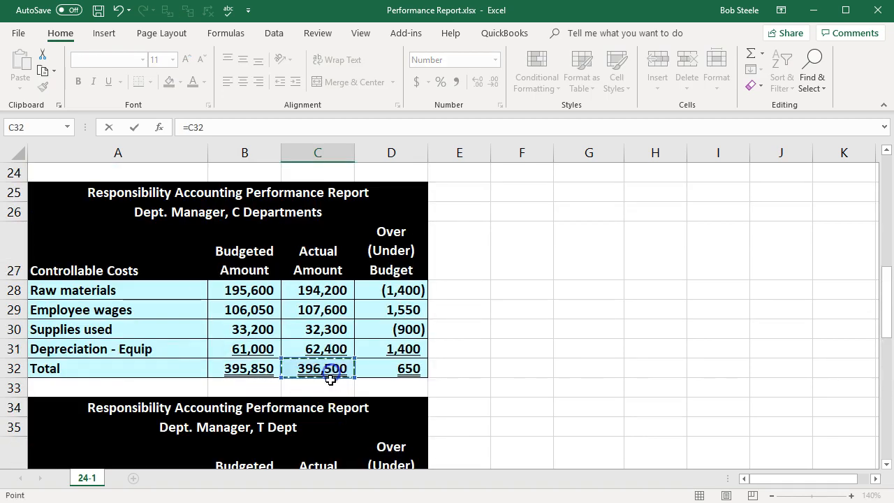
pyautogui.press('Tab')
pyautogui.scroll(-1, 338, 412)
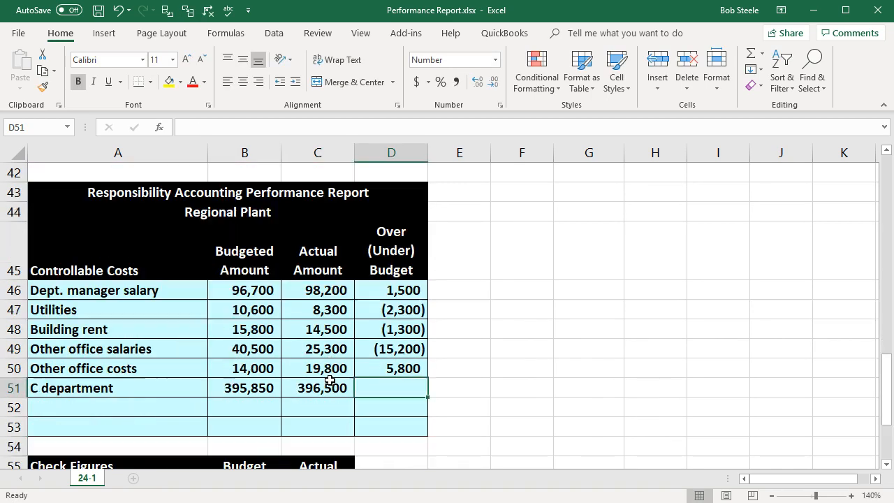
# - Calculate the C department's over (under) budget amount in D51 with =C51-B51
pyautogui.write('=')
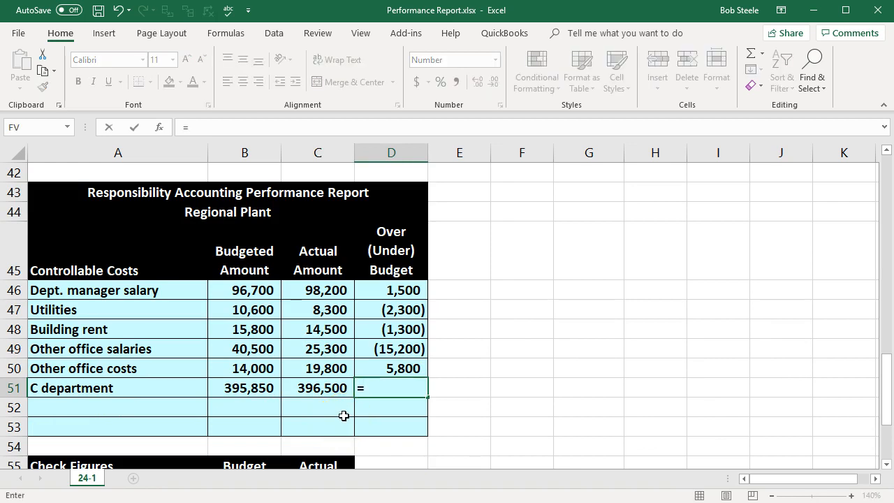
pyautogui.click(322, 388)
pyautogui.write('-')
pyautogui.click(248, 388)
pyautogui.press('Return')
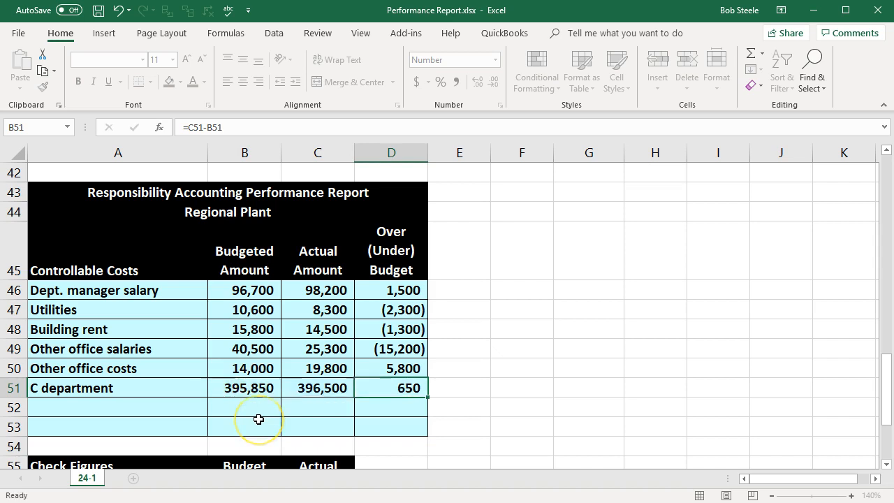
# - Enter the cost label "T departments" in A52 of the Regional Plant report
pyautogui.click(258, 418)
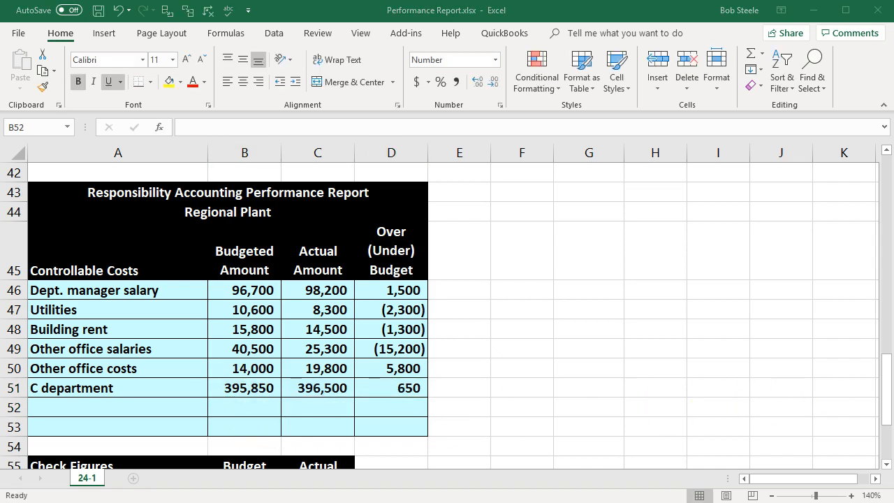
pyautogui.click(132, 406)
pyautogui.write('T departments')
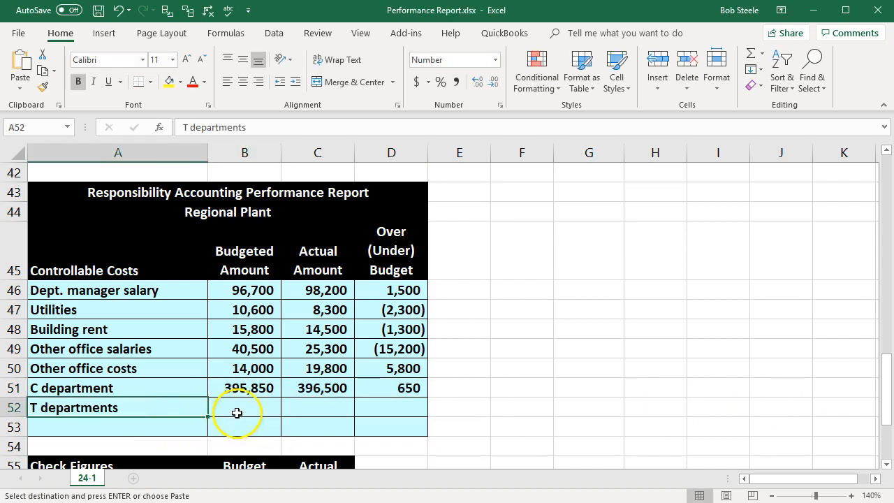
# - Link the T departments' budgeted amount in B52 to the budgeted total in B41 of the T department report
pyautogui.click(237, 413)
pyautogui.write('=')
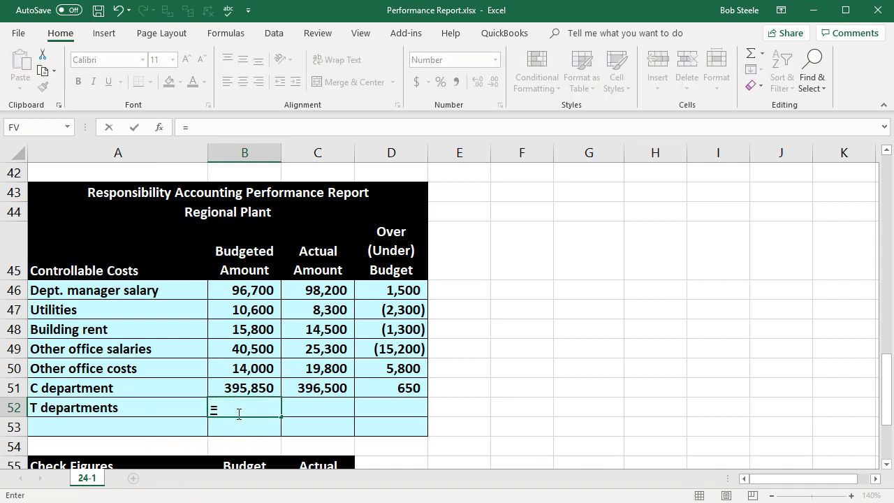
pyautogui.scroll(5, 238, 413)
pyautogui.scroll(3, 237, 414)
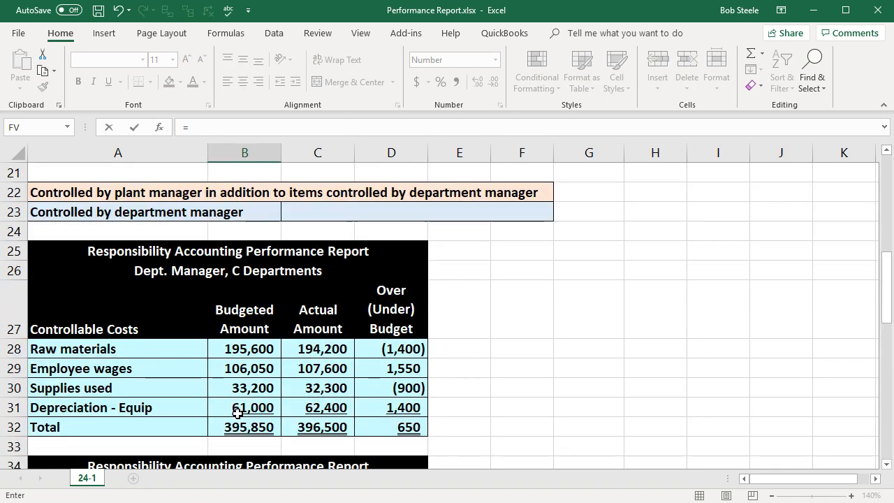
pyautogui.scroll(-5, 238, 413)
pyautogui.scroll(-1, 238, 413)
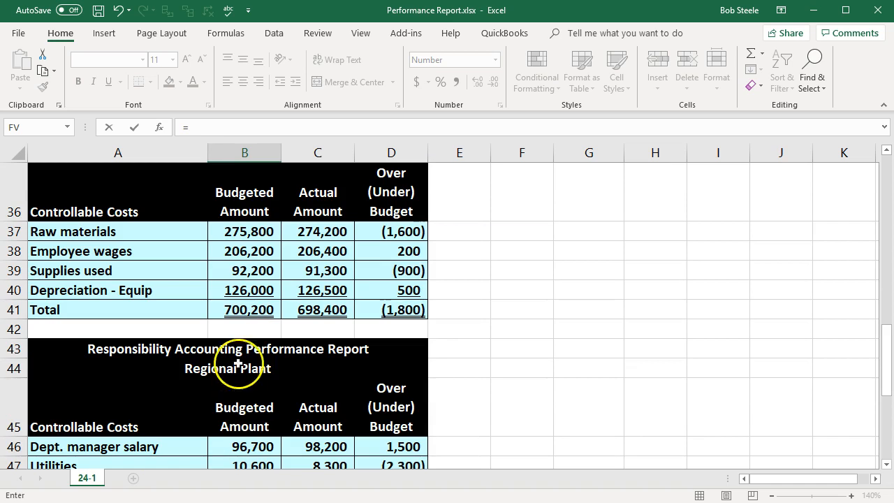
pyautogui.click(243, 310)
pyautogui.press('Tab')
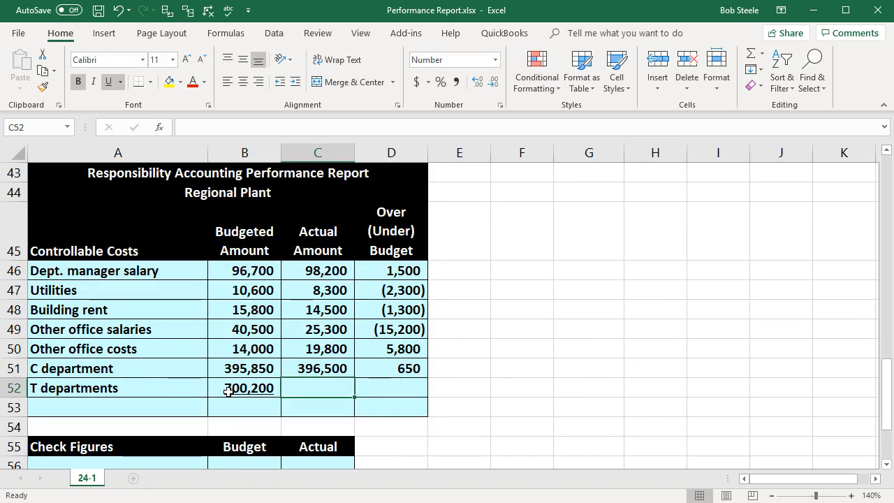
# - Link the T departments' actual amount in C52 to the actual total in C41 of the T department report
pyautogui.write('=')
pyautogui.scroll(2, 228, 391)
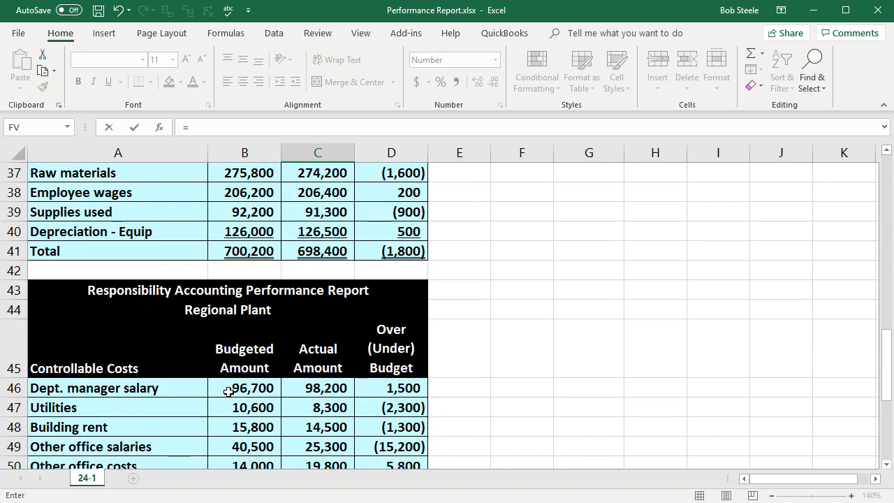
pyautogui.click(321, 252)
pyautogui.press('Tab')
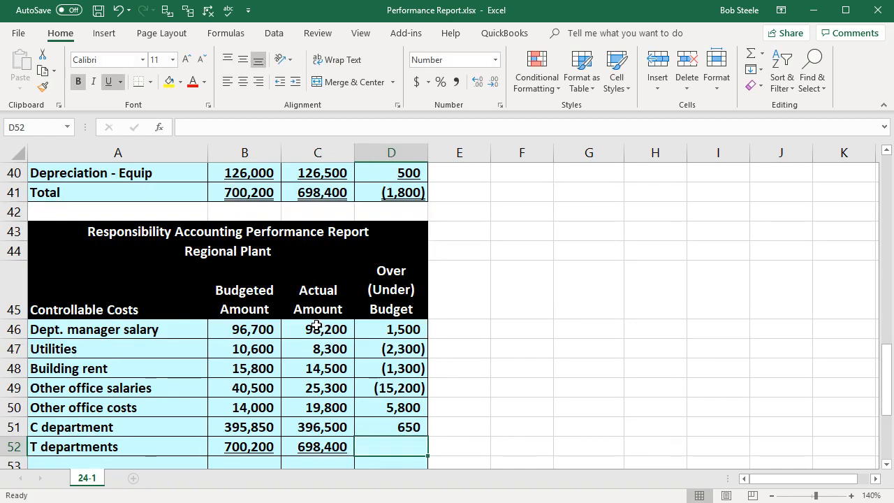
# - Calculate the T departments' over (under) budget amount in D52 with =C52-B52
pyautogui.scroll(-1, 316, 325)
pyautogui.write('=')
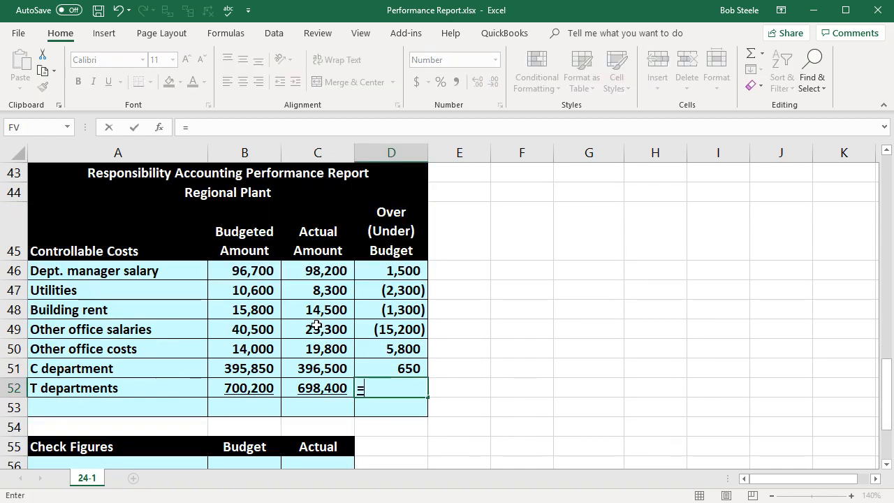
pyautogui.click(325, 383)
pyautogui.write('-')
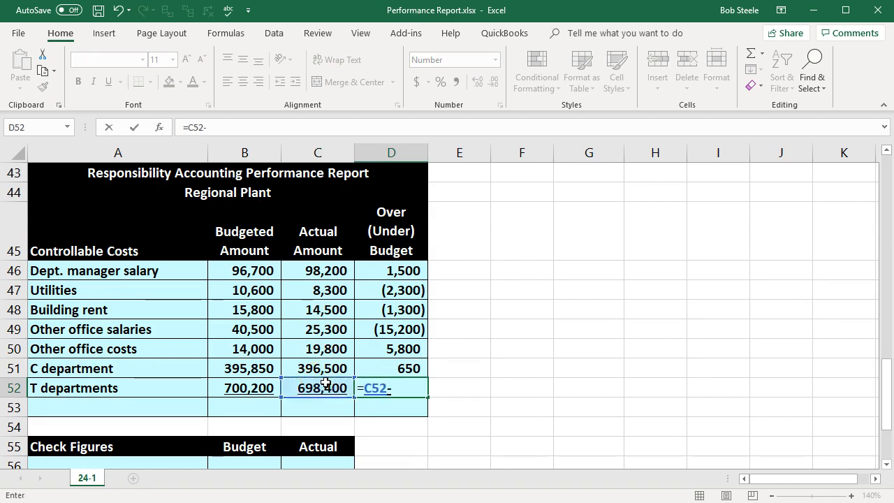
pyautogui.click(237, 389)
pyautogui.press('Return')
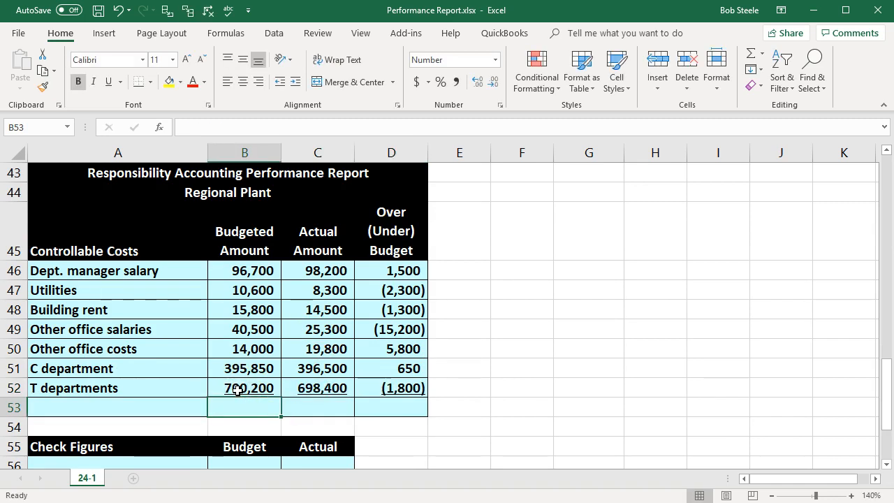
# - Label A53 "Total" and sum the Regional Plant's budgeted amounts B46:B52 in B53
pyautogui.click(187, 409)
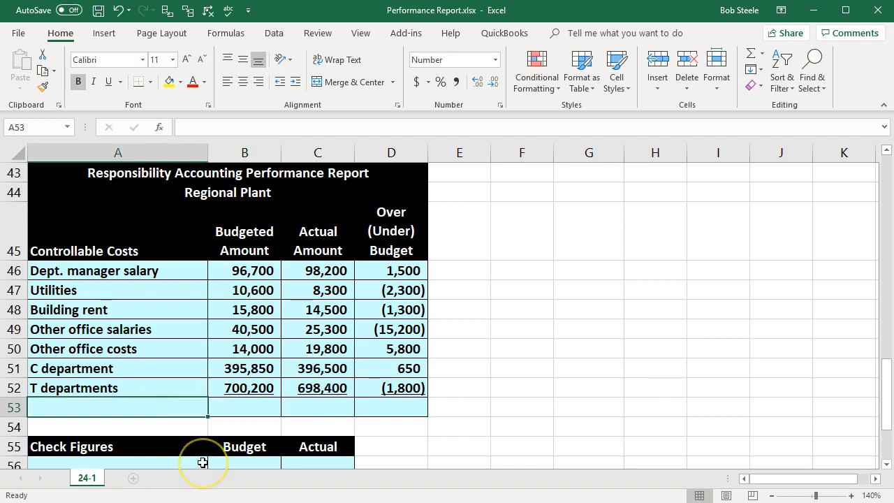
pyautogui.write('Total')
pyautogui.press('Tab')
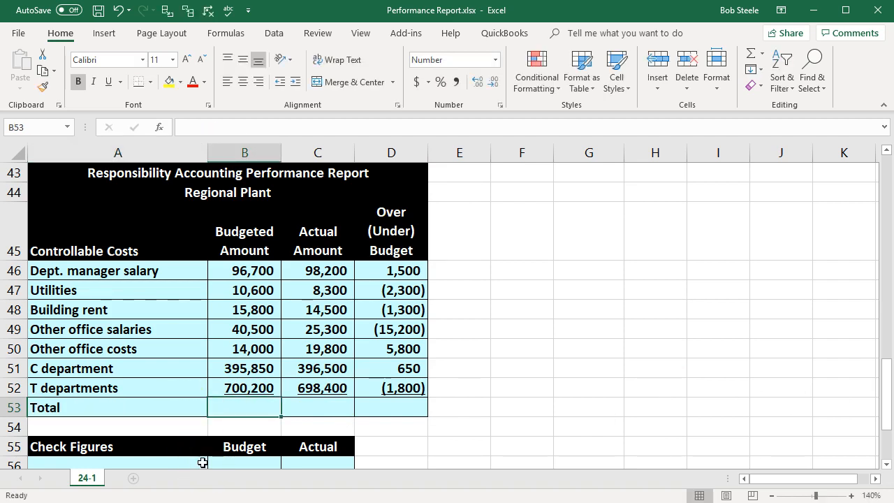
pyautogui.write('=sum')
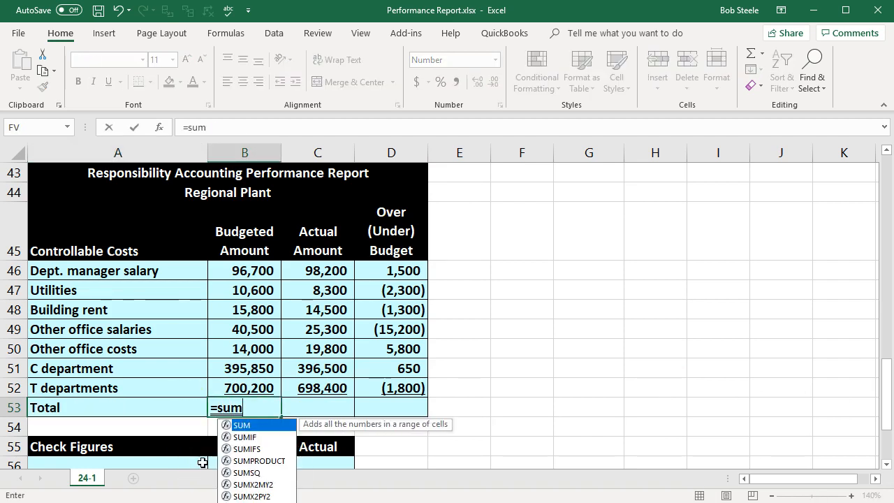
pyautogui.write('(')
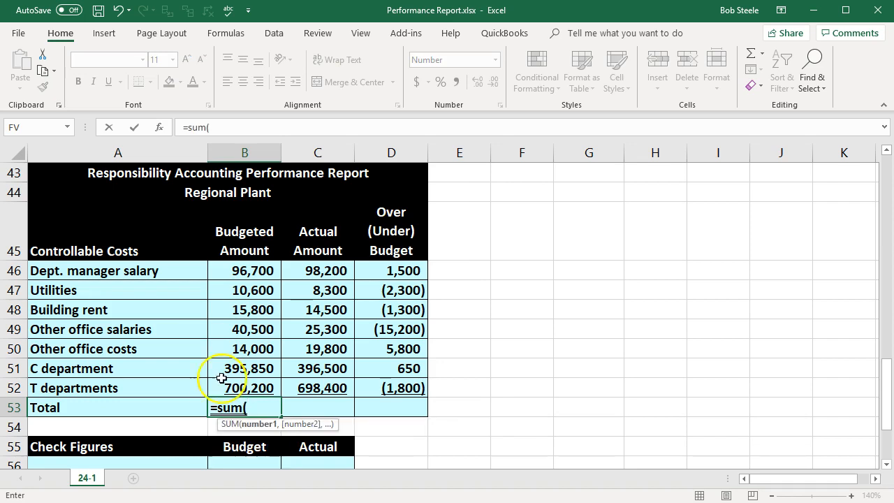
pyautogui.moveTo(238, 273); pyautogui.dragTo(234, 389)
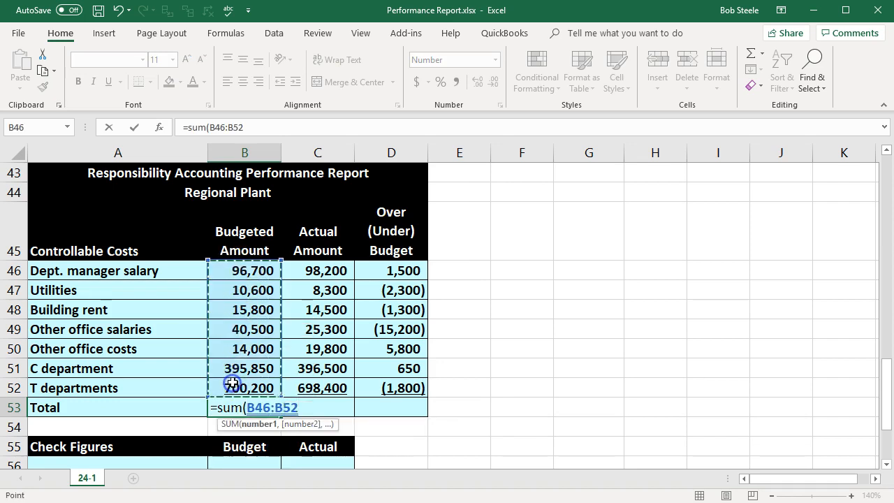
pyautogui.press('Tab')
# - Sum the actual amounts C46:C52 in C53 and the over (under) budget amounts D46:D52 in D53
pyautogui.write('=sum(')
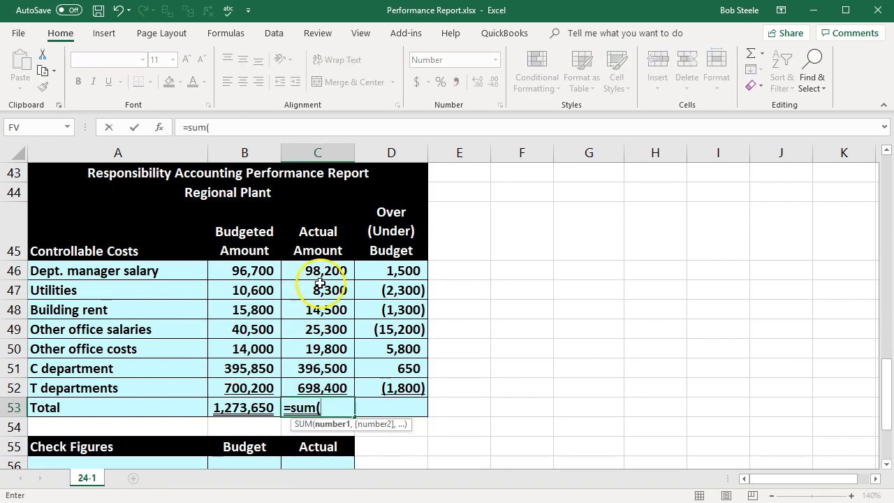
pyautogui.moveTo(323, 274); pyautogui.dragTo(319, 392)
pyautogui.press('Tab')
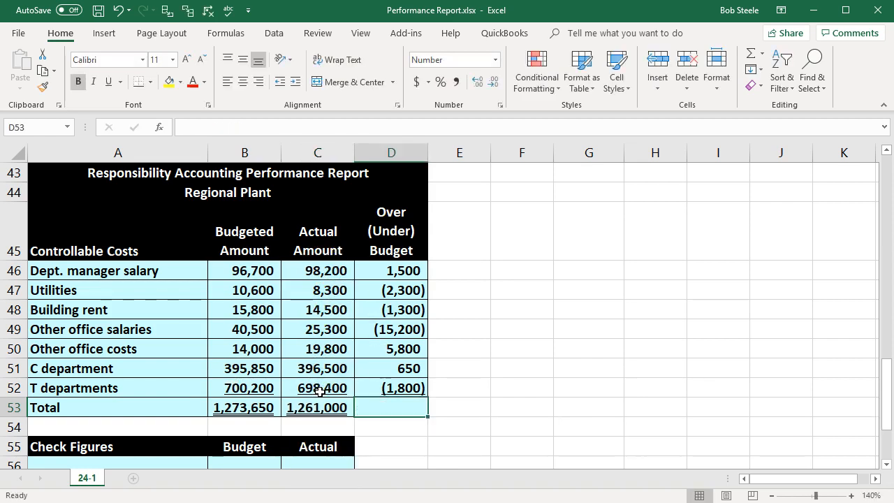
pyautogui.write('=sum(')
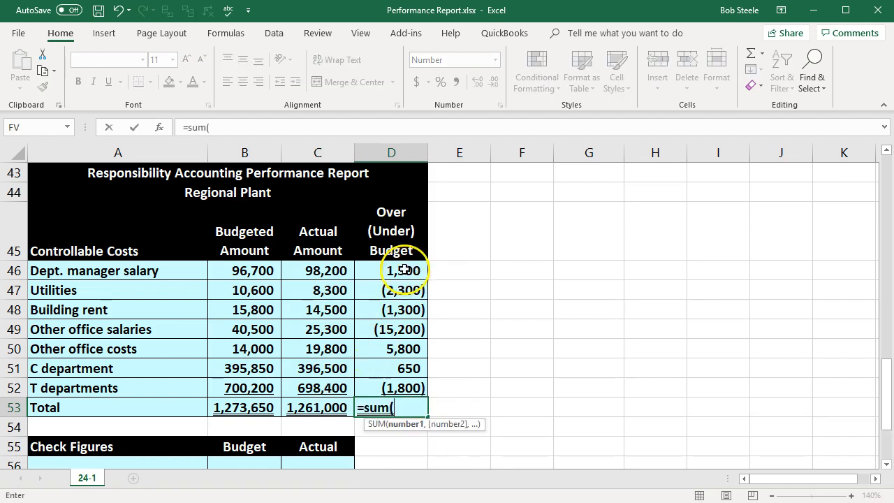
pyautogui.moveTo(403, 271); pyautogui.dragTo(388, 385)
pyautogui.press('Tab')
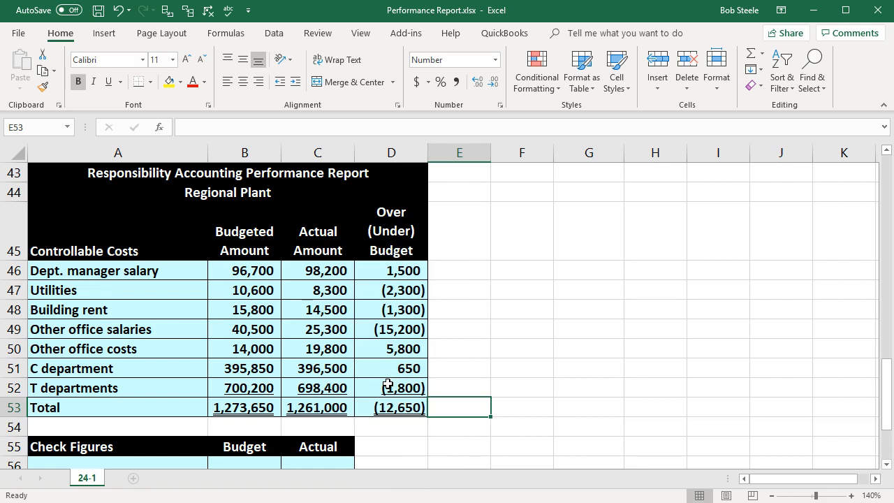
# - Cross-check the Regional Plant's total over (under) budget amount with =C53-B53 in E53 and clear that check formula
pyautogui.write('=')
pyautogui.press('Left')
pyautogui.press('Left')
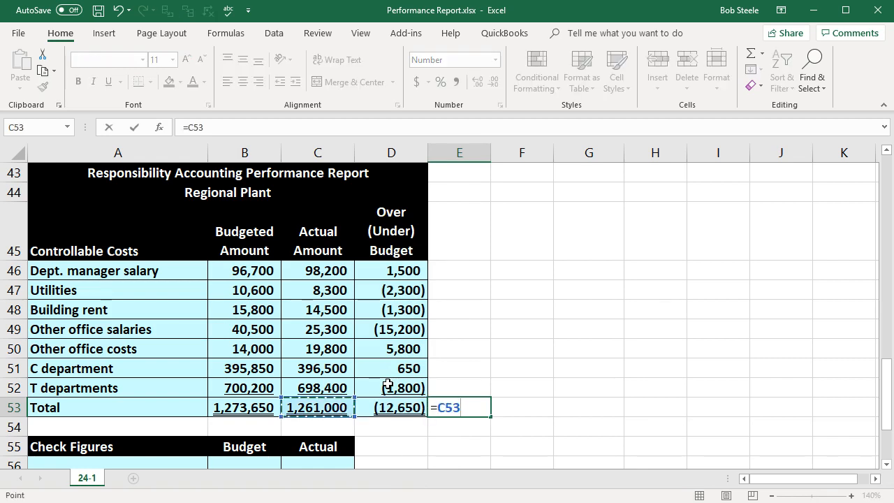
pyautogui.write('-')
pyautogui.press('Left')
pyautogui.press('Left')
pyautogui.press('Left')
pyautogui.press('Return')
pyautogui.press('Right')
pyautogui.press('Right')
pyautogui.press('Right')
pyautogui.press('Right')
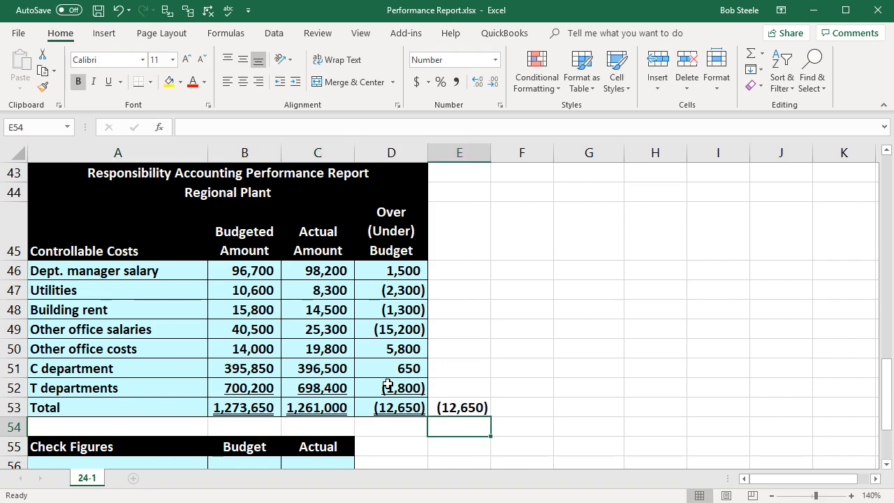
pyautogui.press('Up')
pyautogui.press('Delete')
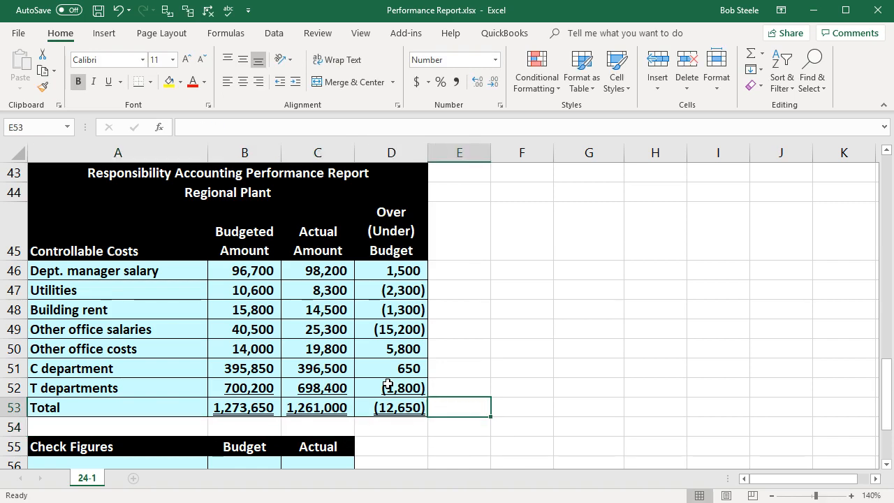
# - Review the operating departments' cost items and compare the office department costs in row 12 with the office department's budget and actual totals
pyautogui.scroll(-1, 391, 384)
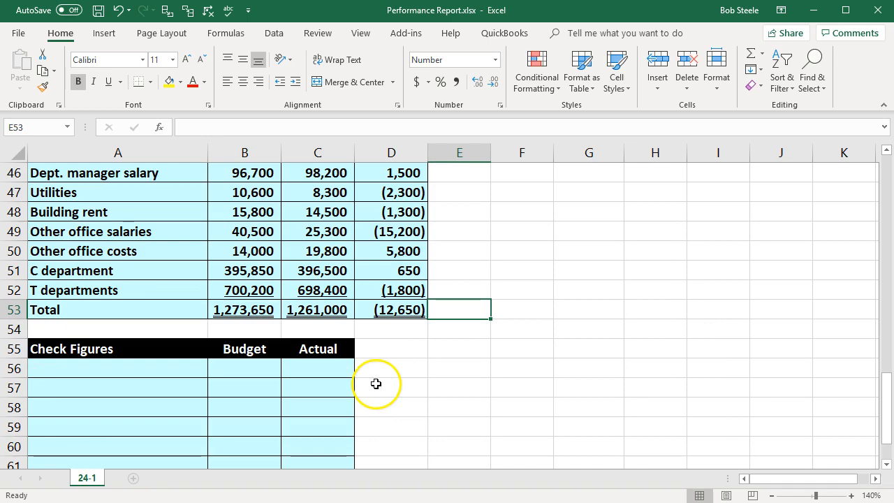
pyautogui.scroll(5, 370, 384)
pyautogui.scroll(9, 364, 382)
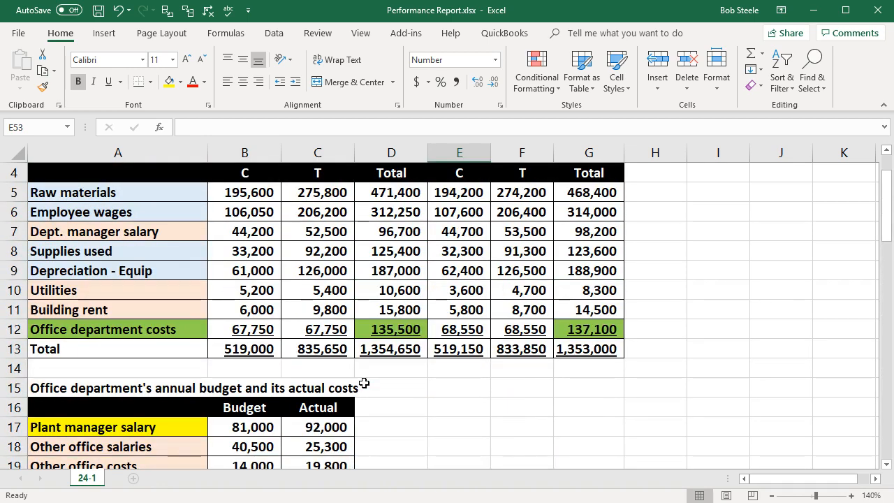
pyautogui.moveTo(151, 199); pyautogui.dragTo(139, 309)
pyautogui.click(130, 330)
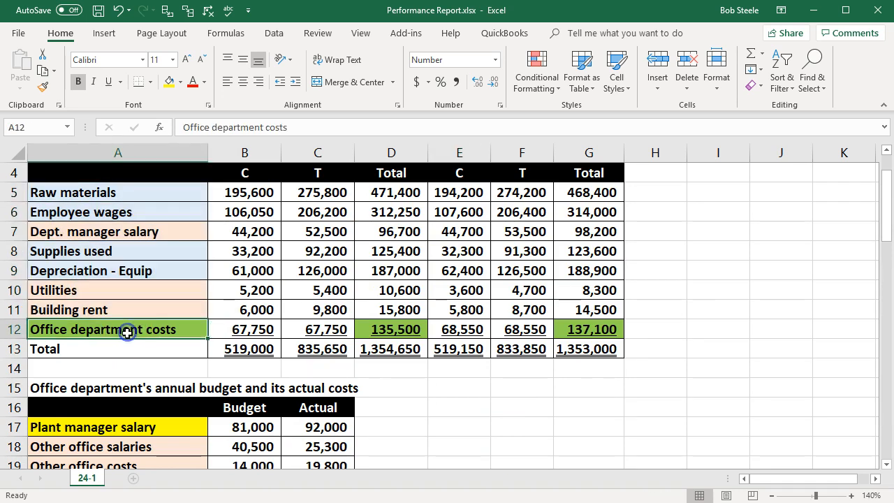
pyautogui.scroll(-1, 471, 246)
pyautogui.click(269, 426)
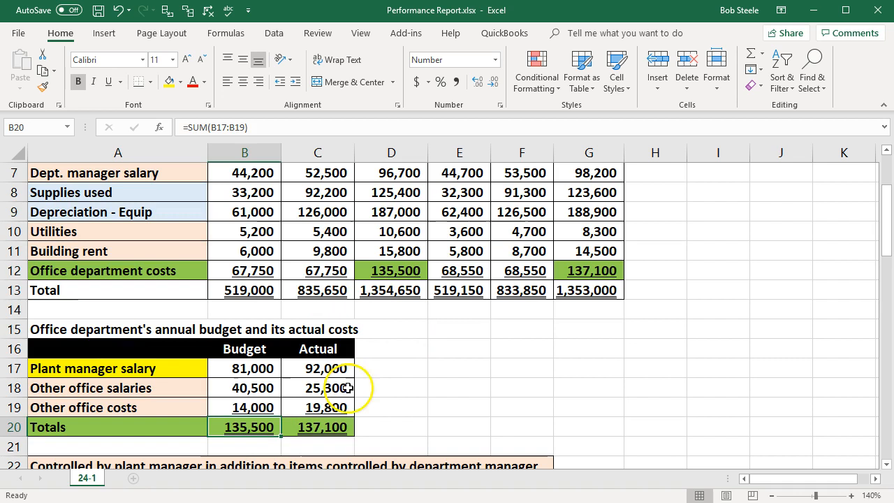
pyautogui.click(334, 421)
pyautogui.click(381, 271)
pyautogui.scroll(2, 405, 377)
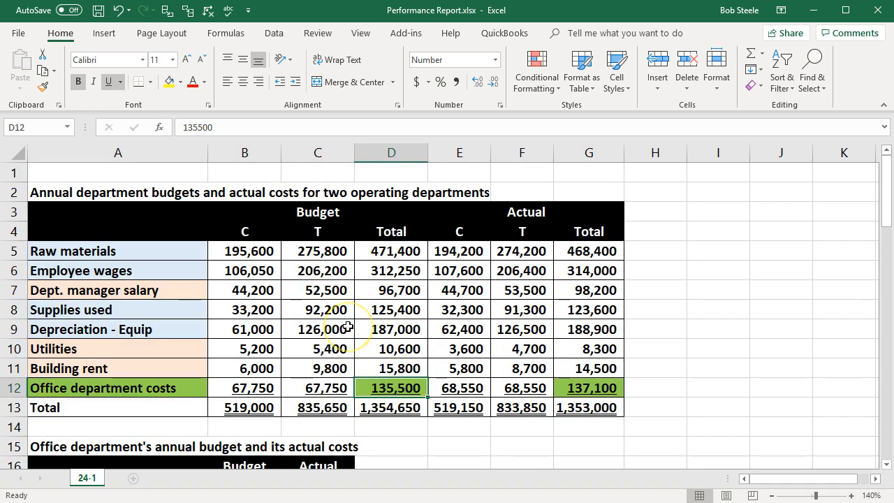
pyautogui.scroll(-1, 347, 327)
pyautogui.click(261, 408)
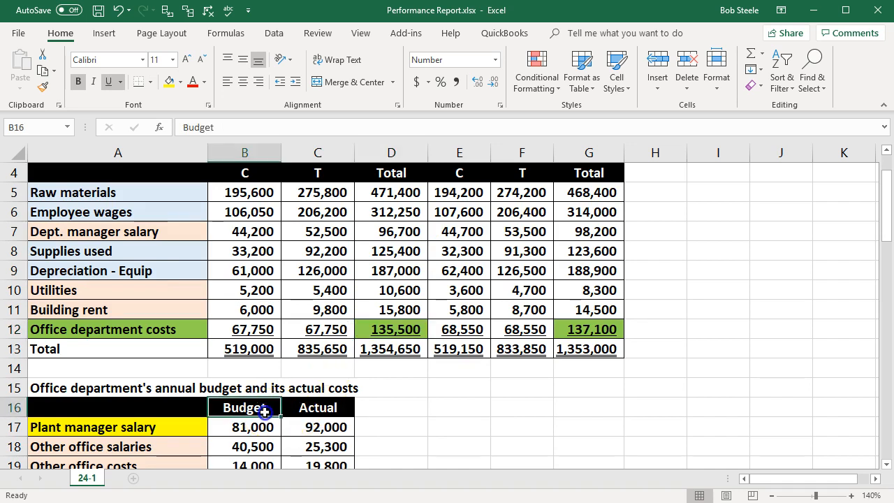
pyautogui.scroll(1, 258, 402)
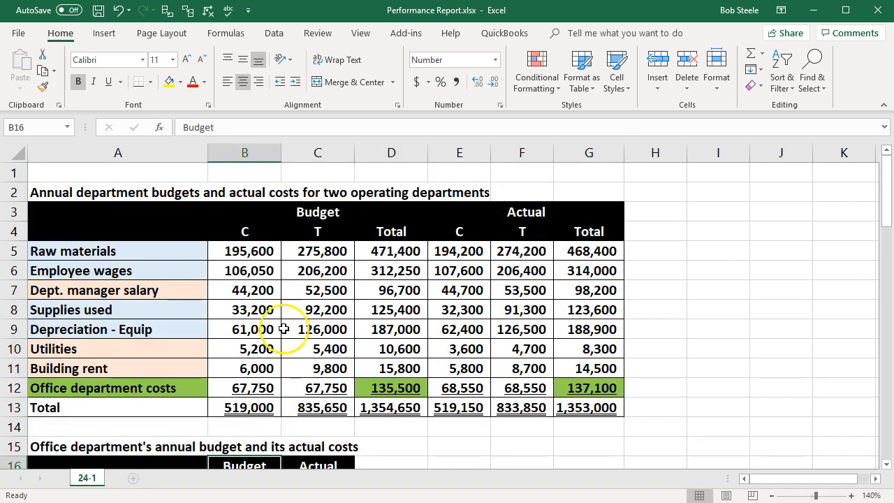
# - Review the source cost table and the department and Regional Plant reports down to the Check Figures table
pyautogui.click(259, 225)
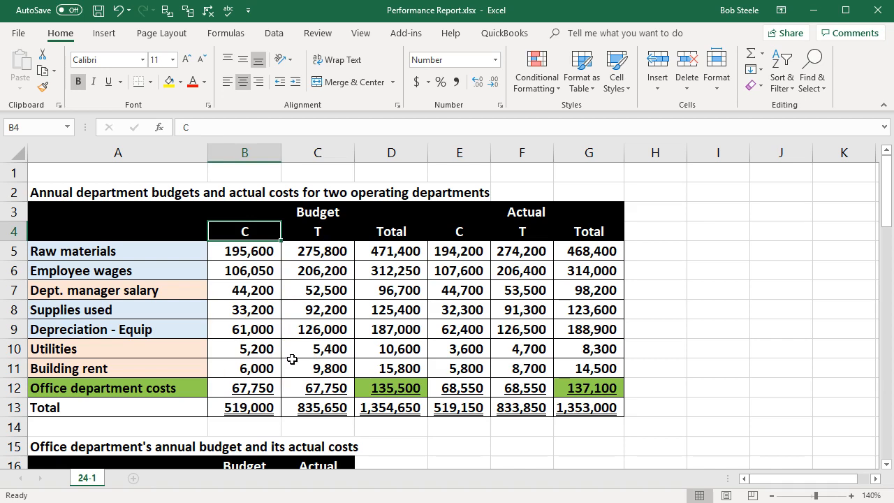
pyautogui.scroll(-10, 292, 359)
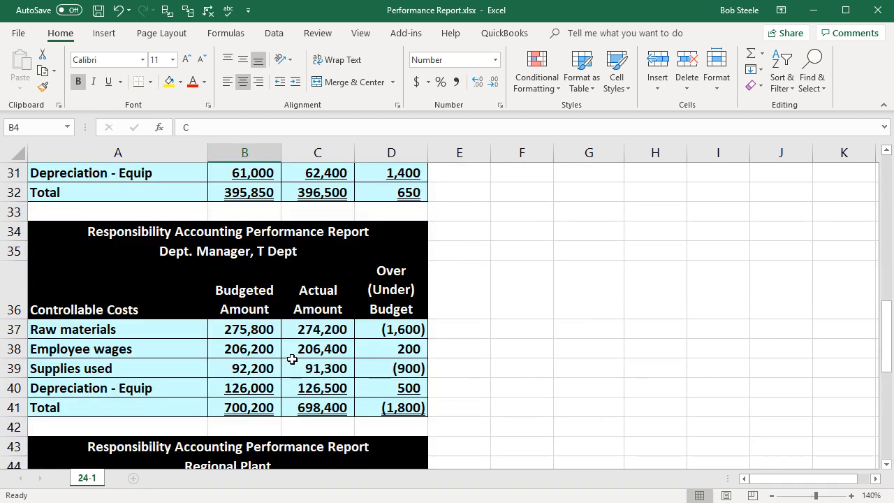
pyautogui.scroll(-2, 646, 377)
pyautogui.scroll(1, 646, 377)
pyautogui.scroll(-6, 580, 363)
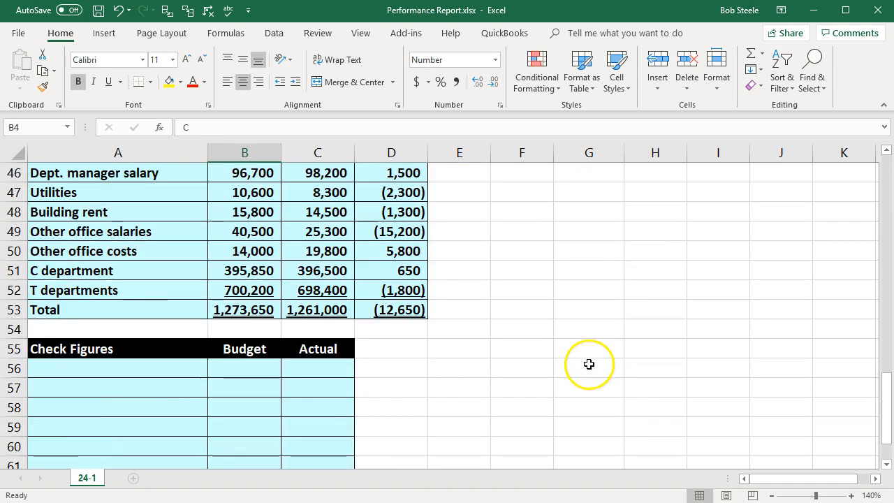
pyautogui.click(564, 347)
pyautogui.scroll(-2, 569, 349)
pyautogui.scroll(2, 593, 356)
pyautogui.click(717, 388)
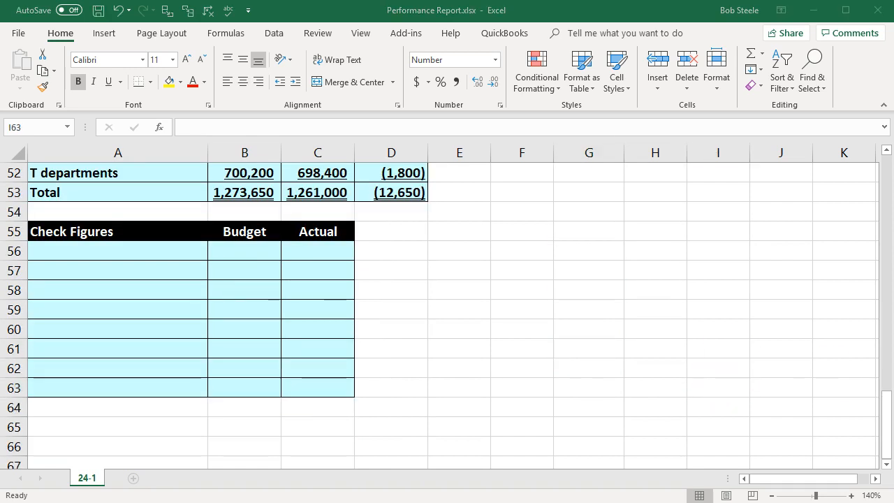
# - Label A56 "Department costs" and link B56 to the operating departments' total budget in D13
pyautogui.click(277, 286)
pyautogui.click(94, 253)
pyautogui.write('Department costs')
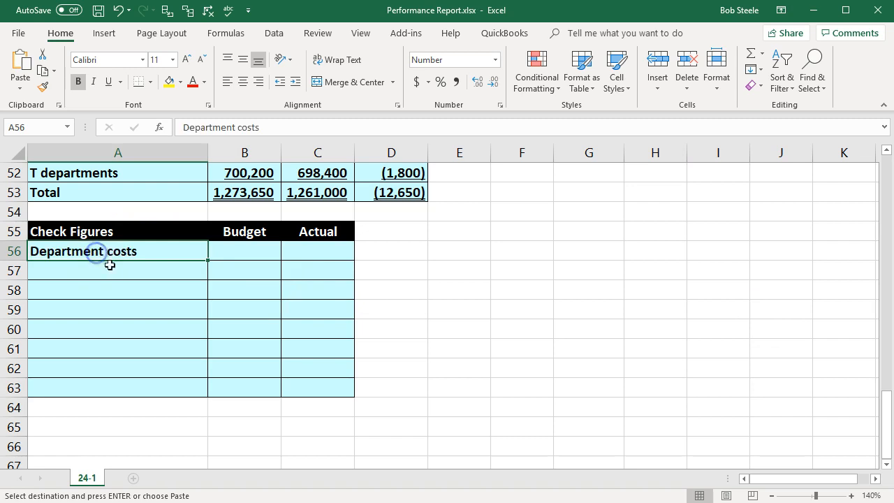
pyautogui.press('Tab')
pyautogui.write('=')
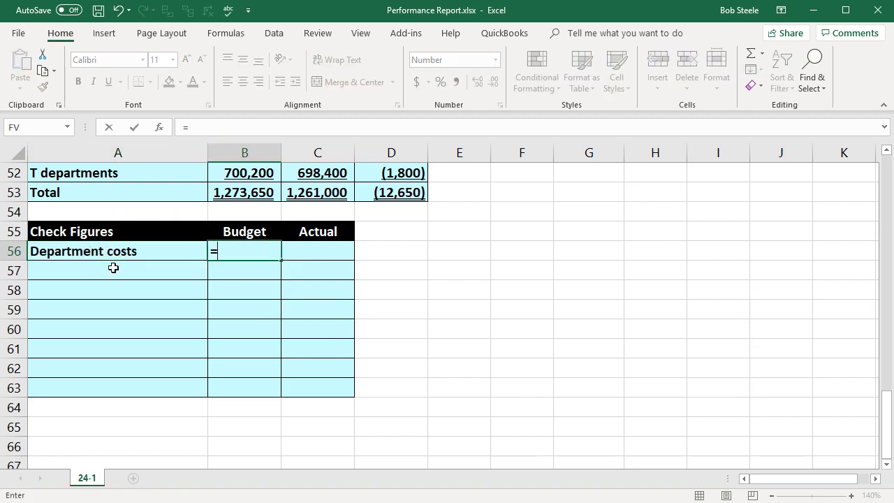
pyautogui.scroll(14, 114, 269)
pyautogui.scroll(3, 134, 280)
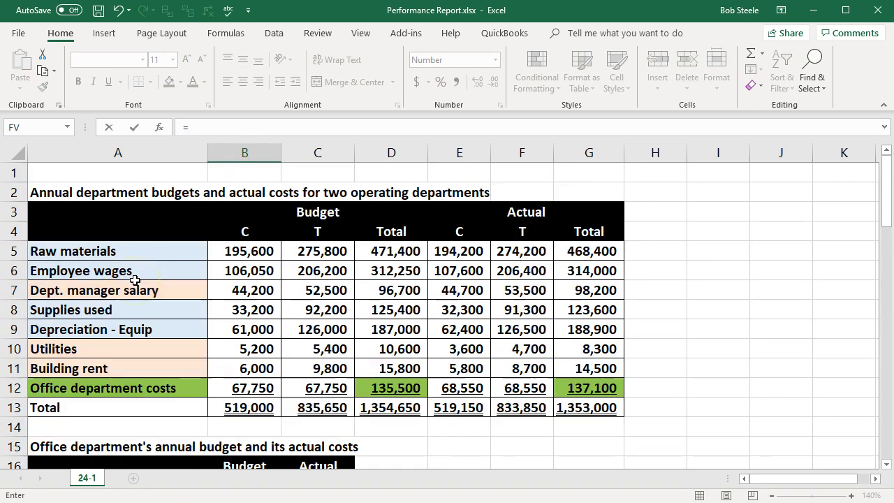
pyautogui.scroll(-1, 134, 279)
pyautogui.click(383, 350)
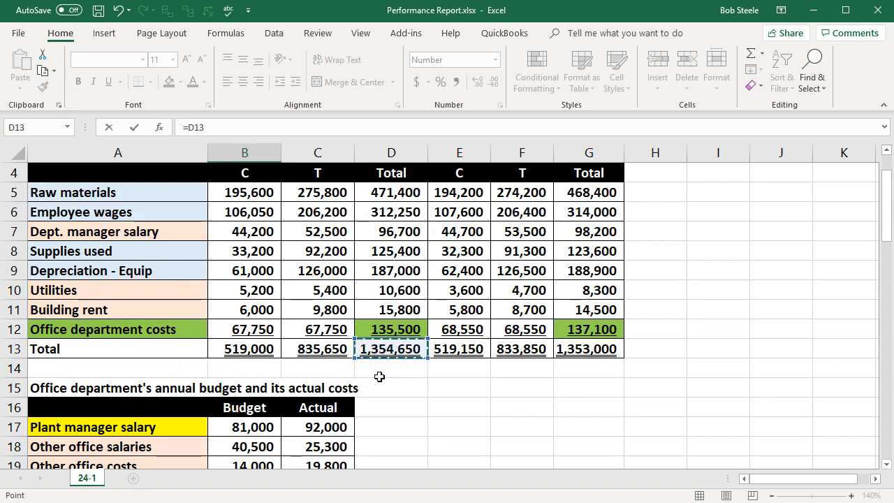
pyautogui.click(404, 358)
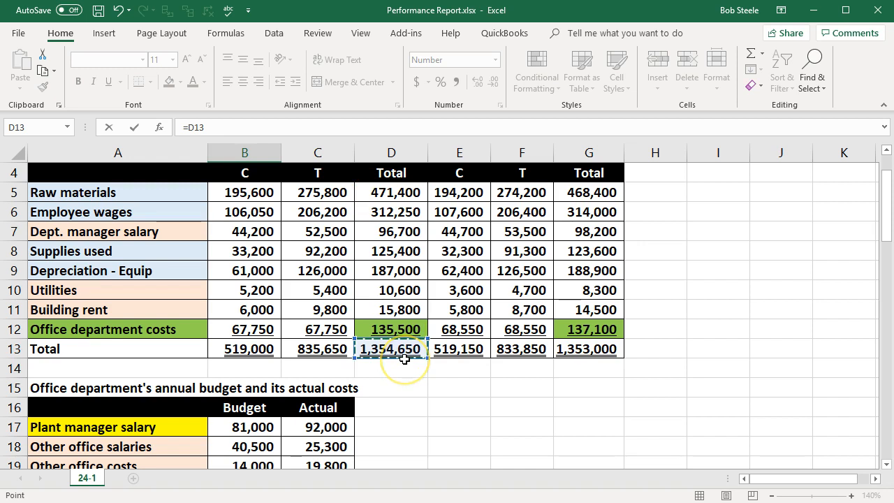
pyautogui.press('Escape')
# - Link C56 to the operating departments' total actual costs in G13
pyautogui.write('=')
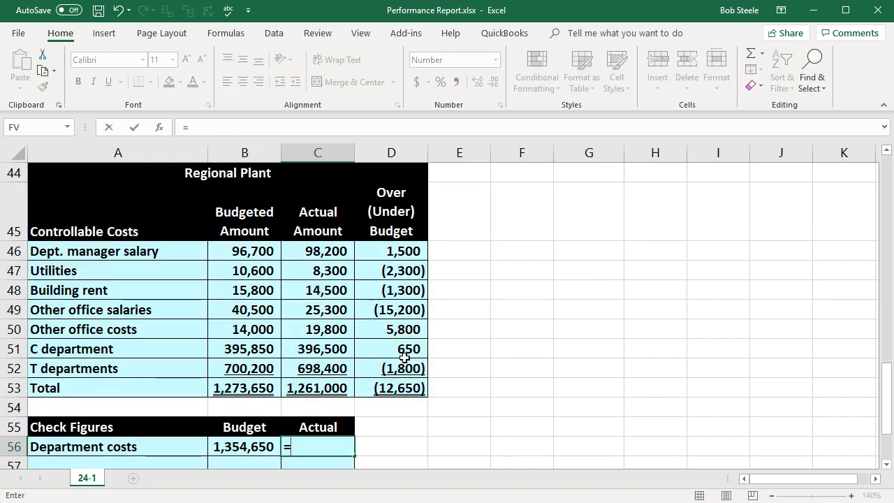
pyautogui.scroll(11, 582, 297)
pyautogui.scroll(1, 582, 296)
pyautogui.click(586, 271)
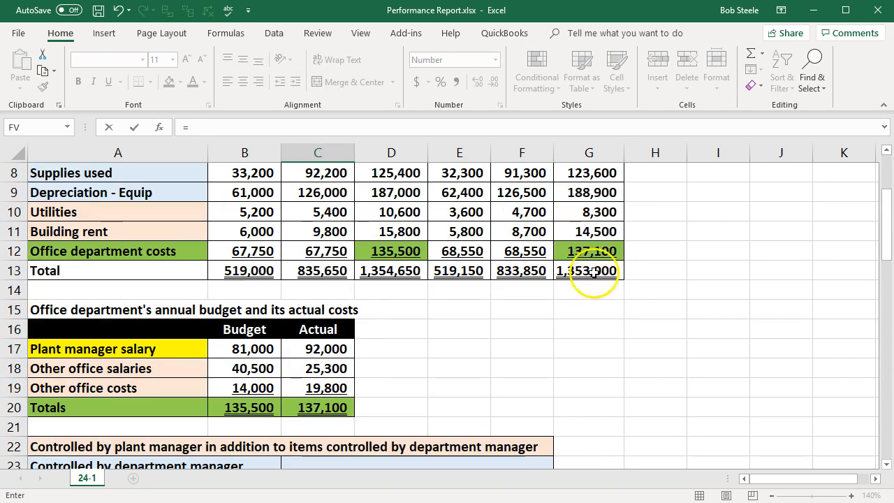
pyautogui.press('Return')
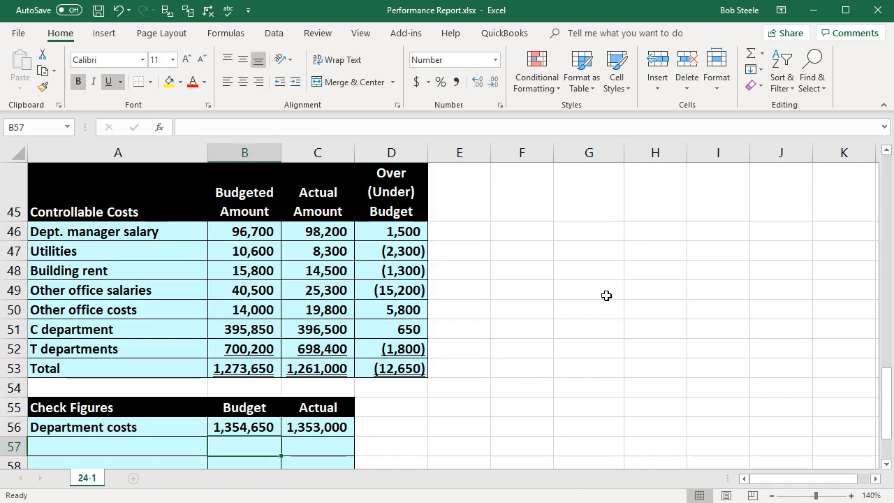
# - Label A57 "Office department" and link B57 to the office department's budget total in B20
pyautogui.scroll(-1, 605, 298)
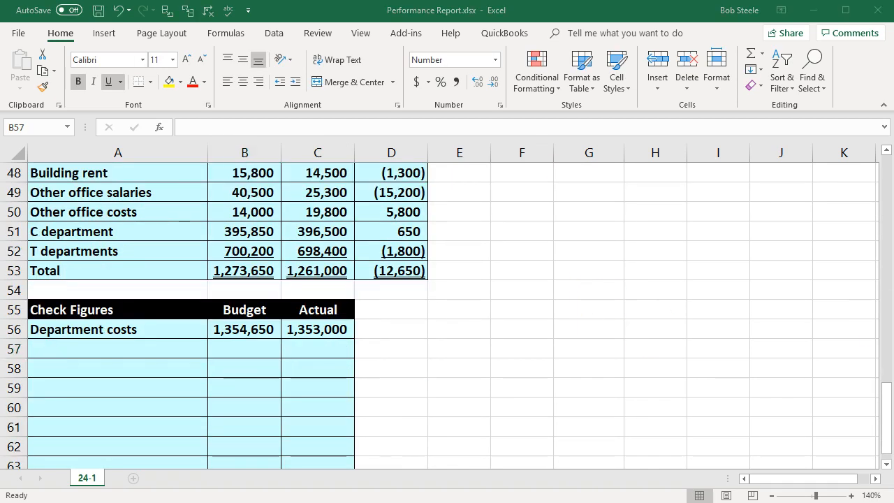
pyautogui.click(119, 349)
pyautogui.write('Office department')
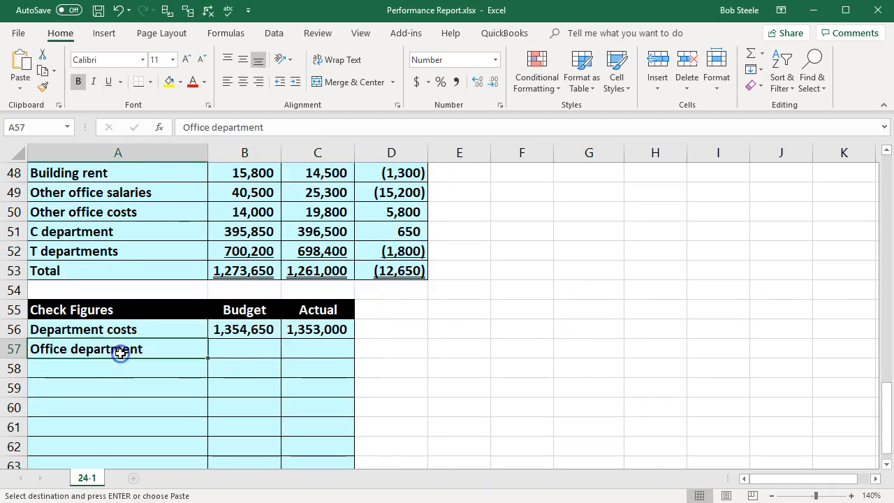
pyautogui.press('Right')
pyautogui.write('=')
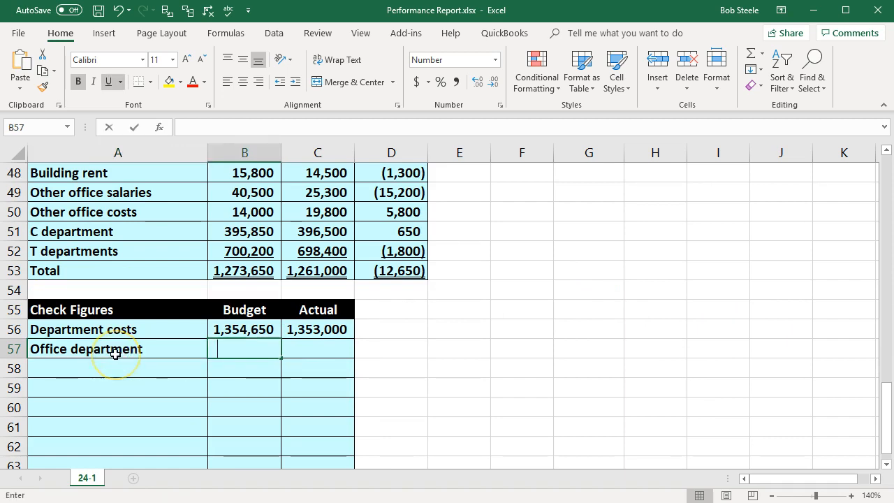
pyautogui.scroll(13, 115, 353)
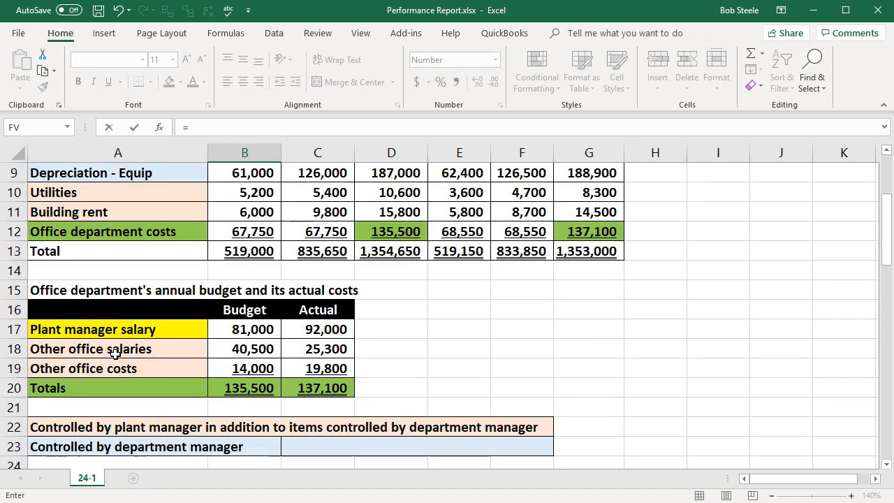
pyautogui.click(242, 390)
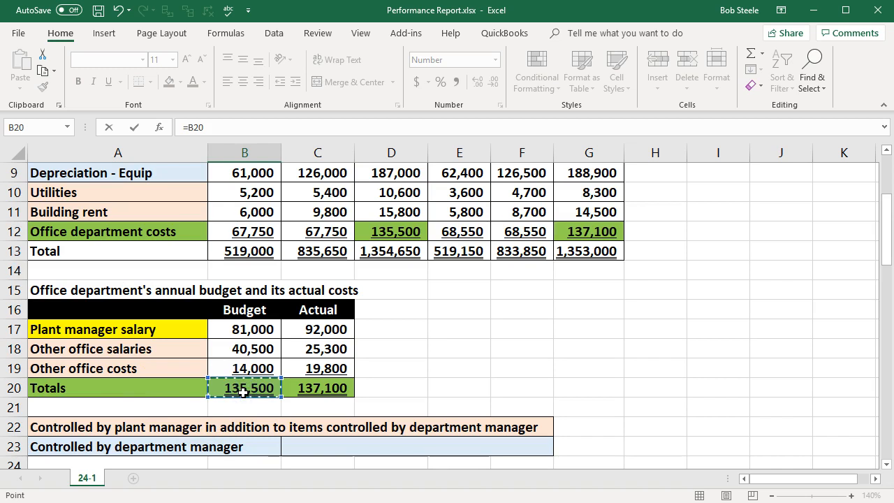
pyautogui.press('Tab')
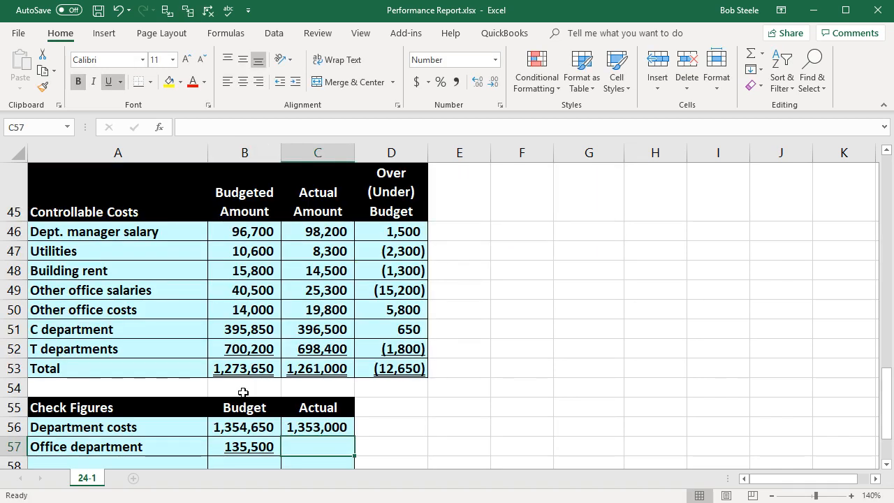
# - Link C57 to the office department's actual total in C20
pyautogui.write('=')
pyautogui.scroll(11, 242, 392)
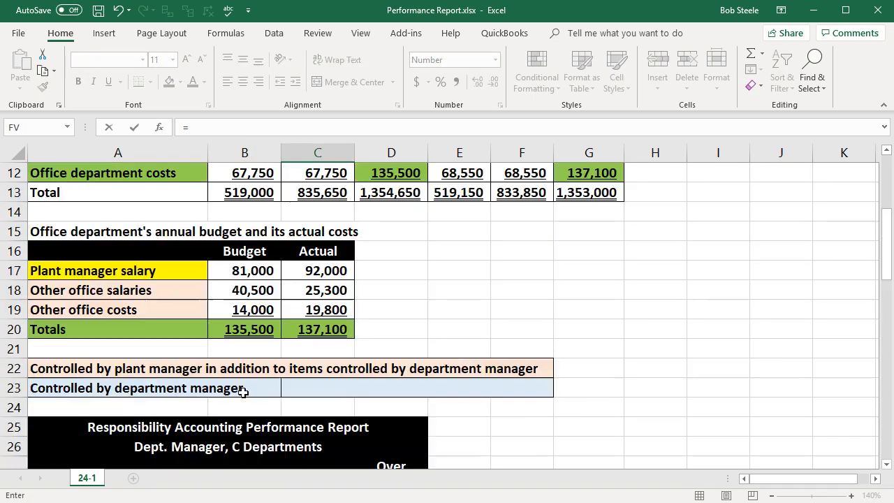
pyautogui.click(314, 329)
pyautogui.scroll(1, 511, 365)
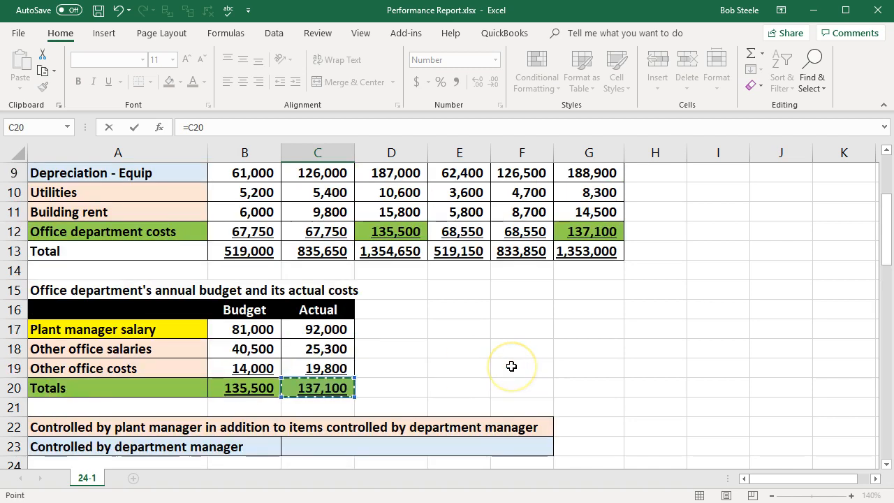
pyautogui.scroll(1, 511, 365)
pyautogui.press('Return')
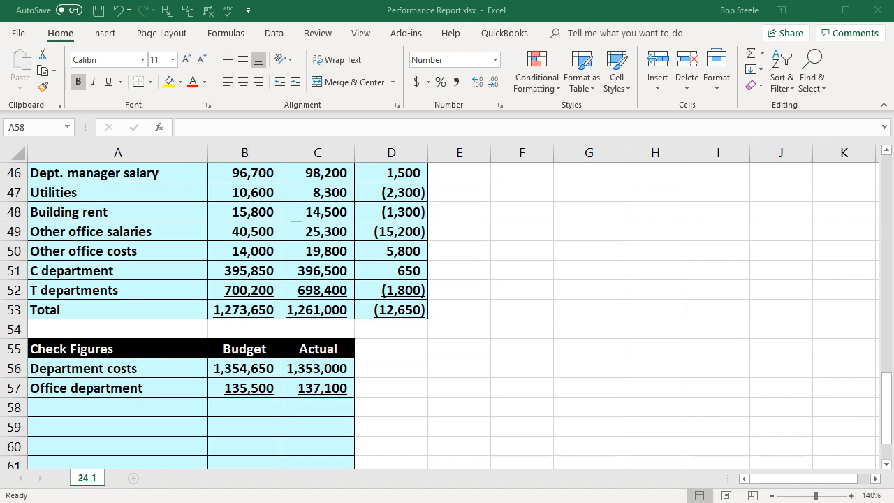
# - Label A58 "Total" and sum the budget check figures B56:B57 in B58
pyautogui.click(125, 405)
pyautogui.write('Total')
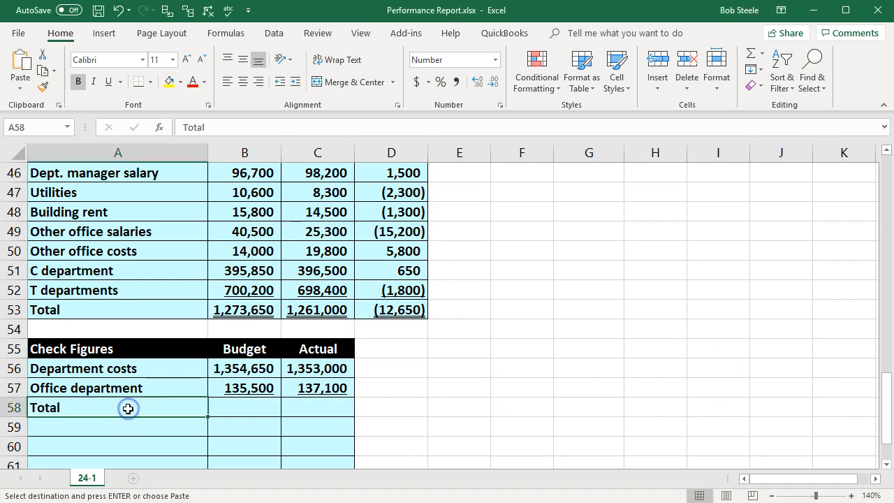
pyautogui.press('Tab')
pyautogui.write('=sum(')
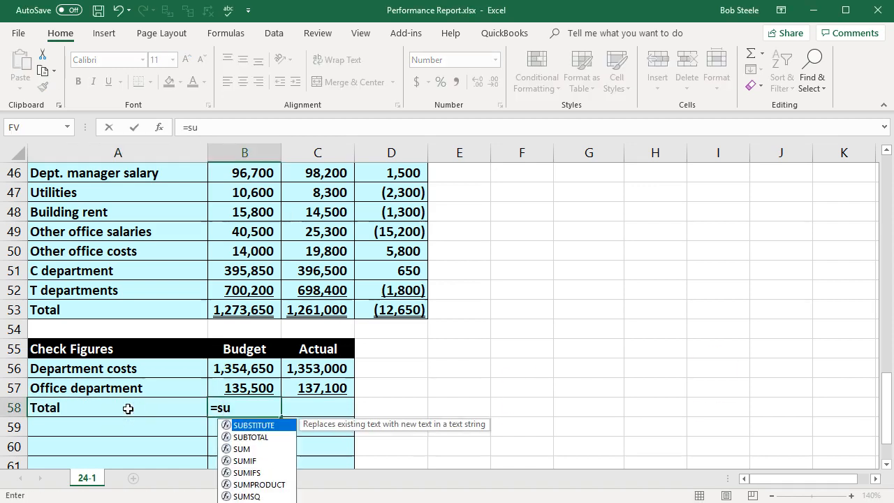
pyautogui.press('Up')
pyautogui.hotkey('shift', 'Up')
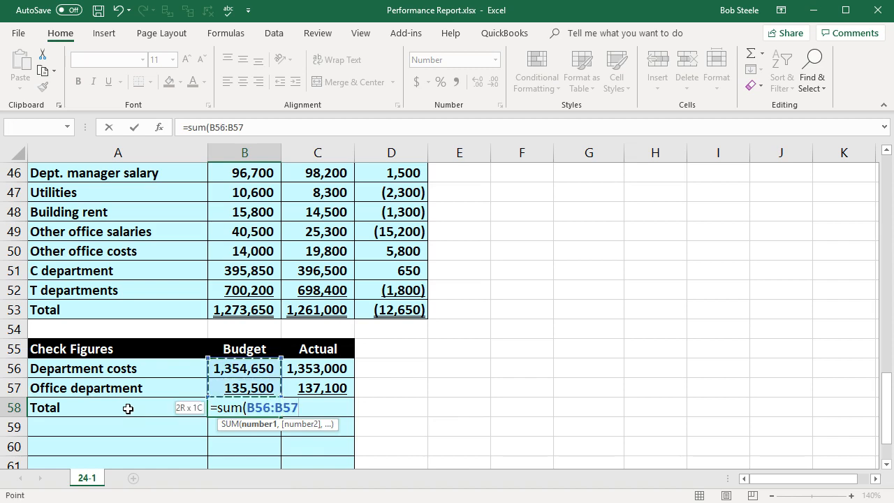
pyautogui.press('Return')
# - Fill the total formula from B58 across to C58 and label A59 "Regional budget total"
pyautogui.click(234, 410)
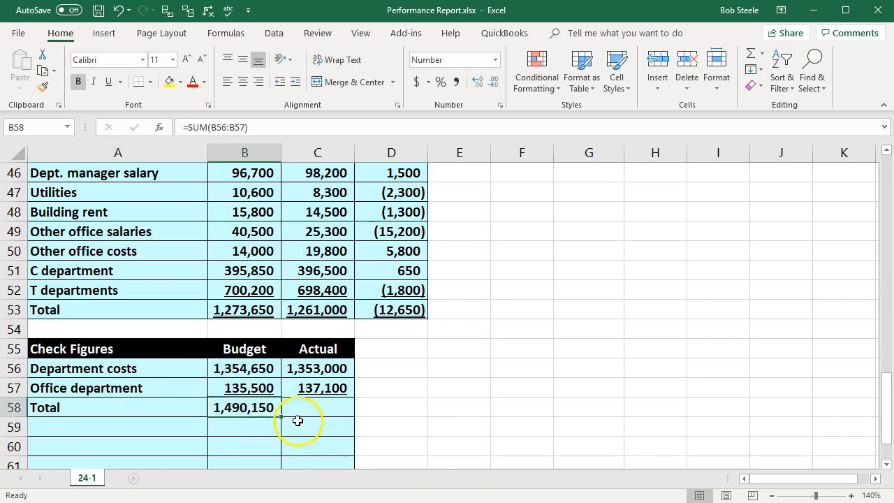
pyautogui.moveTo(282, 418); pyautogui.dragTo(317, 418)
pyautogui.doubleClick(315, 411)
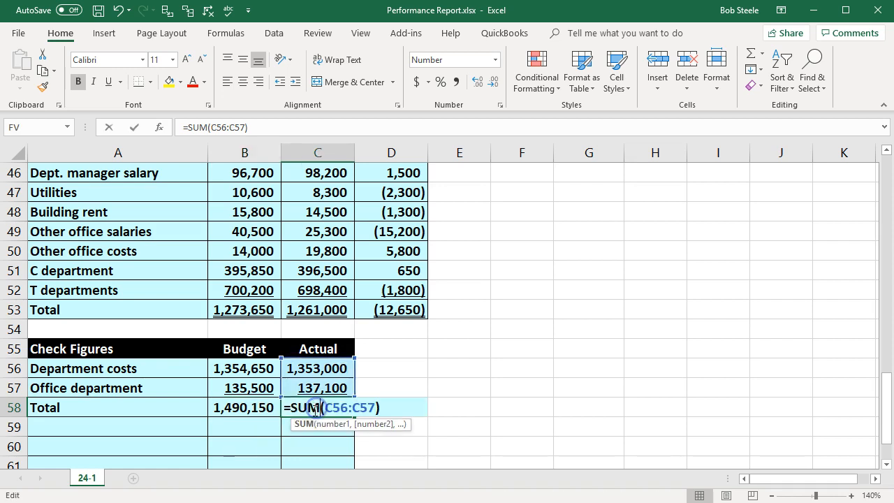
pyautogui.press('Return')
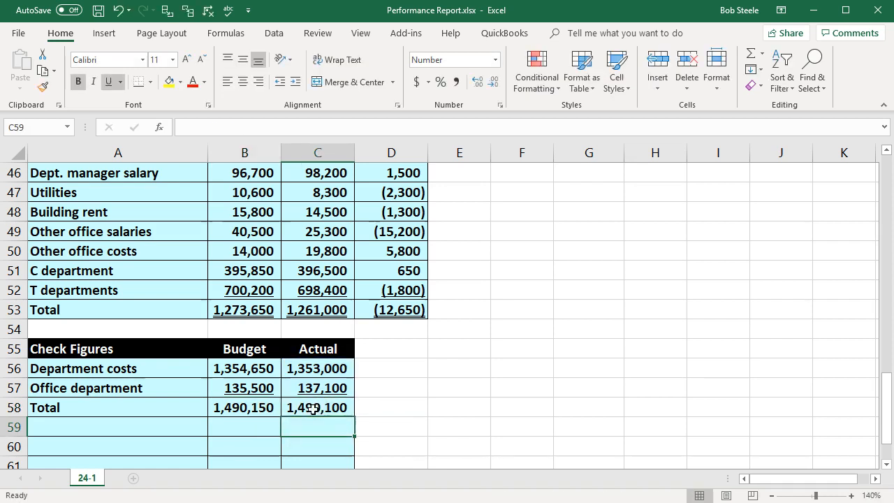
pyautogui.click(189, 424)
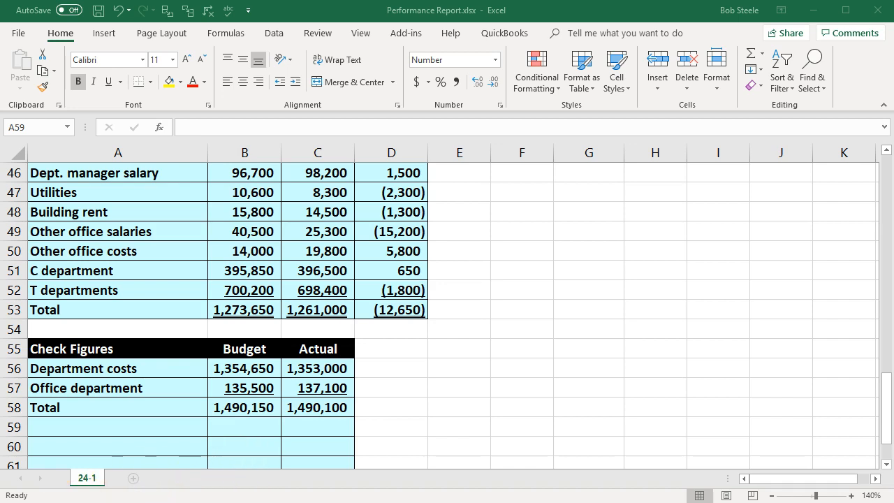
pyautogui.hotkey('ctrl', 'v')
# - Inspect the Regional Plant's budgeted total formula in B53 and trace the T departments reference in B52 to its report
pyautogui.click(237, 309)
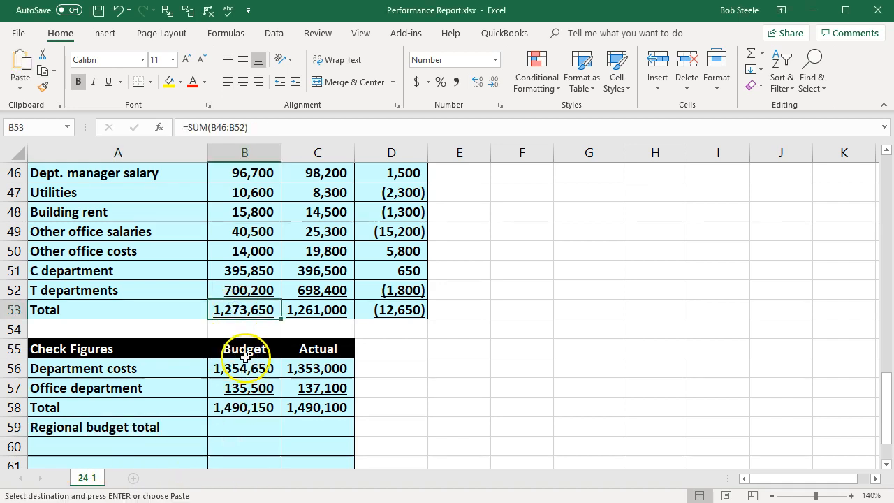
pyautogui.scroll(1, 245, 357)
pyautogui.doubleClick(237, 407)
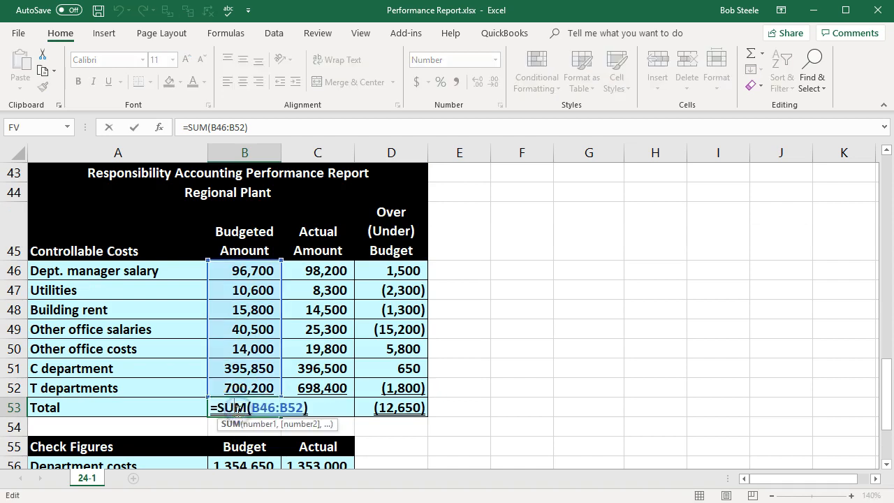
pyautogui.press('Return')
pyautogui.doubleClick(244, 383)
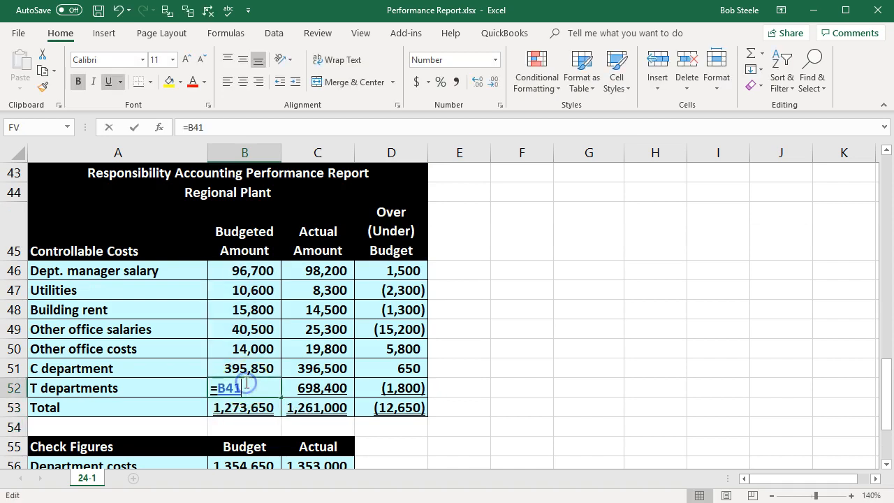
pyautogui.scroll(5, 244, 382)
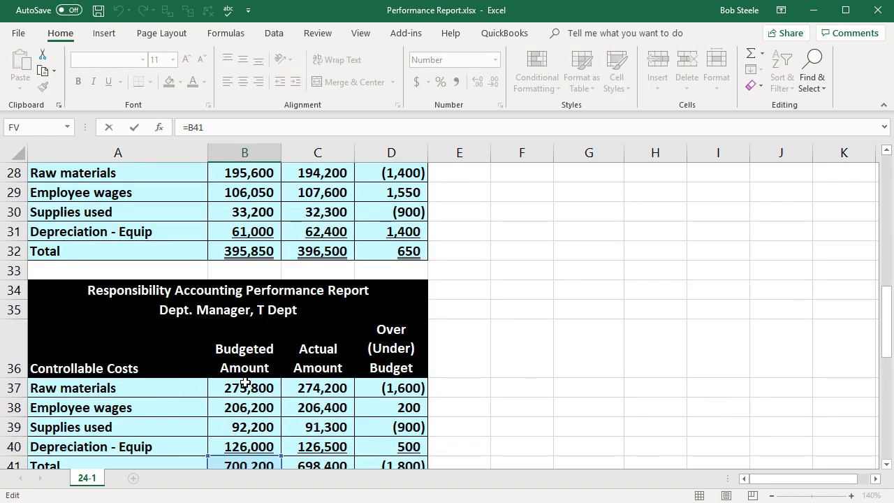
pyautogui.press('Return')
pyautogui.scroll(-3, 244, 382)
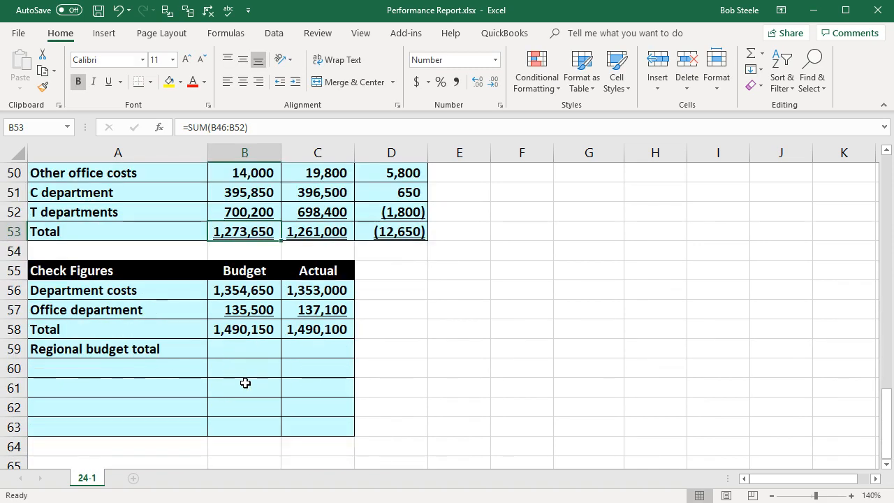
# - Link B59 and C59 to the Regional Plant's budgeted and actual totals in B53 and C53
pyautogui.click(256, 347)
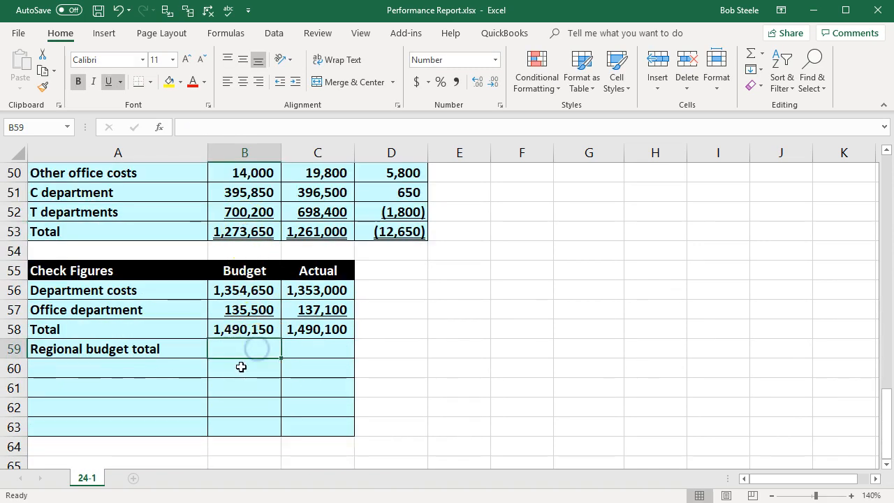
pyautogui.write('=')
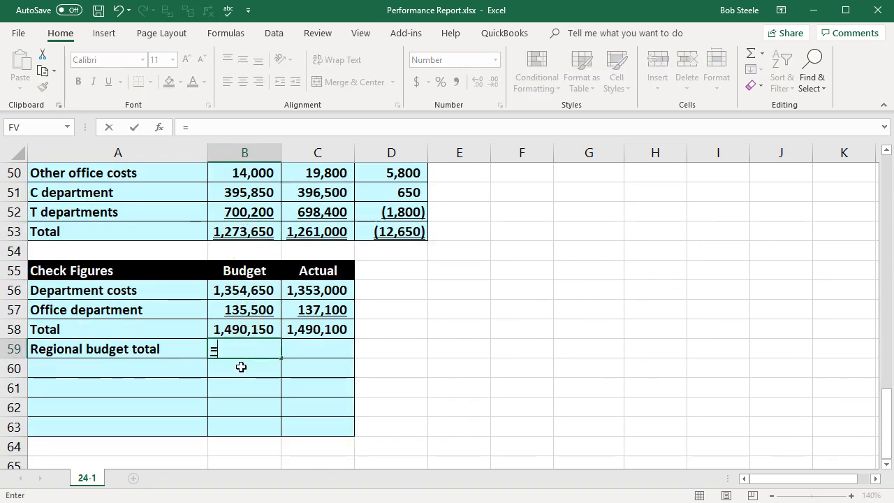
pyautogui.click(247, 233)
pyautogui.press('Tab')
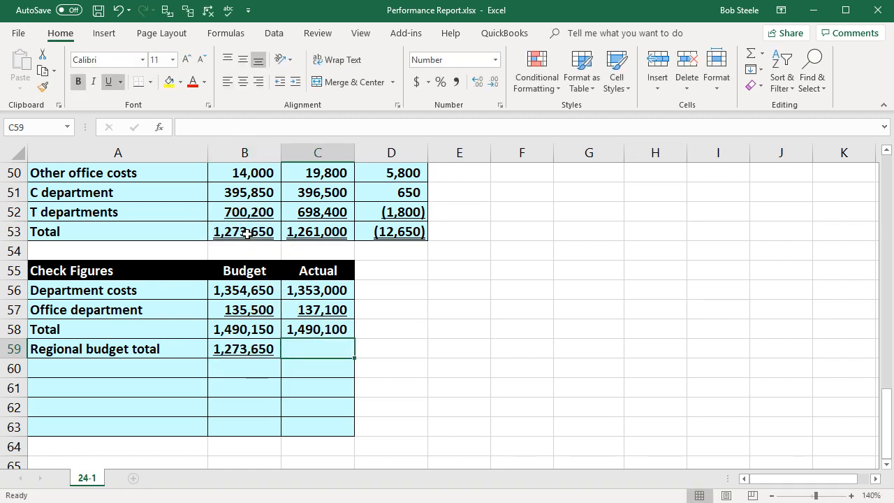
pyautogui.write('=')
pyautogui.click(296, 233)
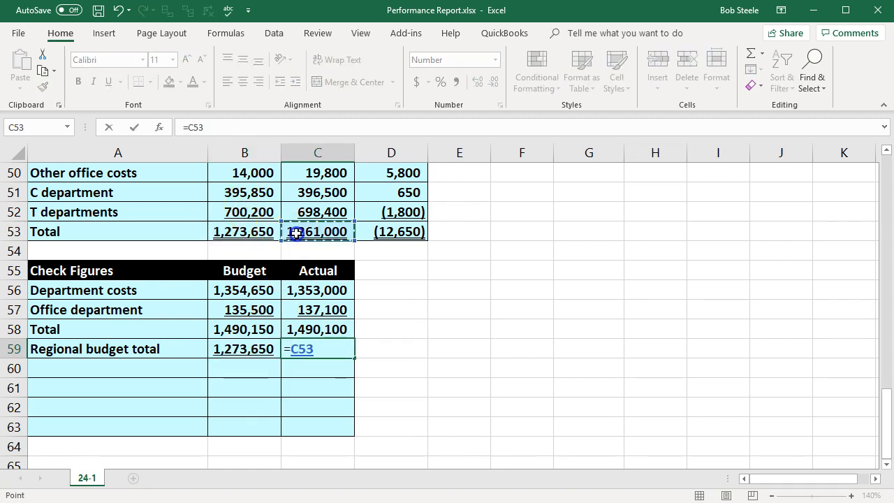
pyautogui.press('Return')
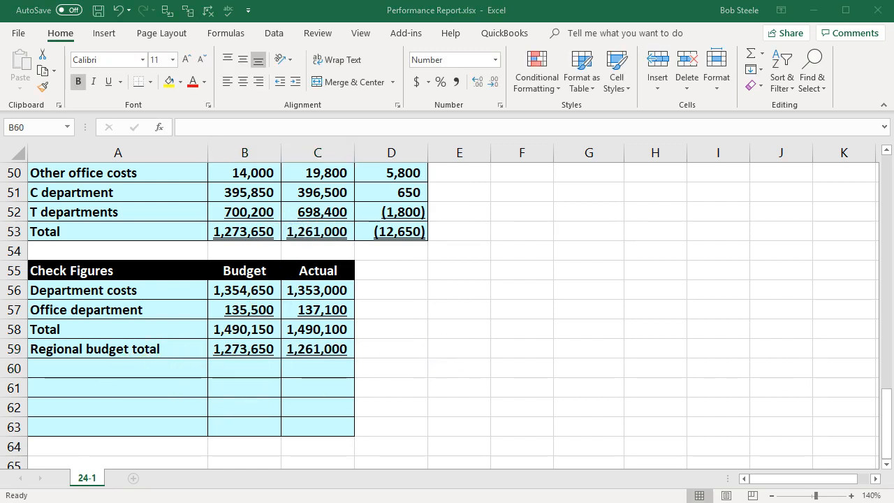
# - Label A60 "Difference" and subtract the regional budget total from the budget total in B60 with =B58-B59
pyautogui.click(130, 370)
pyautogui.hotkey('ctrl', 'v')
pyautogui.click(262, 362)
pyautogui.write('=')
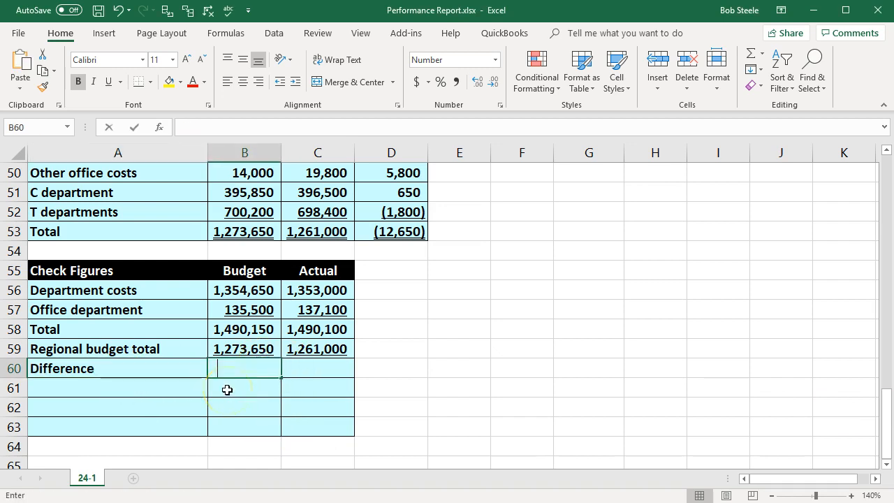
pyautogui.click(223, 331)
pyautogui.write('-')
pyautogui.click(234, 348)
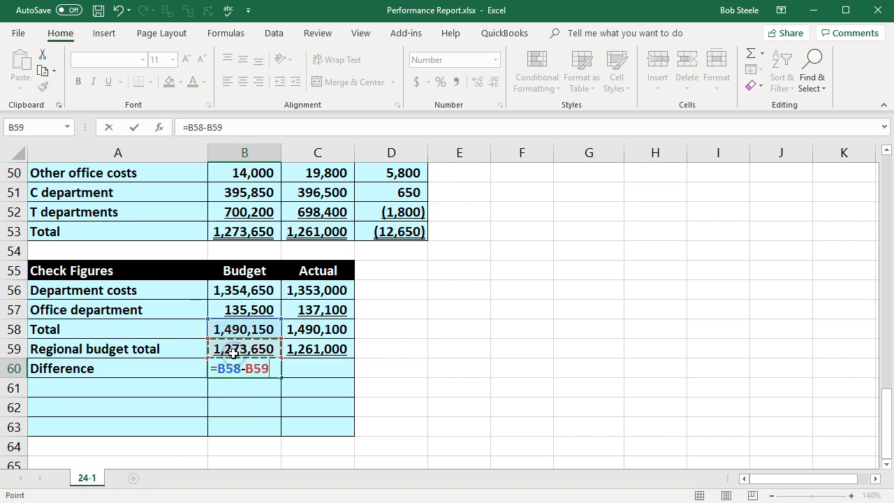
pyautogui.press('Return')
# - Calculate the actual difference in C60 as =C58-C59
pyautogui.write('=')
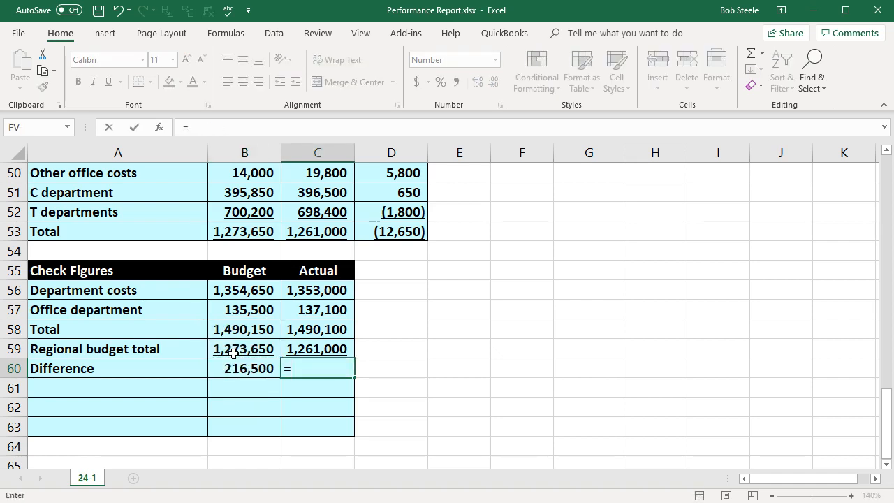
pyautogui.click(294, 331)
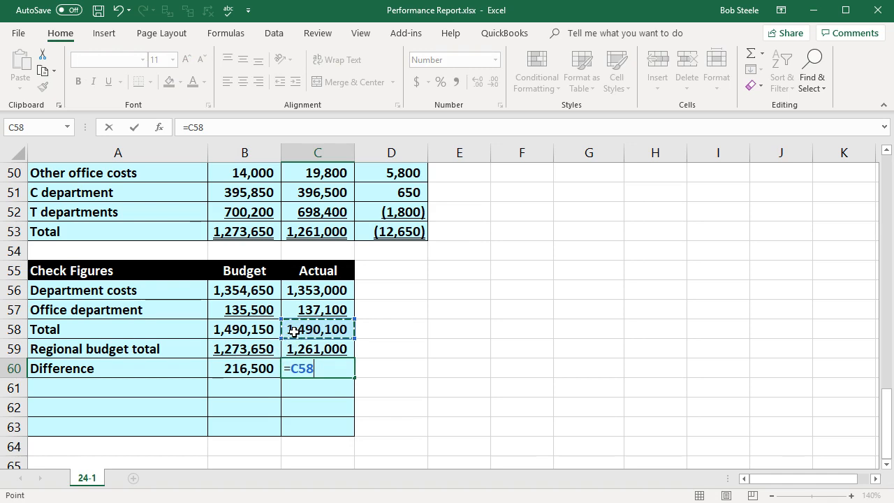
pyautogui.click(319, 347)
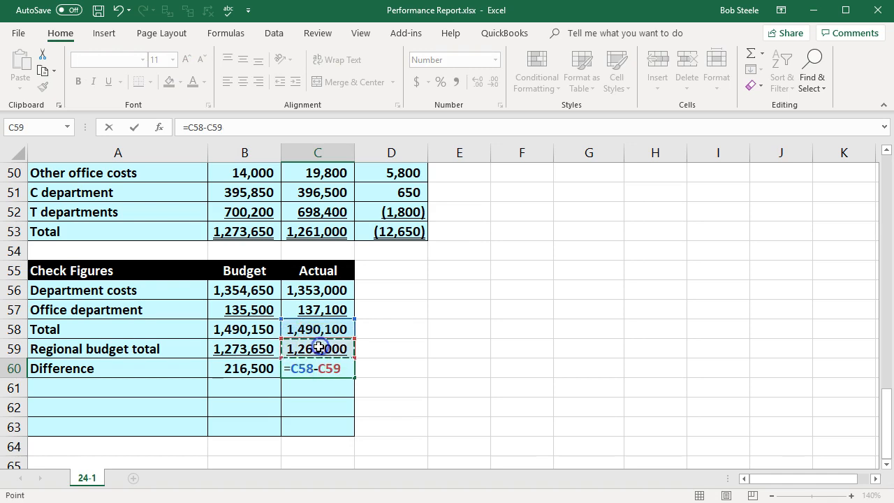
pyautogui.press('Return')
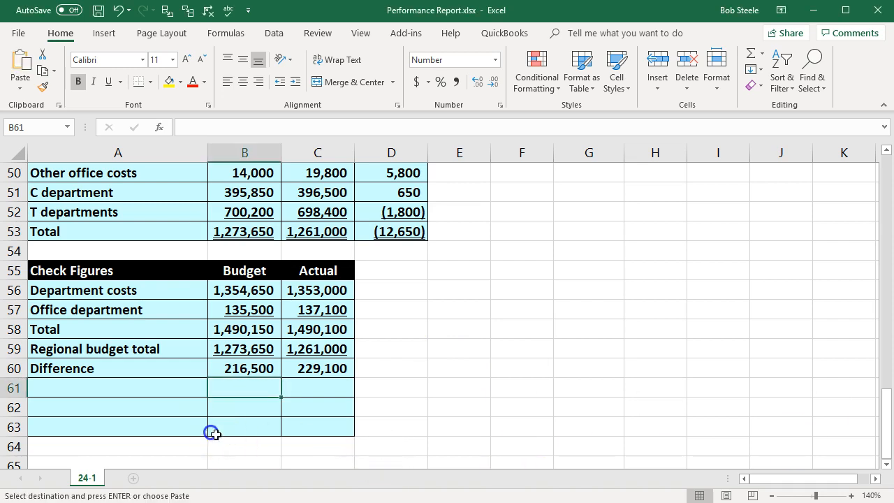
# - Label A61 "Office department costs" in the check figures table
pyautogui.click(133, 389)
pyautogui.write('Office department costs')
pyautogui.click(227, 391)
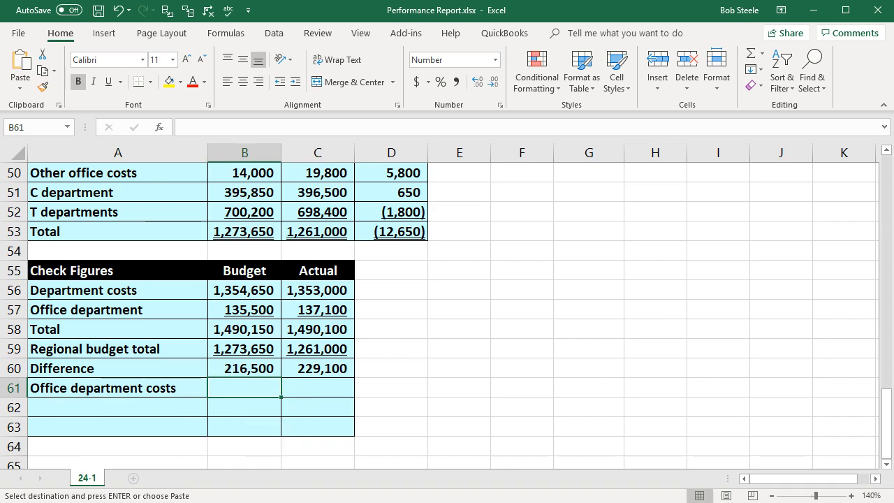
# - Trace the office department check figure to its source and compare the office totals in row 20 with the office department costs in row 12
pyautogui.click(254, 310)
pyautogui.scroll(7, 262, 318)
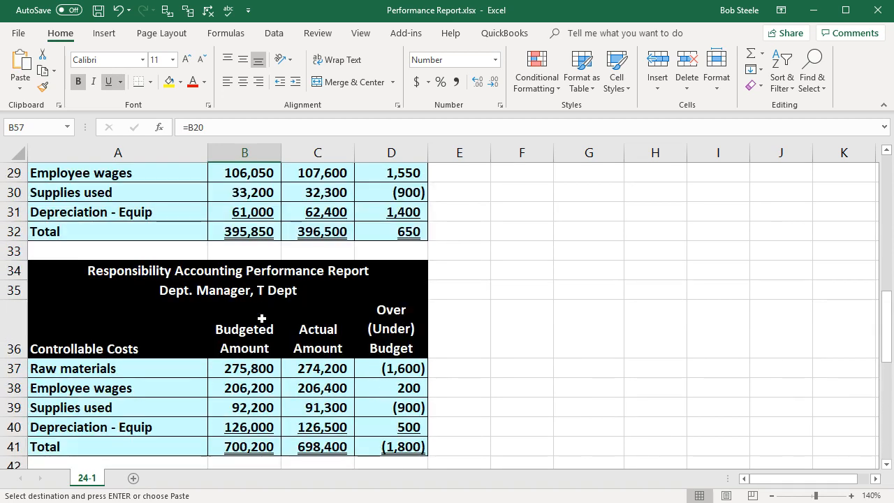
pyautogui.scroll(7, 262, 318)
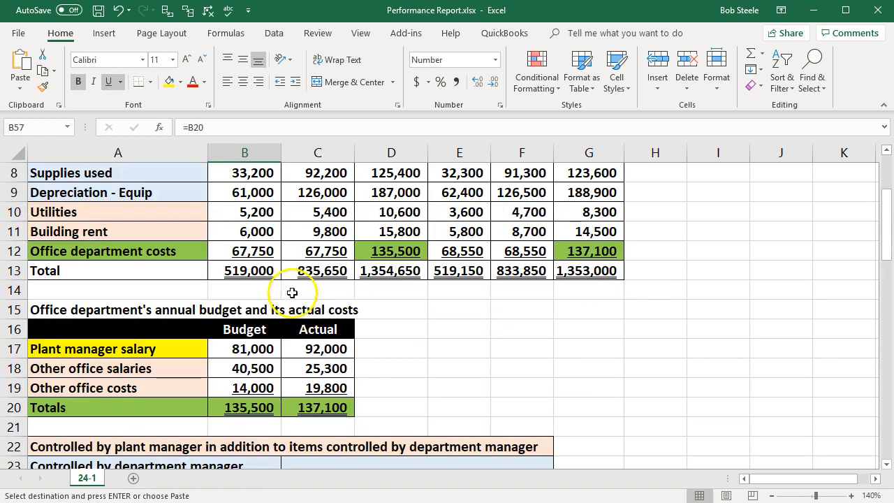
pyautogui.click(381, 274)
pyautogui.click(611, 270)
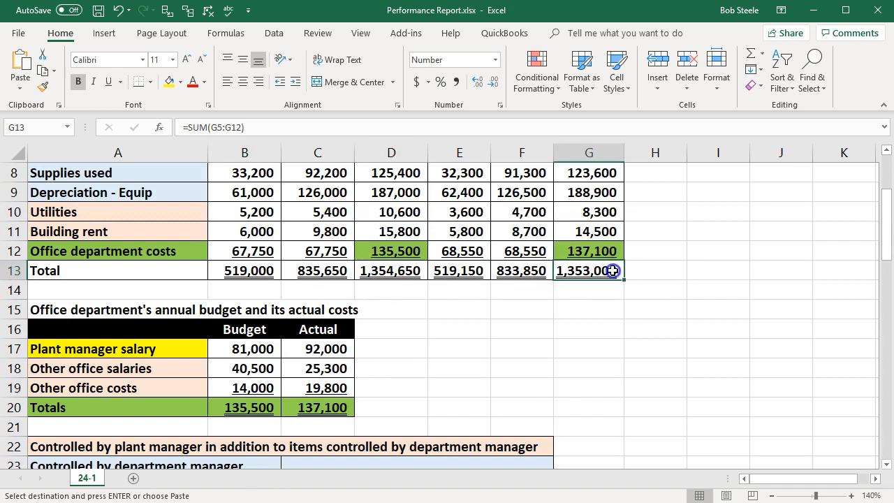
pyautogui.click(252, 404)
pyautogui.click(375, 251)
pyautogui.moveTo(328, 408); pyautogui.dragTo(329, 389)
pyautogui.click(385, 242)
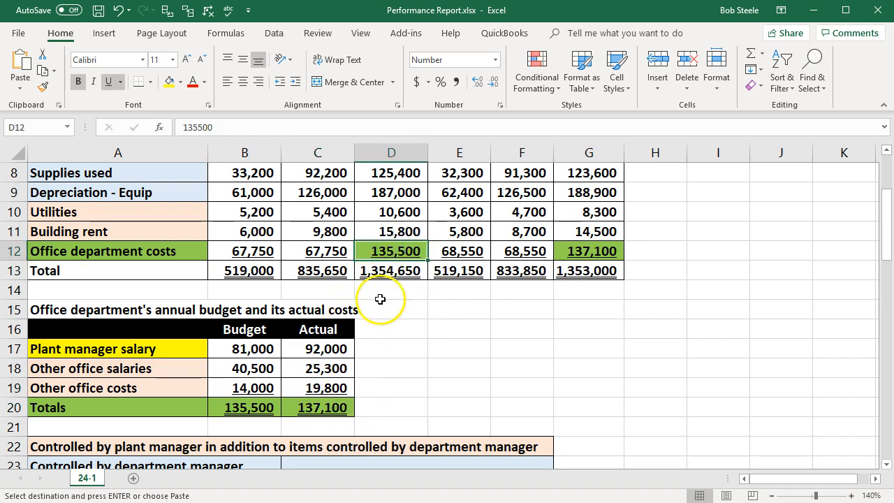
pyautogui.click(402, 303)
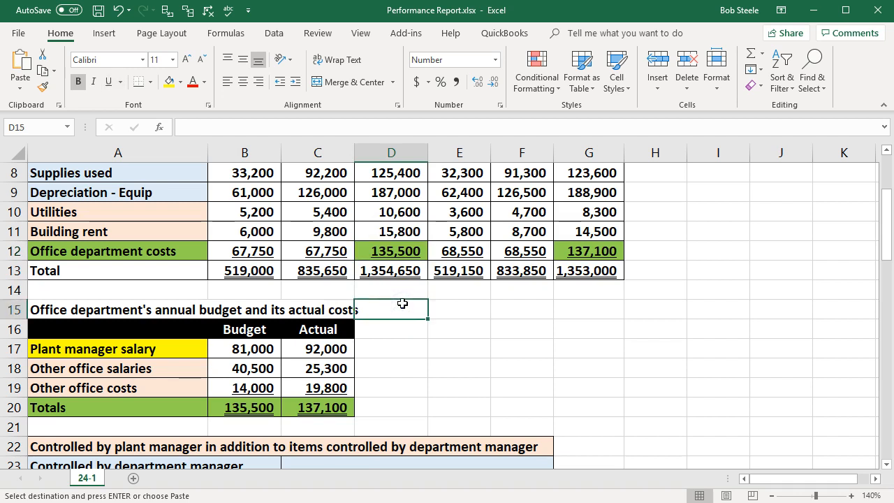
# - Enter the budgeted office department costs from D12 as a negative reference in B61
pyautogui.scroll(-13, 402, 303)
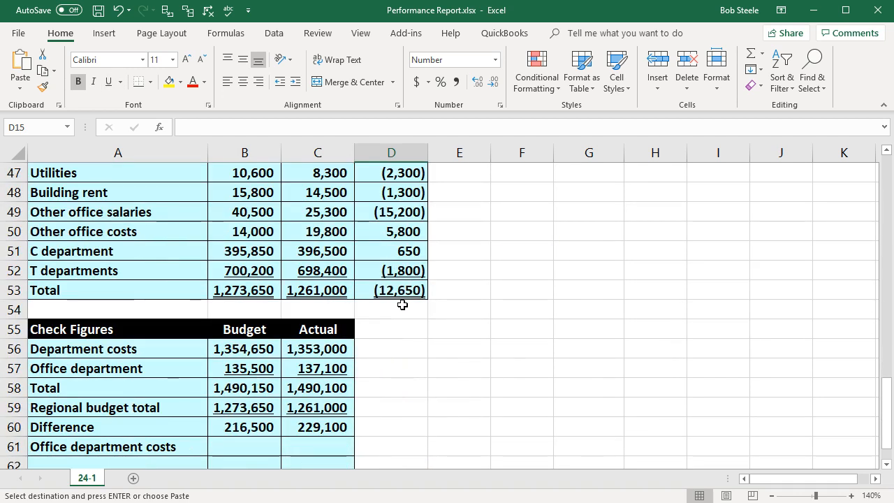
pyautogui.scroll(-1, 402, 305)
pyautogui.click(261, 392)
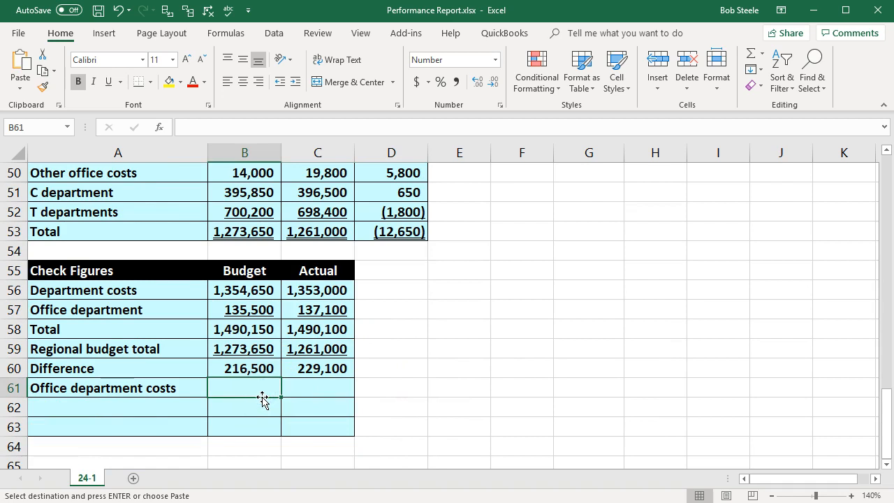
pyautogui.write('-')
pyautogui.scroll(15, 262, 398)
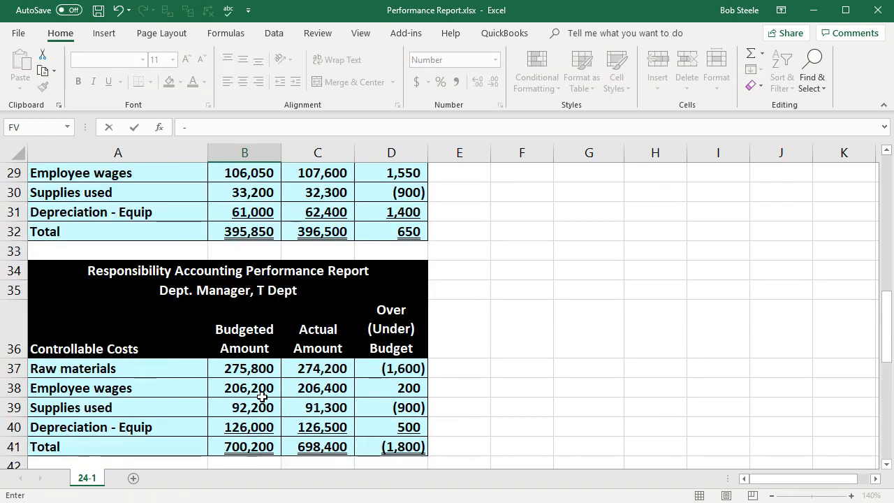
pyautogui.click(391, 311)
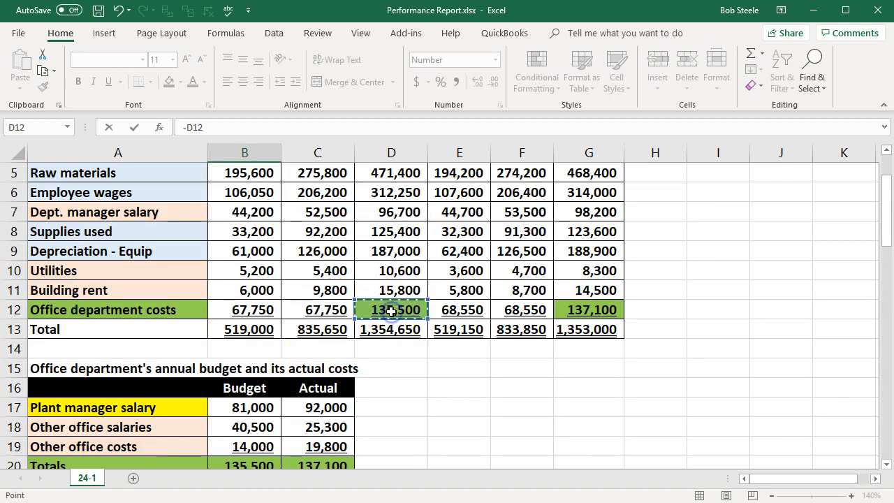
pyautogui.press('Return')
# - Enter the actual office department costs from G12 as a negative reference in C61
pyautogui.write('-')
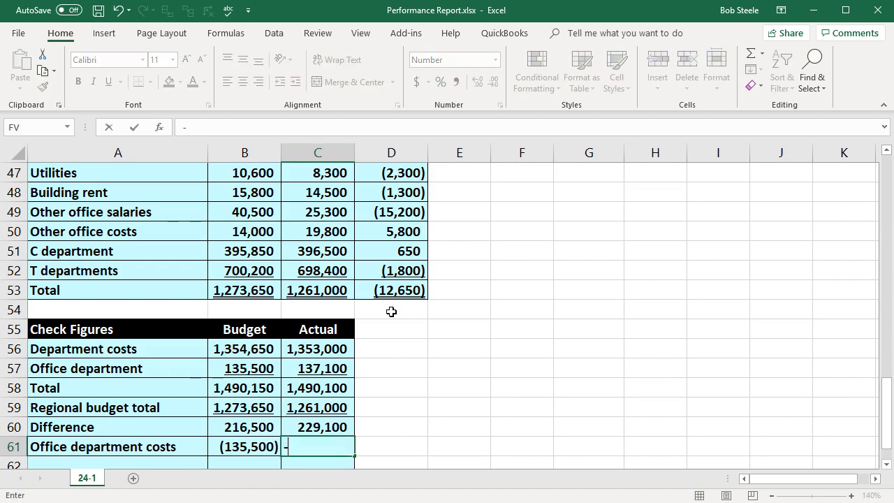
pyautogui.scroll(15, 412, 276)
pyautogui.scroll(1, 416, 272)
pyautogui.click(591, 387)
pyautogui.press('Return')
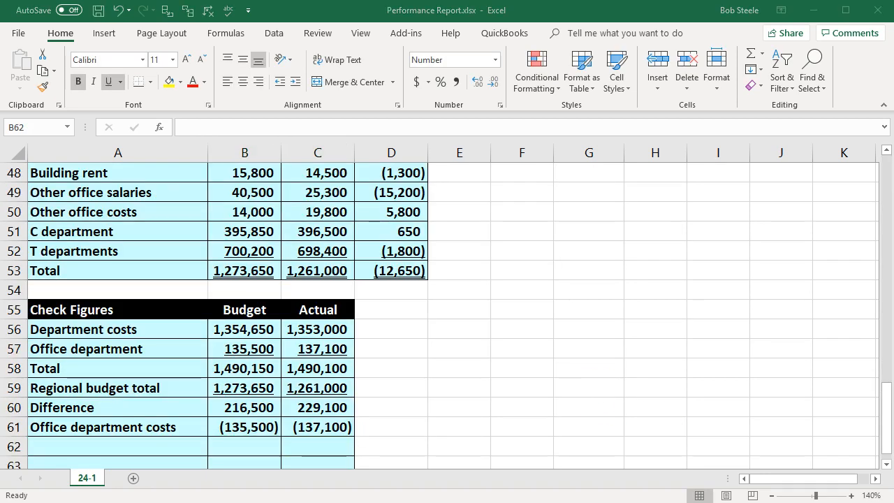
# - Label A62 "Plant manager salary" and enter the budgeted salary from B17 as a negative reference in B62
pyautogui.hotkey('ctrl', 'c')
pyautogui.click(151, 447)
pyautogui.hotkey('ctrl', 'v')
pyautogui.click(230, 453)
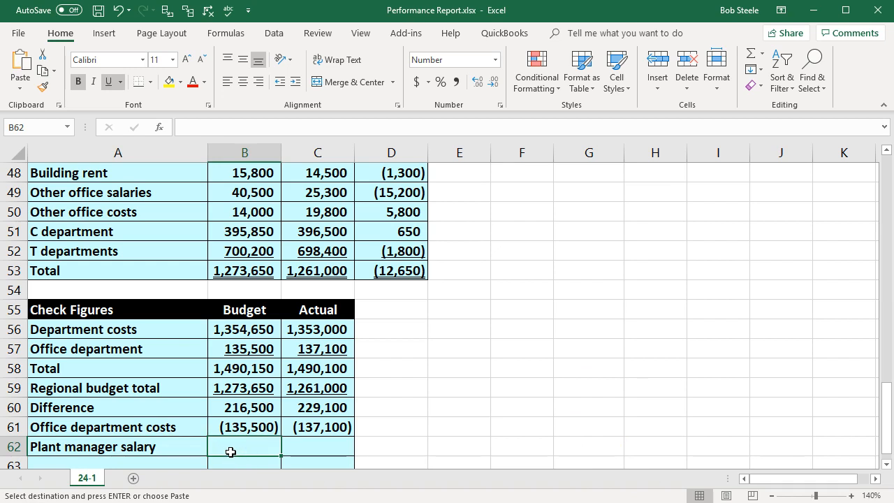
pyautogui.write('-')
pyautogui.scroll(11, 231, 452)
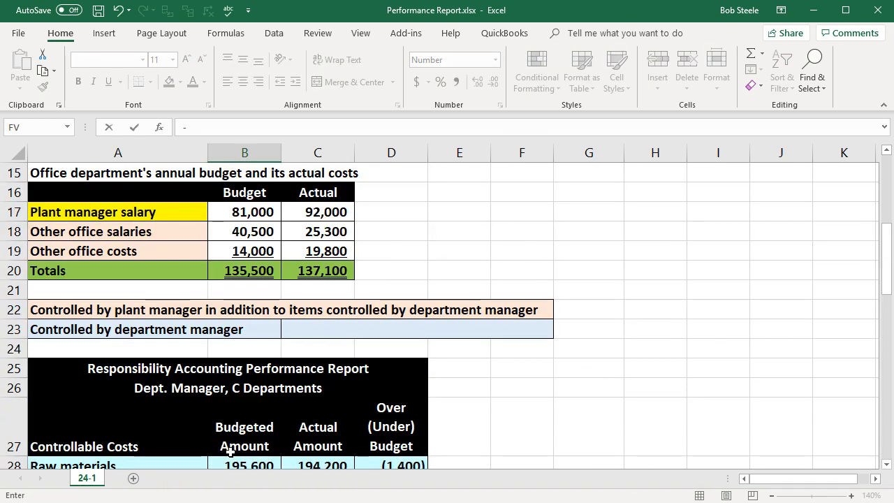
pyautogui.click(243, 209)
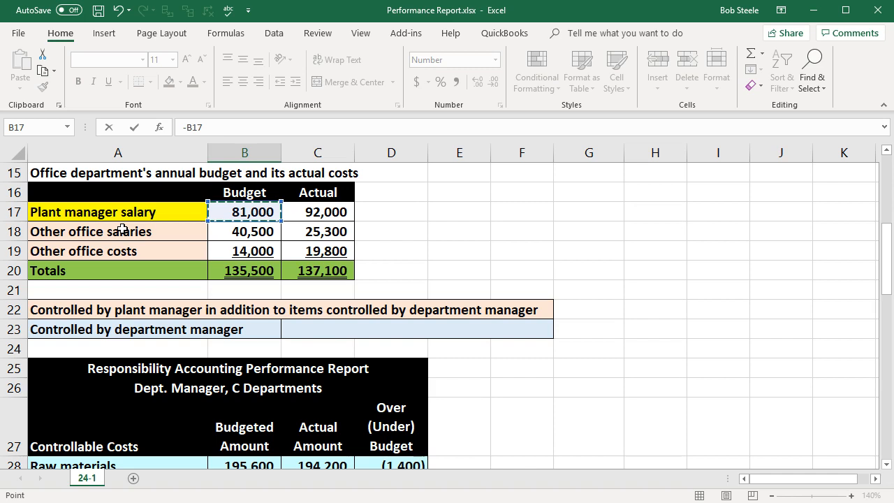
pyautogui.press('Return')
# - Enter the plant manager's actual salary from C17 as a negative reference in C62
pyautogui.press('Right')
pyautogui.press('Up')
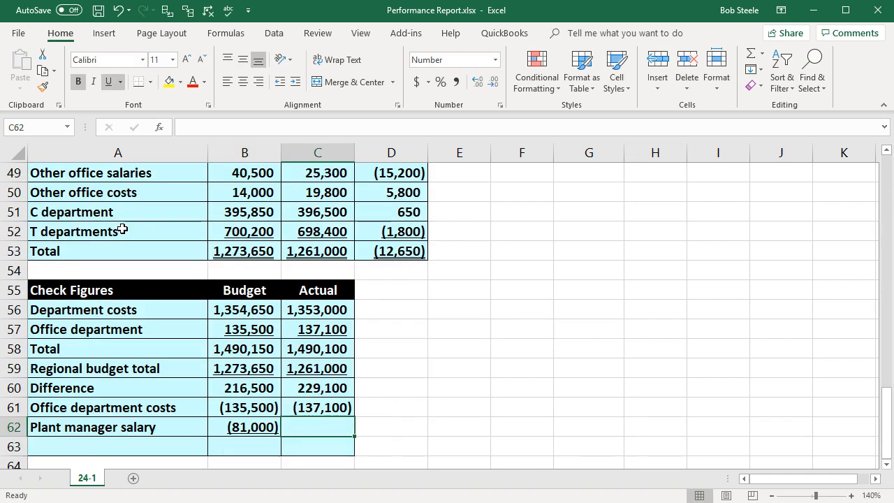
pyautogui.write('-')
pyautogui.scroll(12, 123, 229)
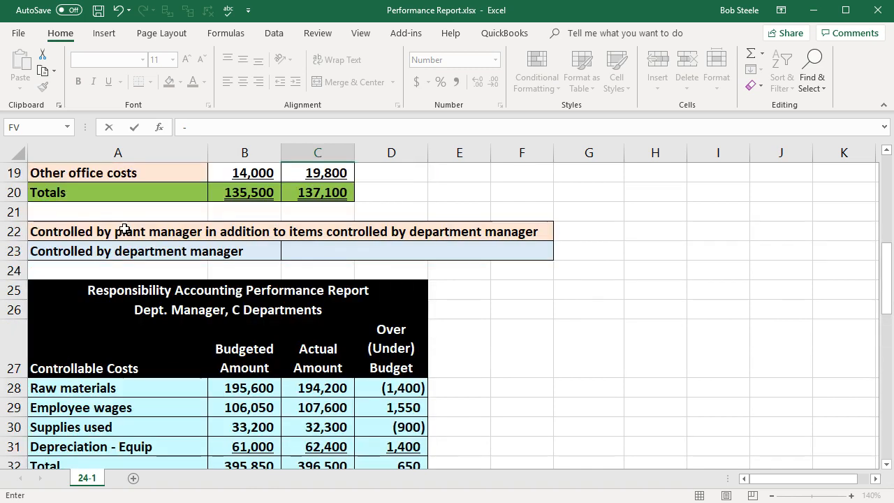
pyautogui.click(305, 252)
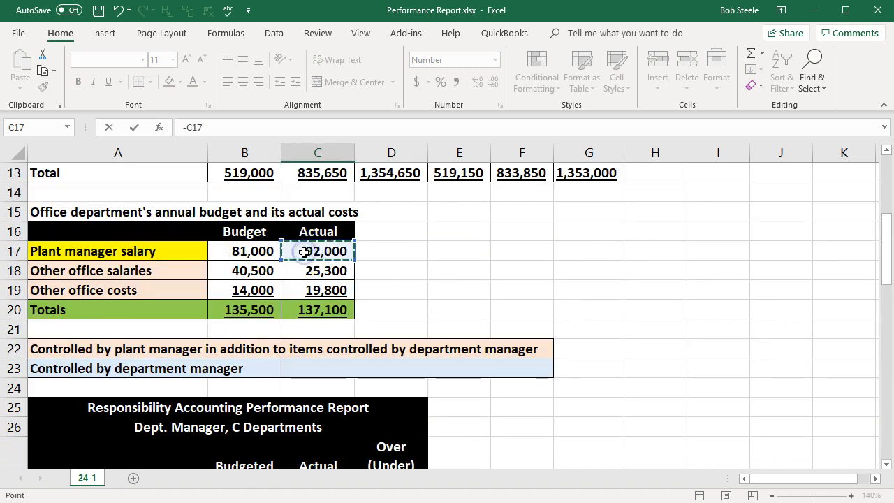
pyautogui.press('Return')
# - Sum the budget difference and its reconciling items in B63 with =SUM(B60:B62)
pyautogui.moveTo(241, 388); pyautogui.dragTo(233, 420)
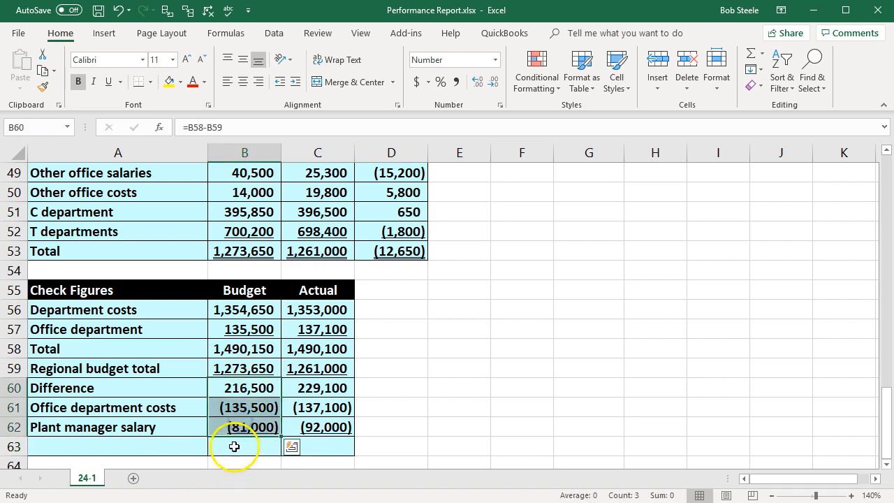
pyautogui.click(233, 446)
pyautogui.write('=sum(')
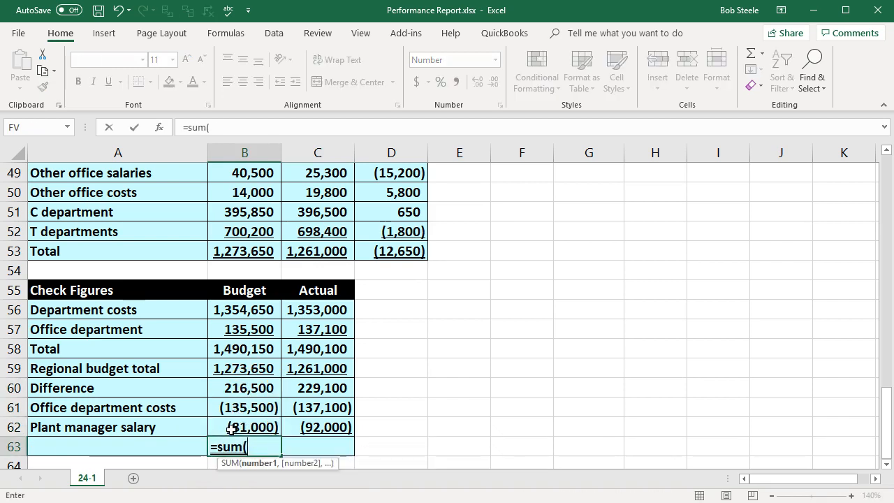
pyautogui.click(231, 429)
pyautogui.press('Up')
pyautogui.press('Up')
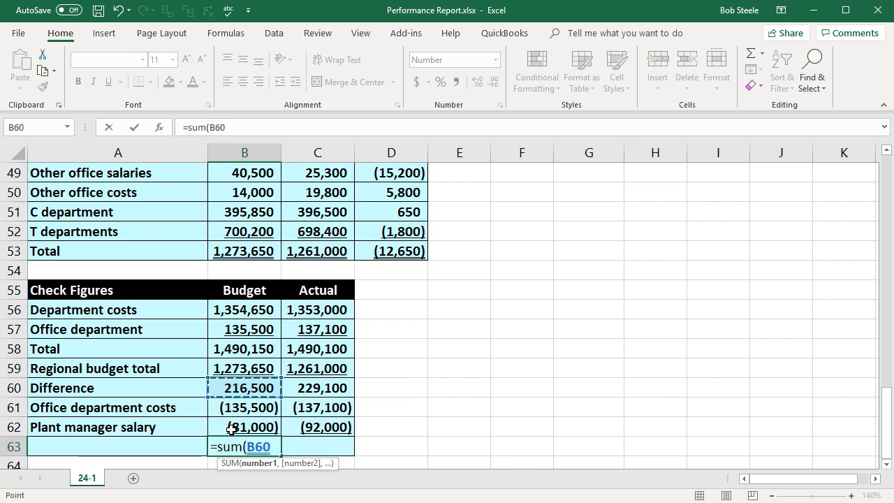
pyautogui.hotkey('shift', 'Down')
pyautogui.hotkey('shift', 'Down')
pyautogui.press('Return')
# - Fill the reconciliation sum from B63 across to C63
pyautogui.click(237, 426)
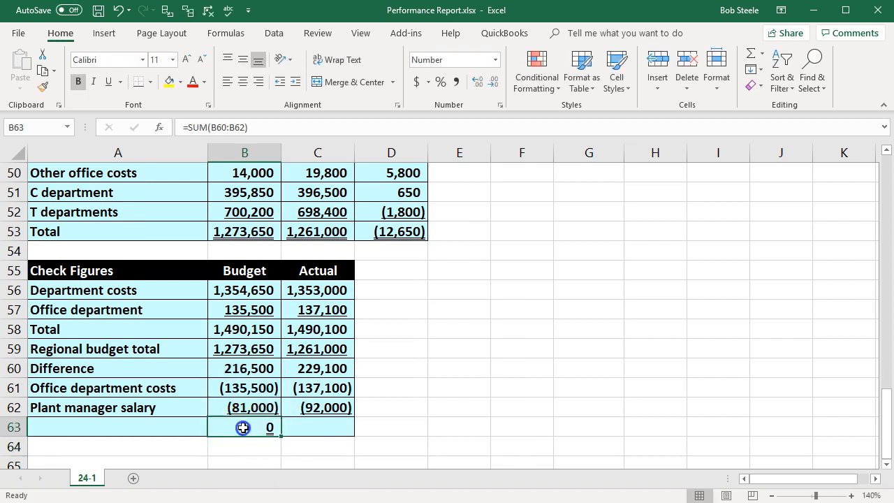
pyautogui.moveTo(282, 437); pyautogui.dragTo(343, 440)
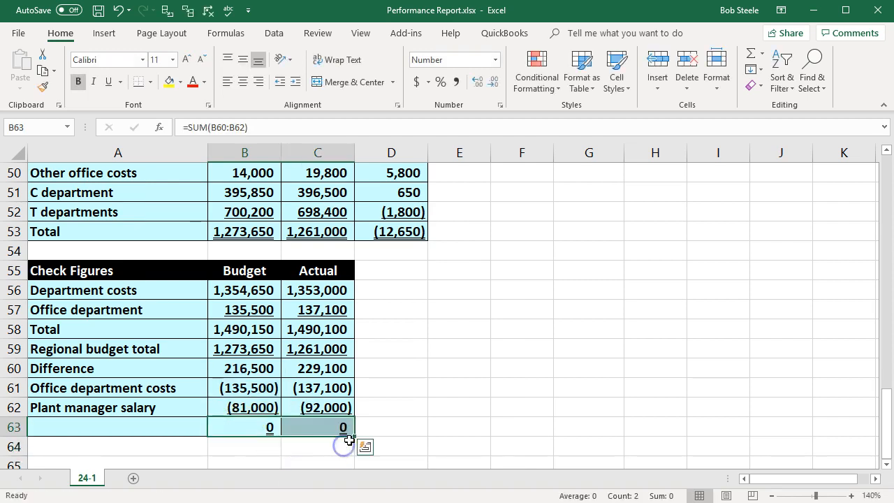
pyautogui.click(457, 392)
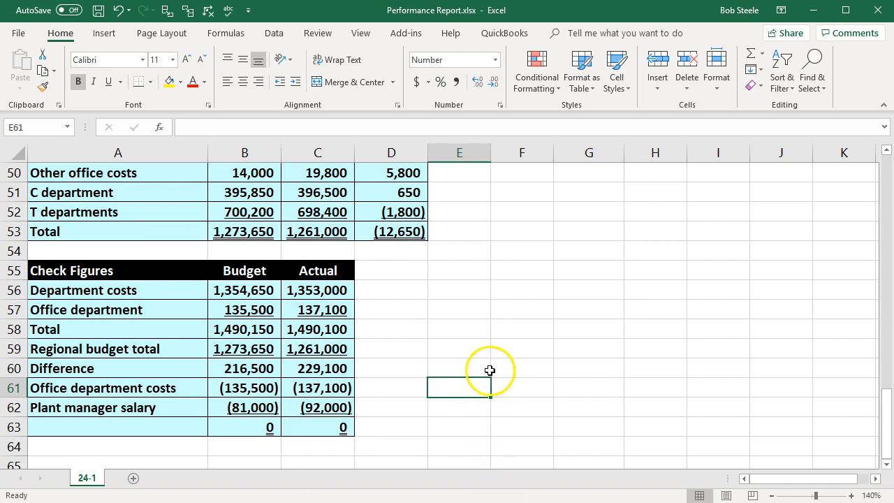
# - Review the office department's source totals and the plant manager salary row behind the reconciling items
pyautogui.scroll(10, 489, 370)
pyautogui.scroll(3, 489, 370)
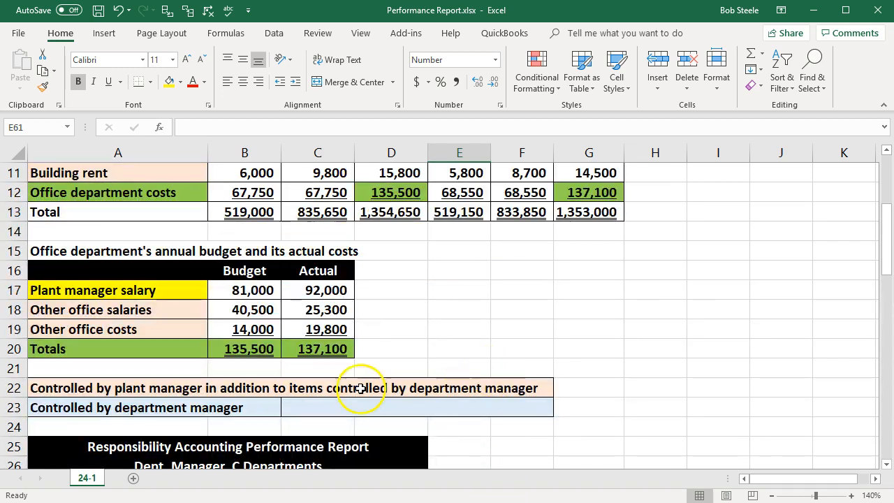
pyautogui.click(258, 346)
pyautogui.click(305, 342)
pyautogui.scroll(1, 305, 342)
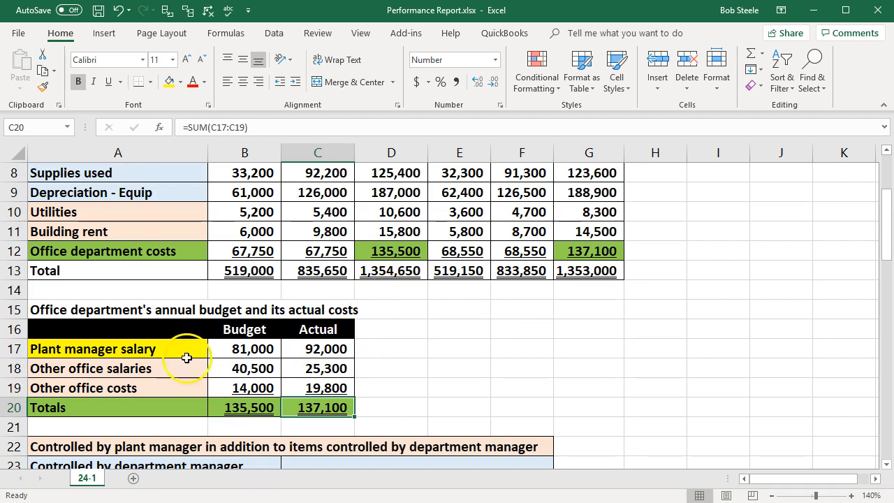
pyautogui.moveTo(133, 347); pyautogui.dragTo(314, 343)
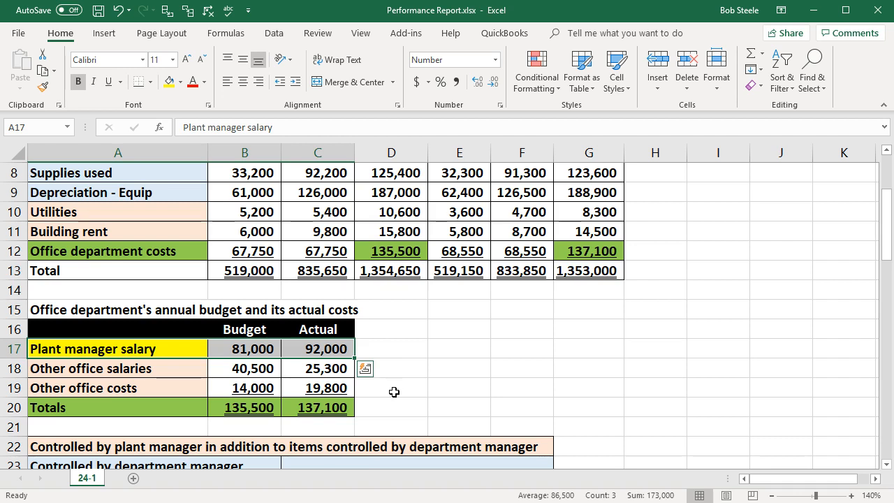
pyautogui.click(157, 352)
pyautogui.scroll(-4, 160, 357)
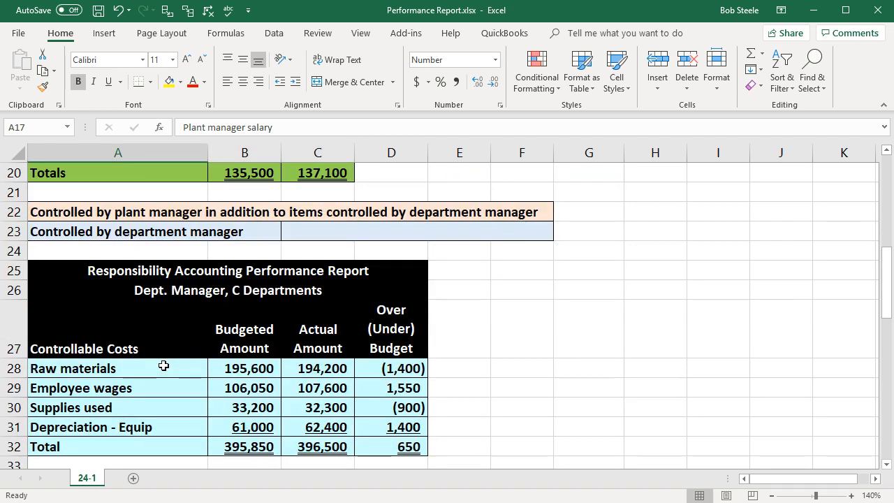